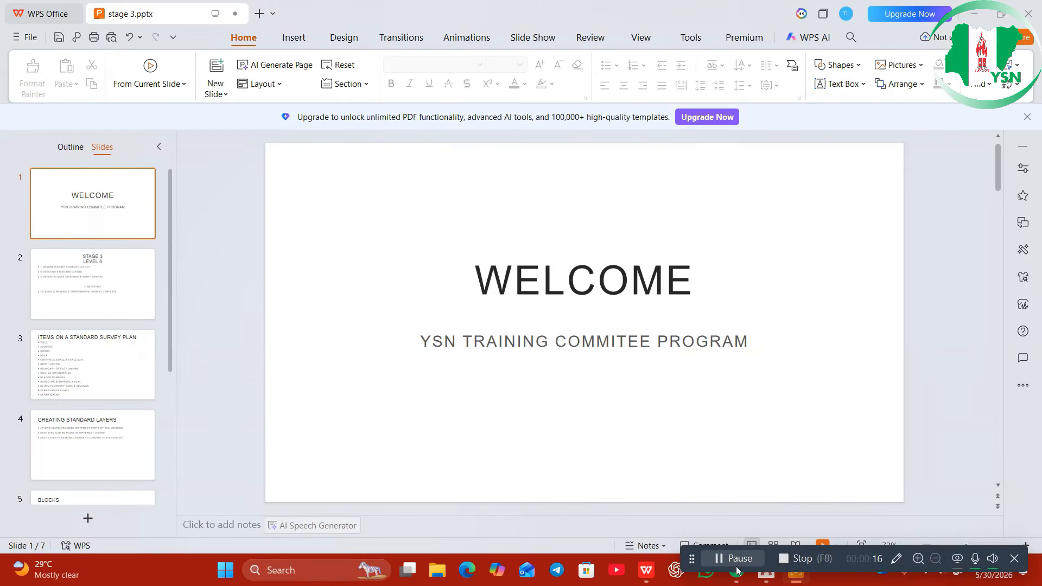
Scroll the slide editor down from slide 1 to the next slide
{"action": "scroll", "coordinate": [805, 444], "scroll_direction": "down", "scroll_amount": 1}
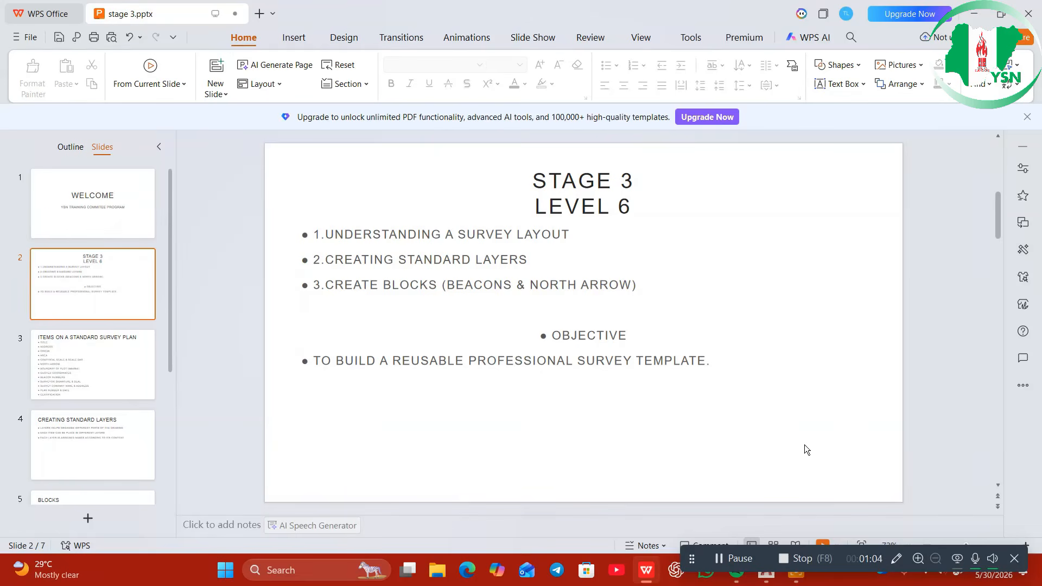
{"action": "scroll", "coordinate": [804, 449], "scroll_direction": "down", "scroll_amount": 1}
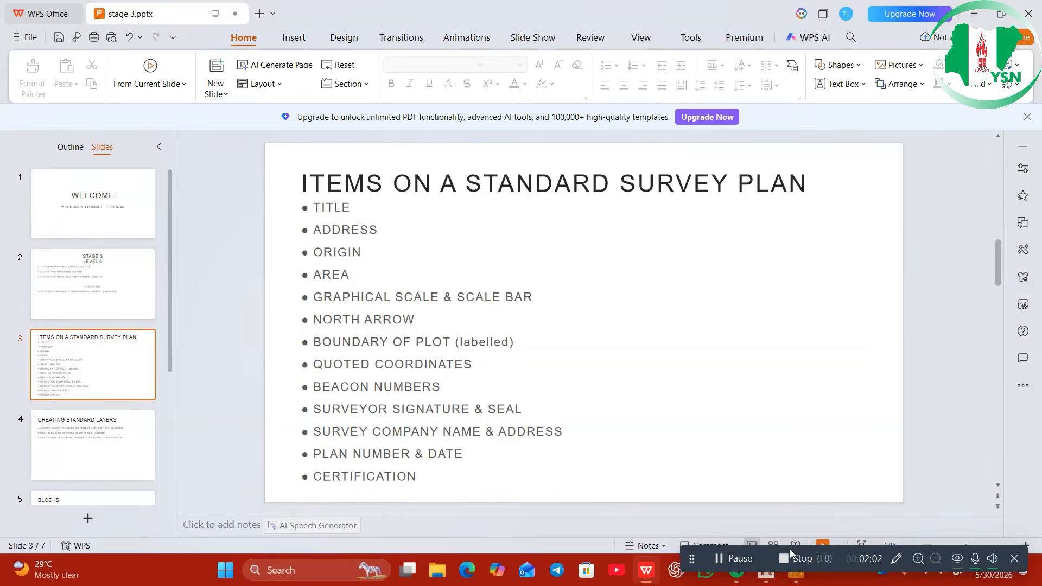
Bring up the AutoCAD taskbar window previews
{"action": "mouse_move", "coordinate": [762, 583]}
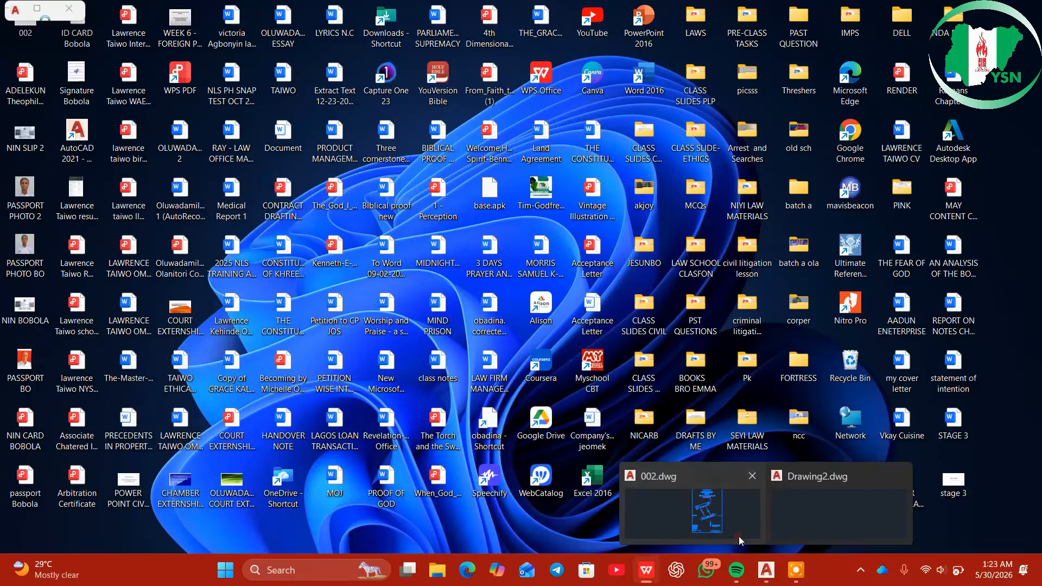
Switch to the 002.dwg survey drawing and zoom into the plan
{"action": "left_click", "coordinate": [738, 536]}
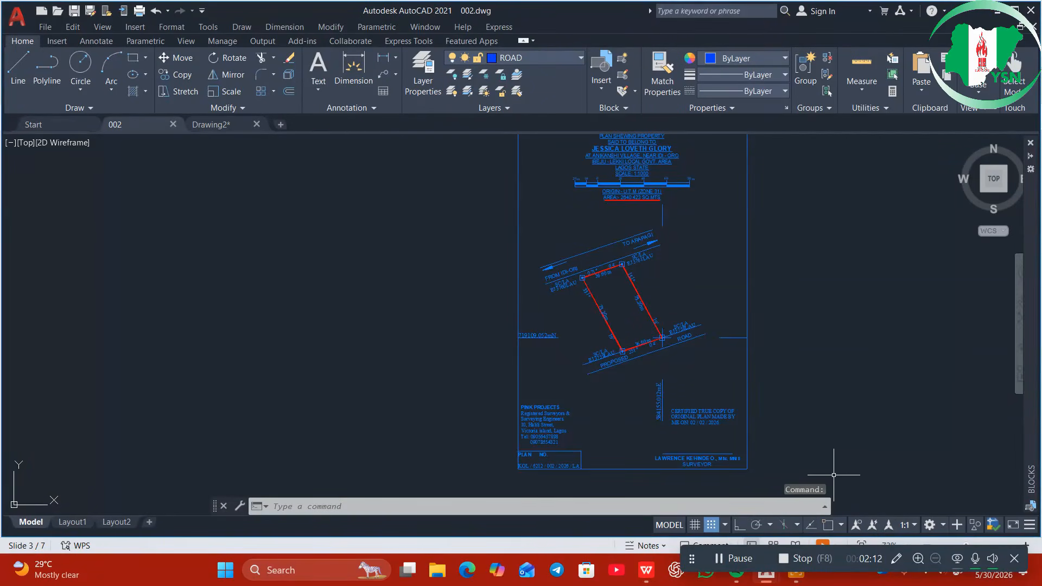
{"action": "scroll", "coordinate": [869, 377], "scroll_direction": "down", "scroll_amount": 2}
{"action": "middle_click_drag", "start_coordinate": [868, 377], "coordinate": [689, 370]}
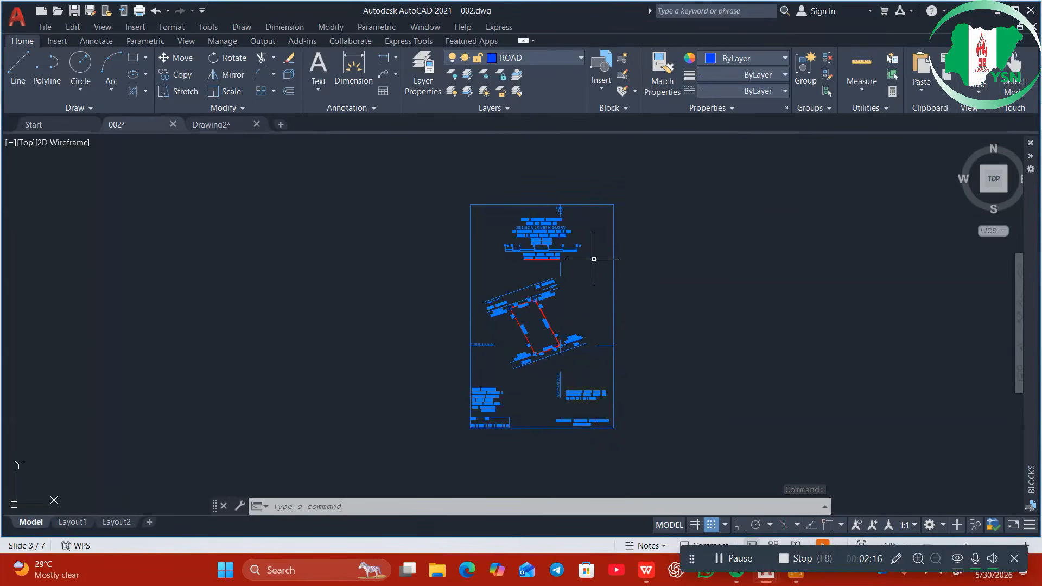
{"action": "scroll", "coordinate": [598, 256], "scroll_direction": "up", "scroll_amount": 6}
{"action": "middle_click_drag", "start_coordinate": [591, 228], "coordinate": [630, 365]}
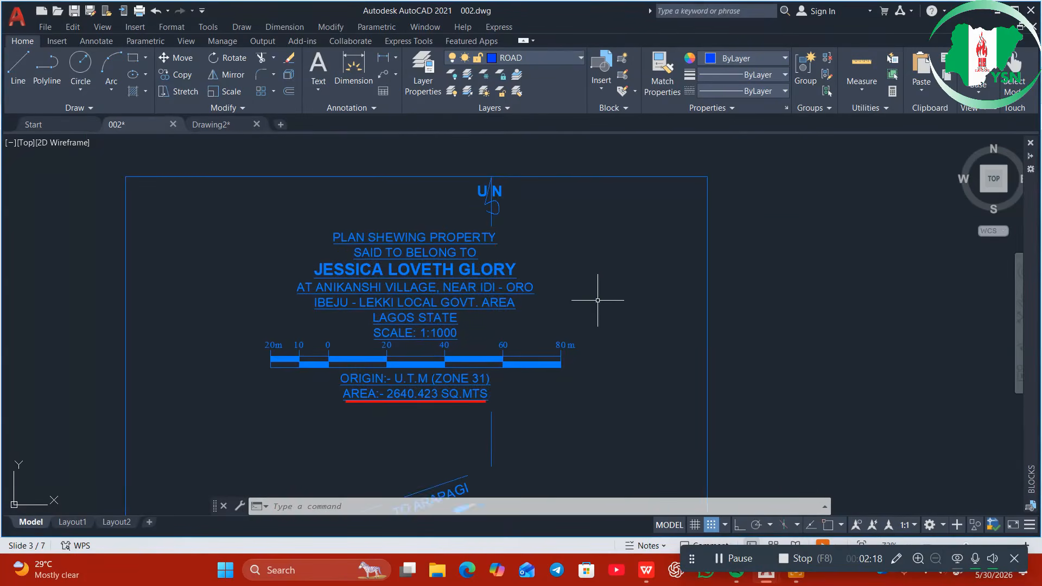
{"action": "scroll", "coordinate": [600, 295], "scroll_direction": "up", "scroll_amount": 2}
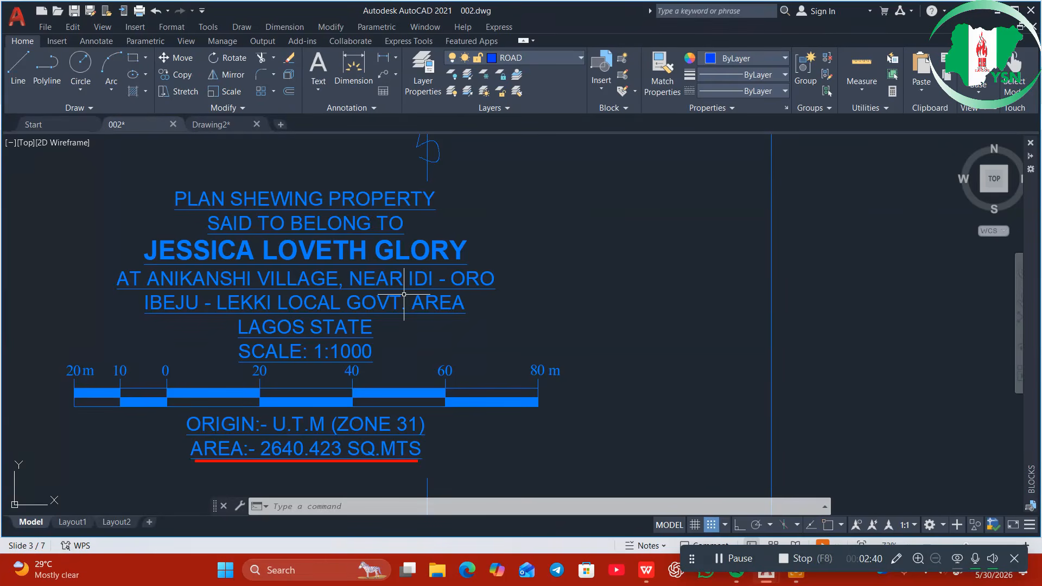
Pan across the title text, 1:1000 scale bar, area text, plot boundary and road labels
{"action": "middle_click_drag", "start_coordinate": [408, 338], "coordinate": [514, 328]}
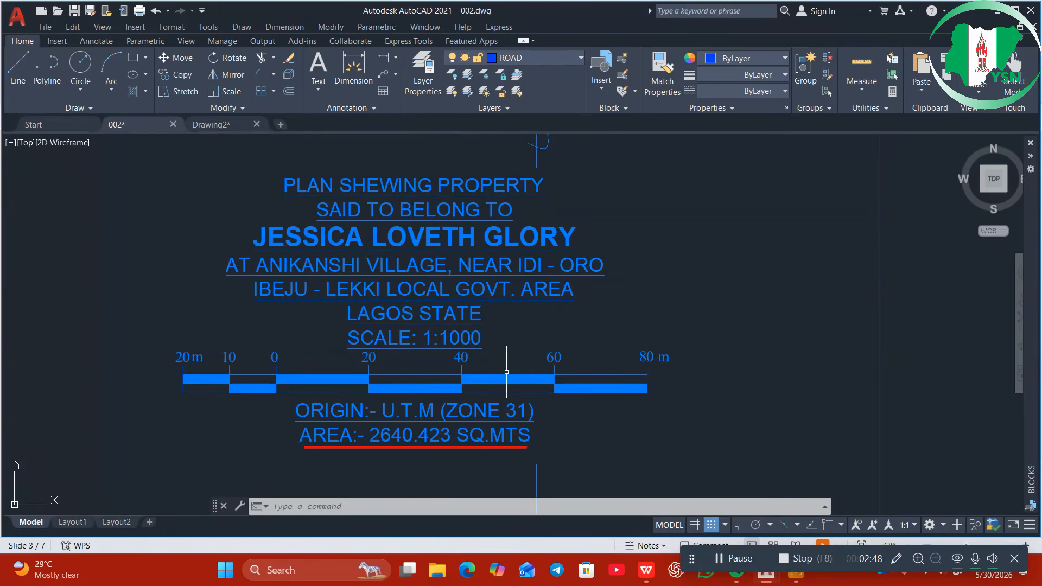
{"action": "middle_click_drag", "start_coordinate": [506, 372], "coordinate": [522, 266]}
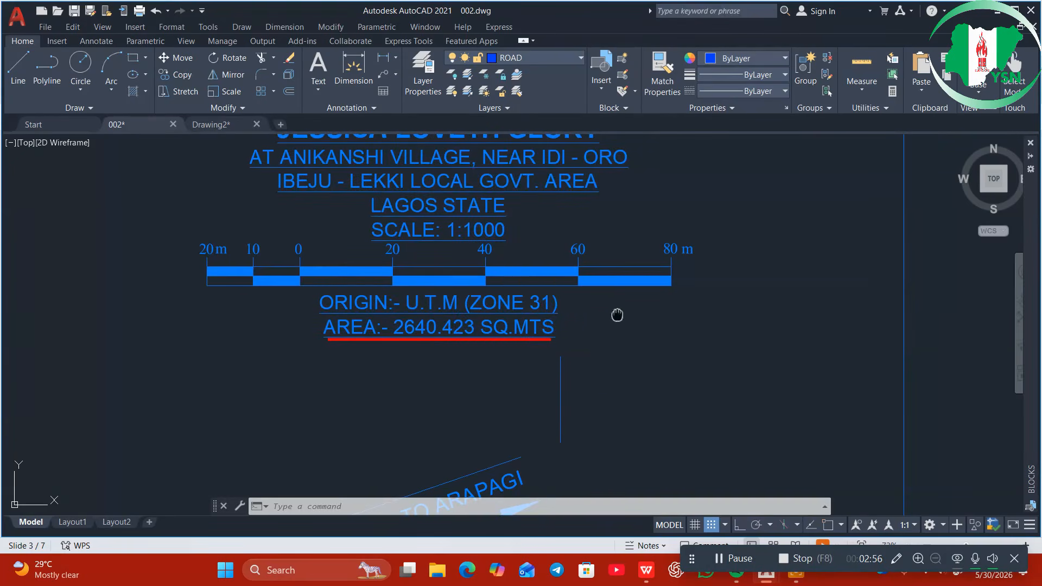
{"action": "mouse_move", "coordinate": [616, 314]}
{"action": "middle_mouse_down"}
{"action": "mouse_move", "coordinate": [554, 409]}
{"action": "mouse_move", "coordinate": [672, 279]}
{"action": "mouse_move", "coordinate": [624, 415]}
{"action": "middle_mouse_up"}
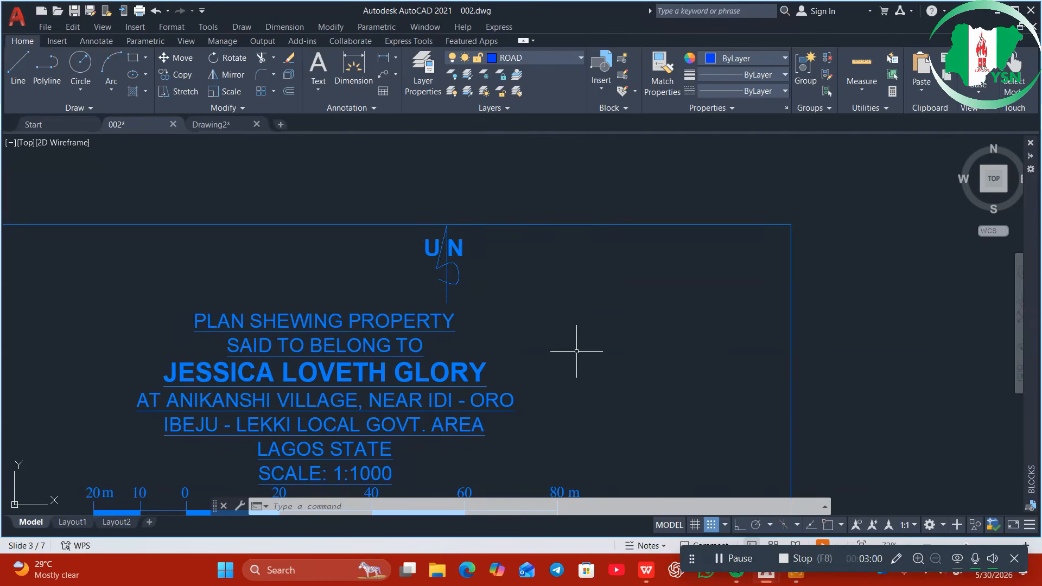
{"action": "middle_click_drag", "start_coordinate": [571, 393], "coordinate": [640, 258]}
{"action": "scroll", "coordinate": [640, 258], "scroll_direction": "down", "scroll_amount": 1}
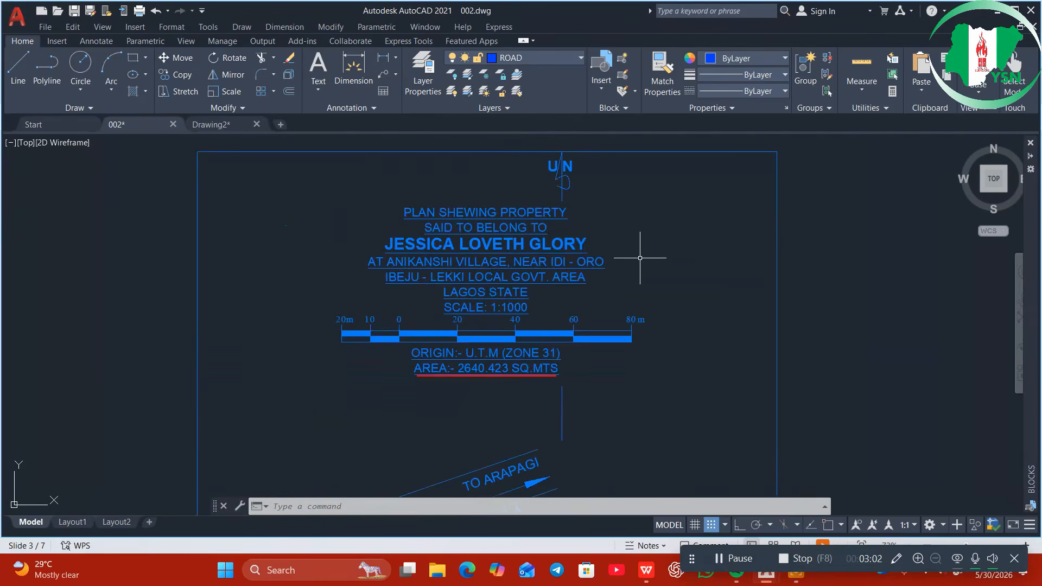
{"action": "middle_click_drag", "start_coordinate": [599, 420], "coordinate": [598, 325]}
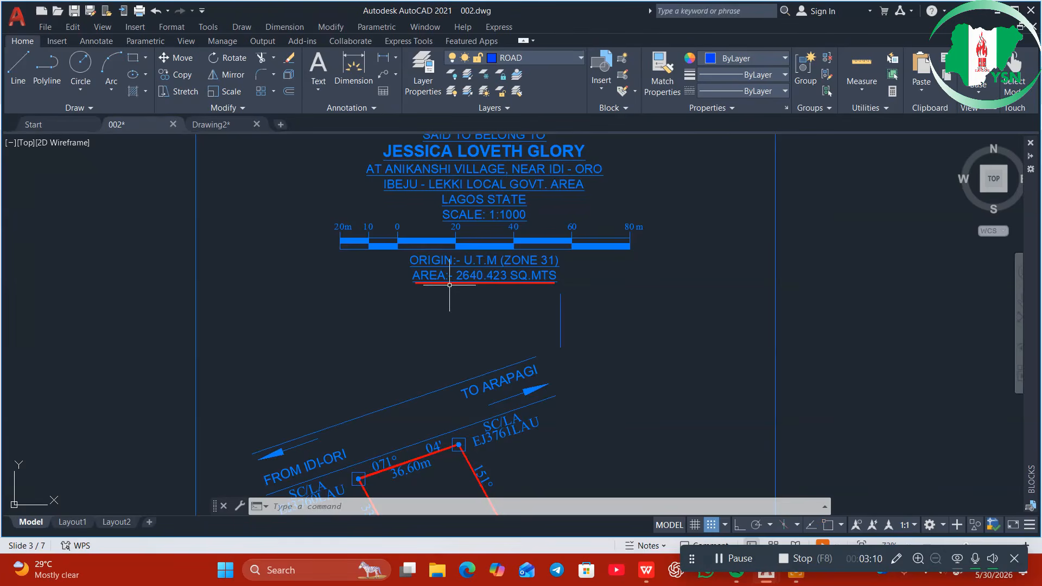
{"action": "middle_click_drag", "start_coordinate": [496, 317], "coordinate": [510, 248]}
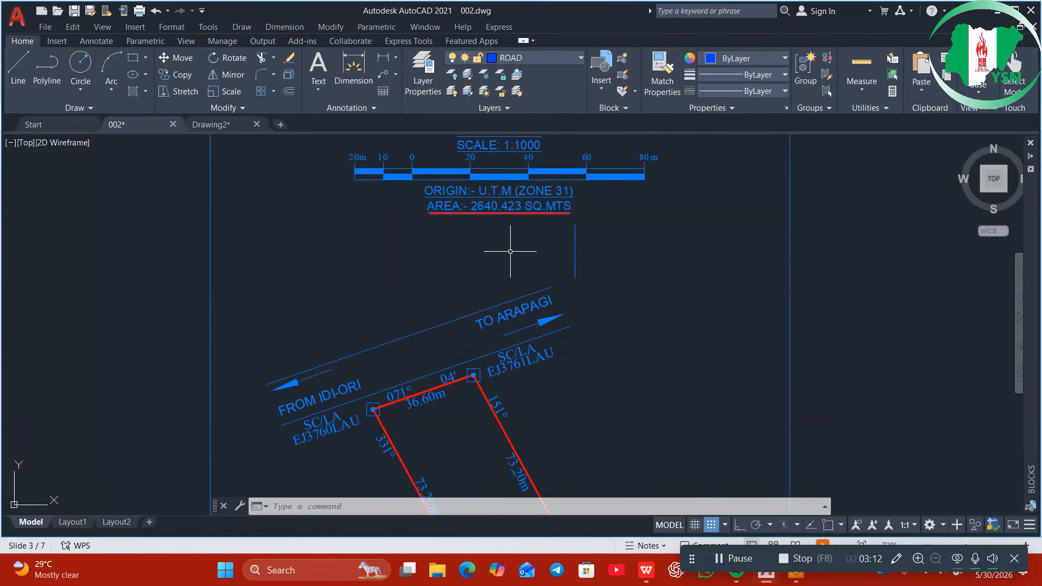
{"action": "middle_click_drag", "start_coordinate": [498, 418], "coordinate": [509, 355]}
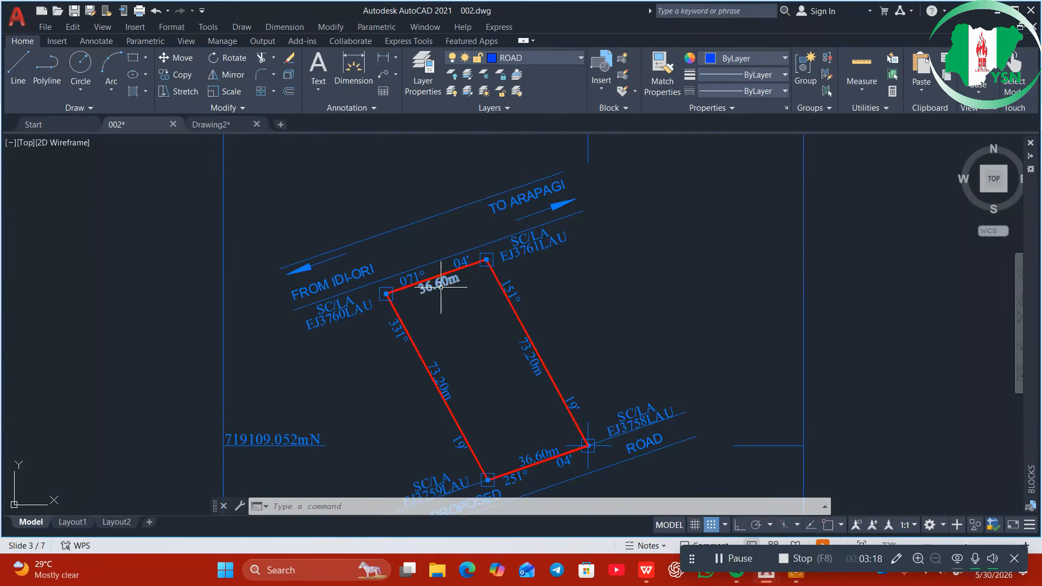
{"action": "mouse_move", "coordinate": [576, 322]}
{"action": "middle_mouse_down"}
{"action": "mouse_move", "coordinate": [577, 363]}
{"action": "mouse_move", "coordinate": [549, 380]}
{"action": "mouse_move", "coordinate": [551, 307]}
{"action": "middle_mouse_up"}
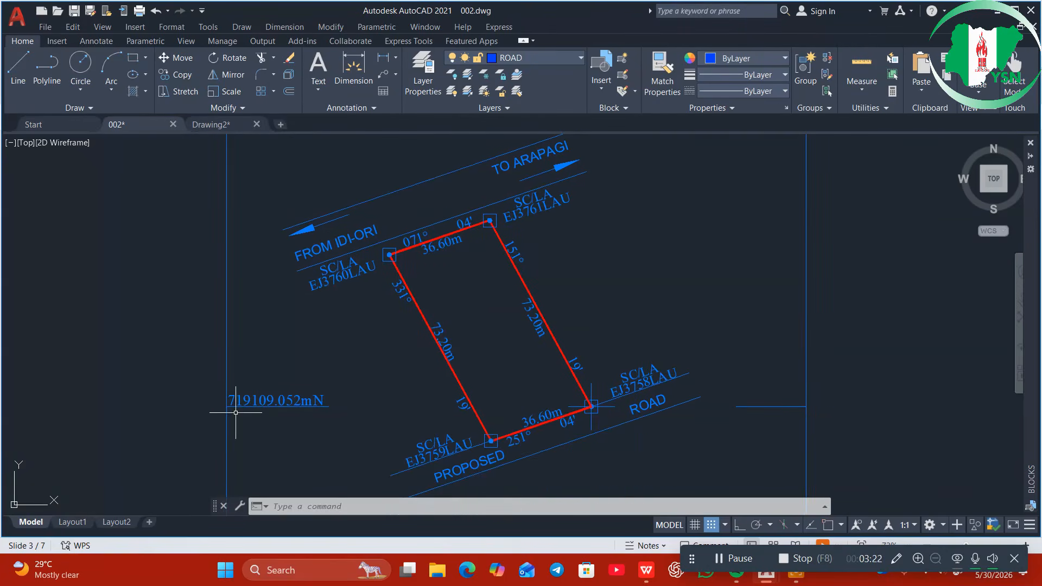
{"action": "scroll", "coordinate": [352, 385], "scroll_direction": "down", "scroll_amount": 3}
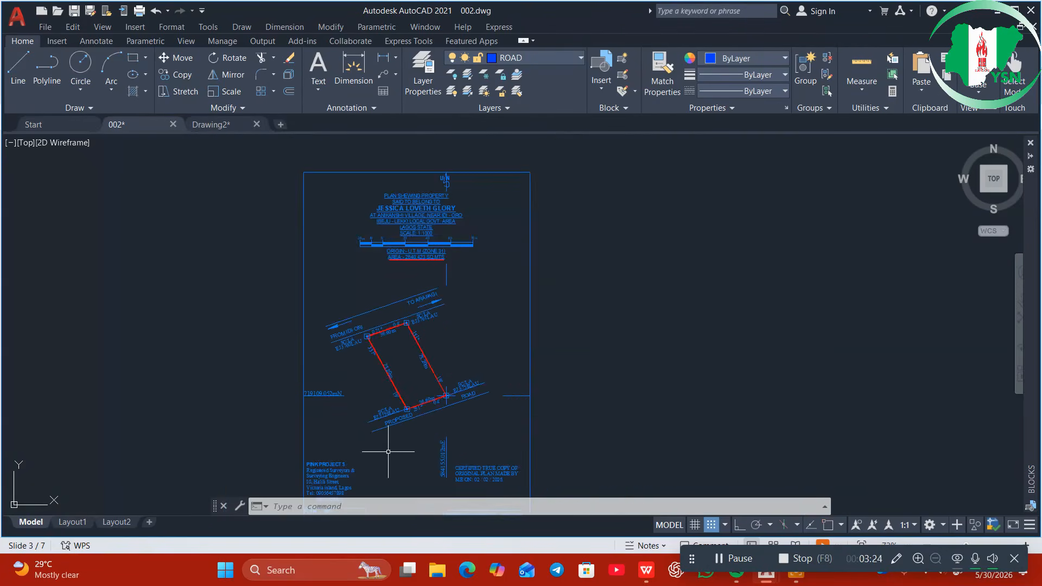
{"action": "scroll", "coordinate": [431, 413], "scroll_direction": "up", "scroll_amount": 4}
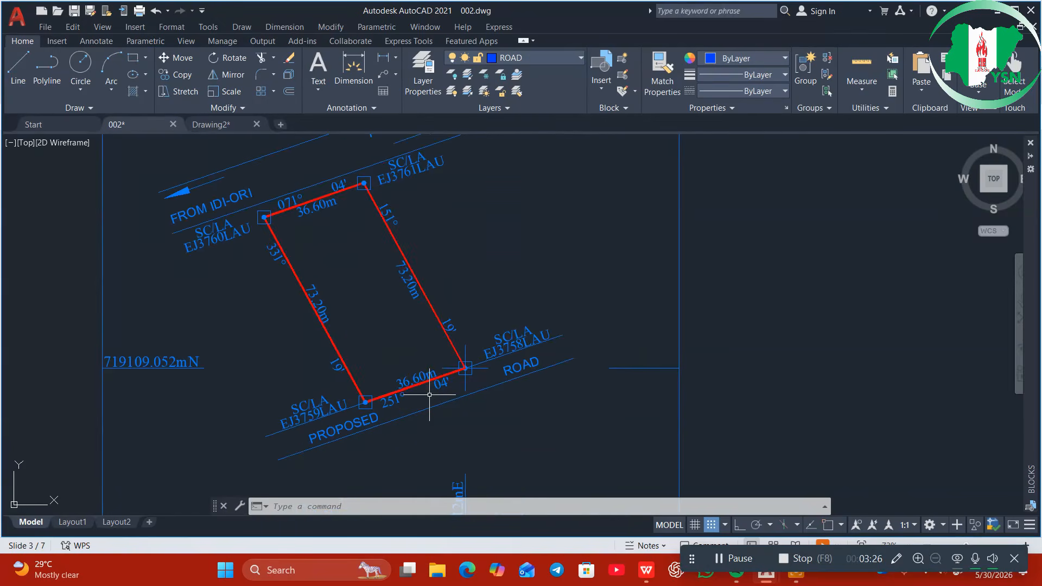
{"action": "scroll", "coordinate": [458, 435], "scroll_direction": "down", "scroll_amount": 4}
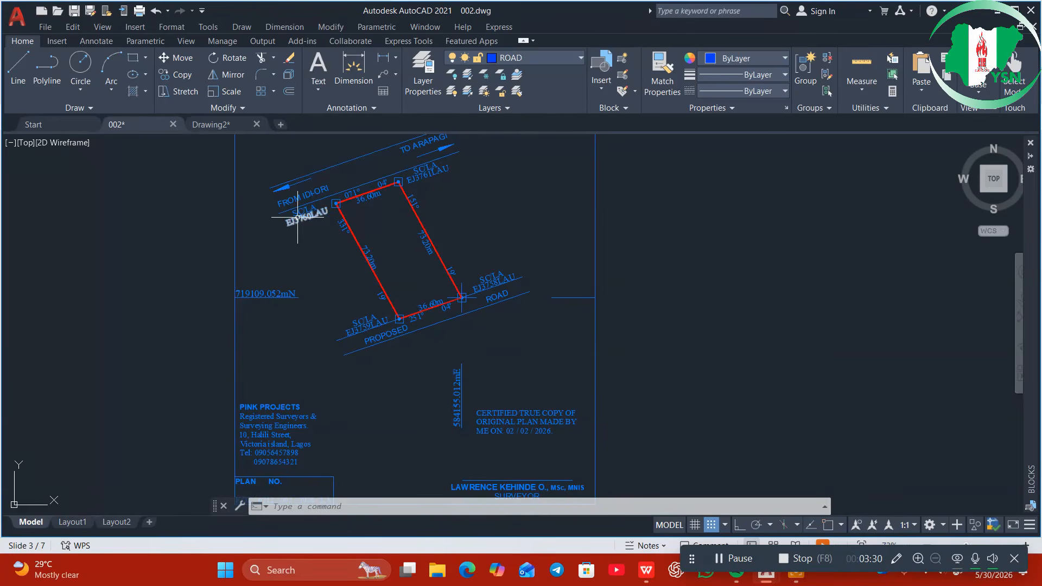
{"action": "scroll", "coordinate": [299, 212], "scroll_direction": "up", "scroll_amount": 5}
{"action": "scroll", "coordinate": [299, 212], "scroll_direction": "down", "scroll_amount": 5}
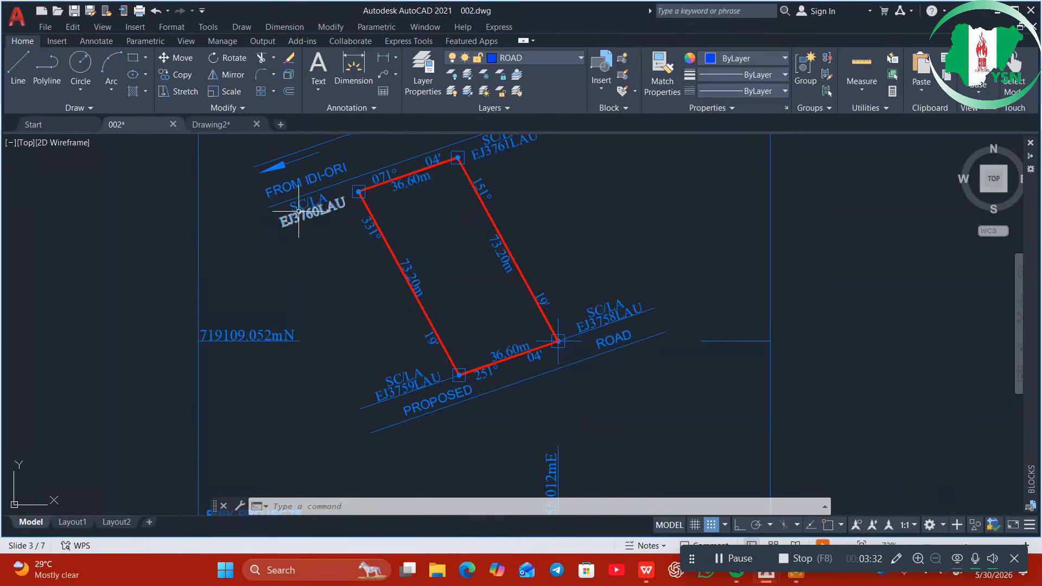
{"action": "middle_click_drag", "start_coordinate": [337, 256], "coordinate": [293, 421]}
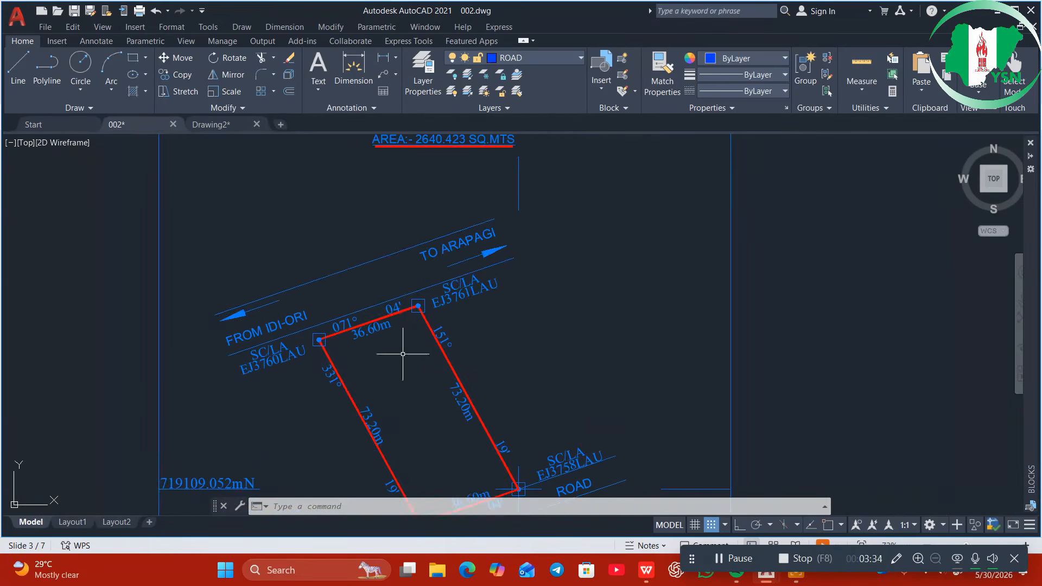
{"action": "middle_click_drag", "start_coordinate": [433, 418], "coordinate": [400, 291]}
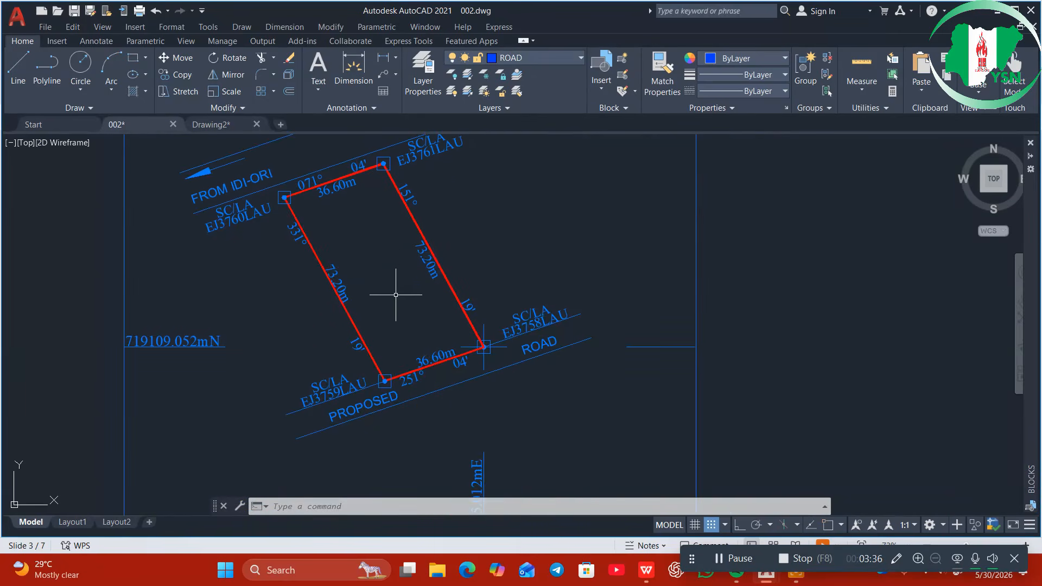
{"action": "scroll", "coordinate": [427, 445], "scroll_direction": "down", "scroll_amount": 3}
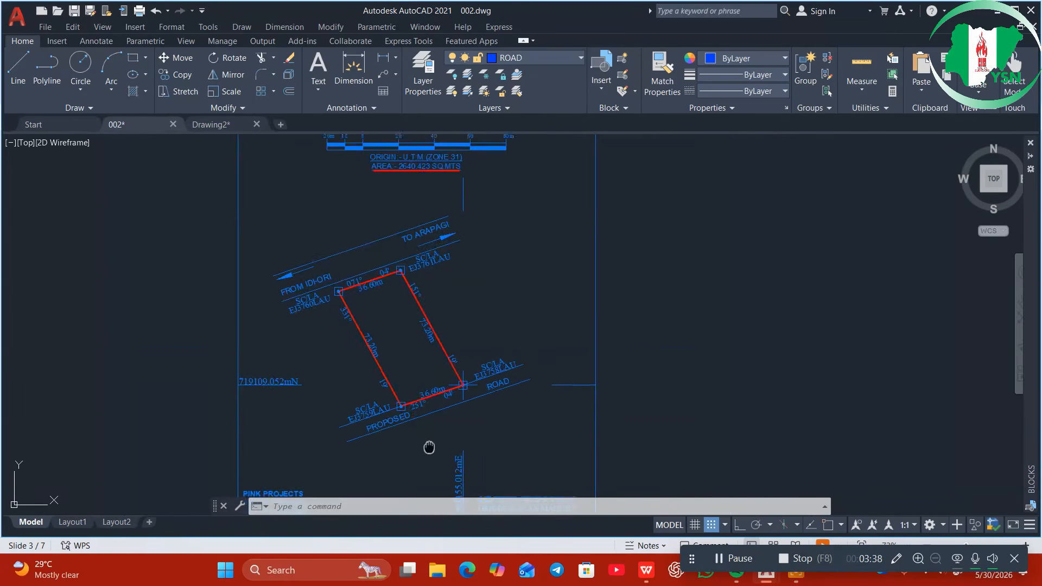
{"action": "middle_click_drag", "start_coordinate": [429, 449], "coordinate": [444, 300]}
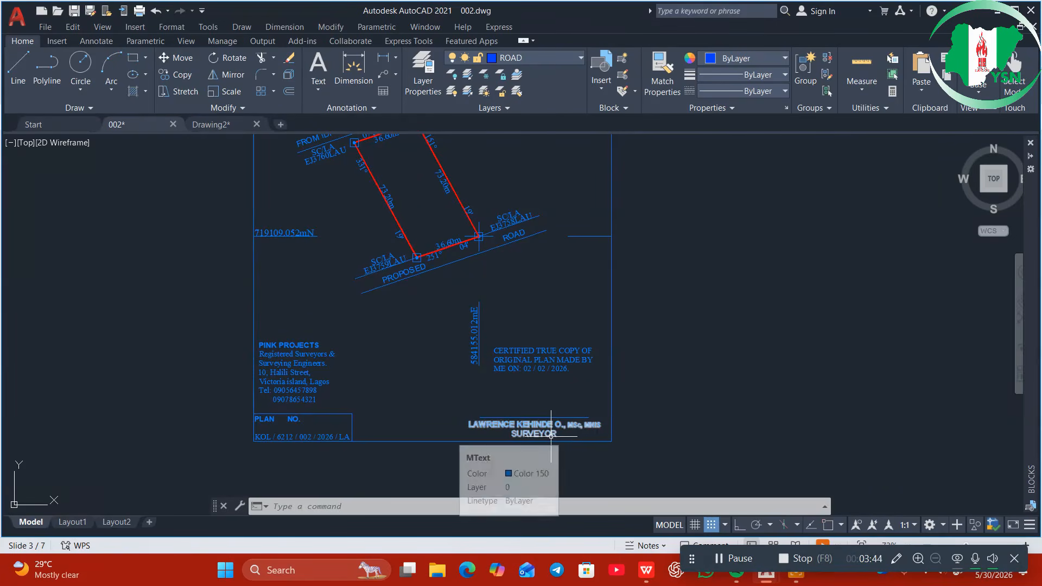
Zoom and pan the sheet to show the PINK PROJECTS address block
{"action": "scroll", "coordinate": [551, 435], "scroll_direction": "up", "scroll_amount": 6}
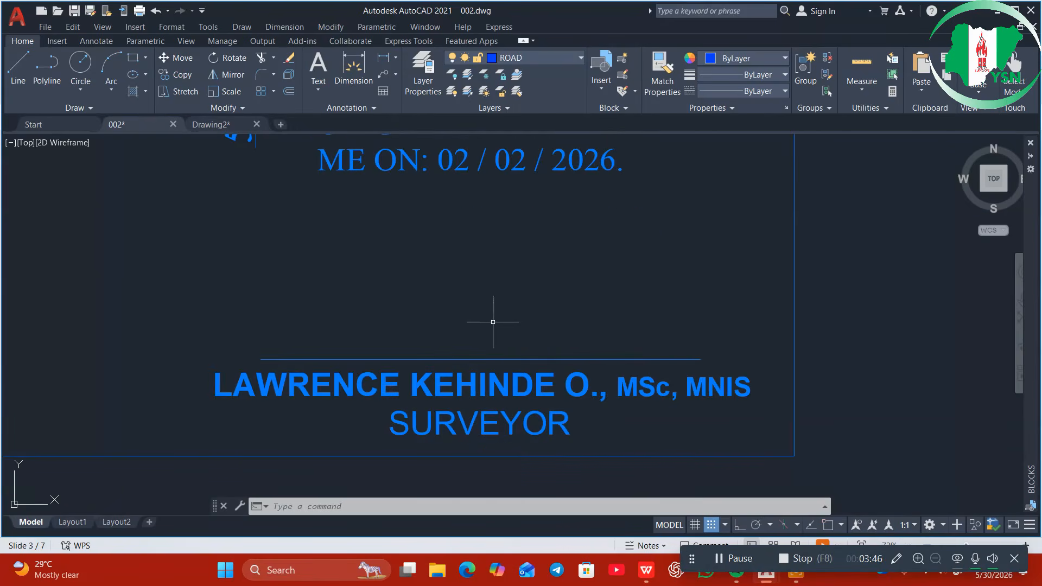
{"action": "scroll", "coordinate": [535, 345], "scroll_direction": "down", "scroll_amount": 4}
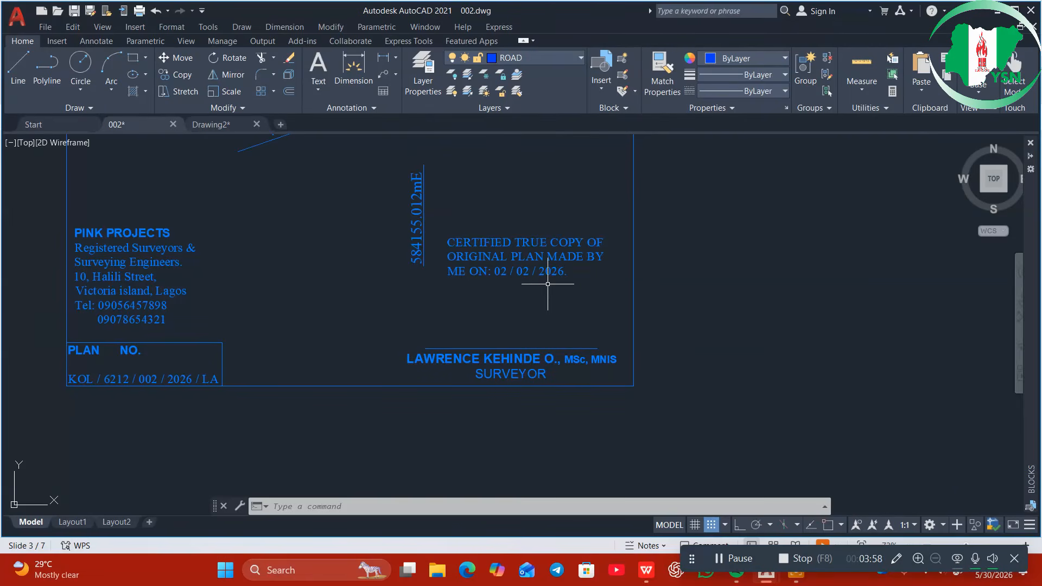
{"action": "mouse_move", "coordinate": [233, 291]}
{"action": "middle_mouse_down"}
{"action": "mouse_move", "coordinate": [344, 310]}
{"action": "mouse_move", "coordinate": [514, 276]}
{"action": "middle_mouse_up"}
{"action": "scroll", "coordinate": [522, 280], "scroll_direction": "up", "scroll_amount": 5}
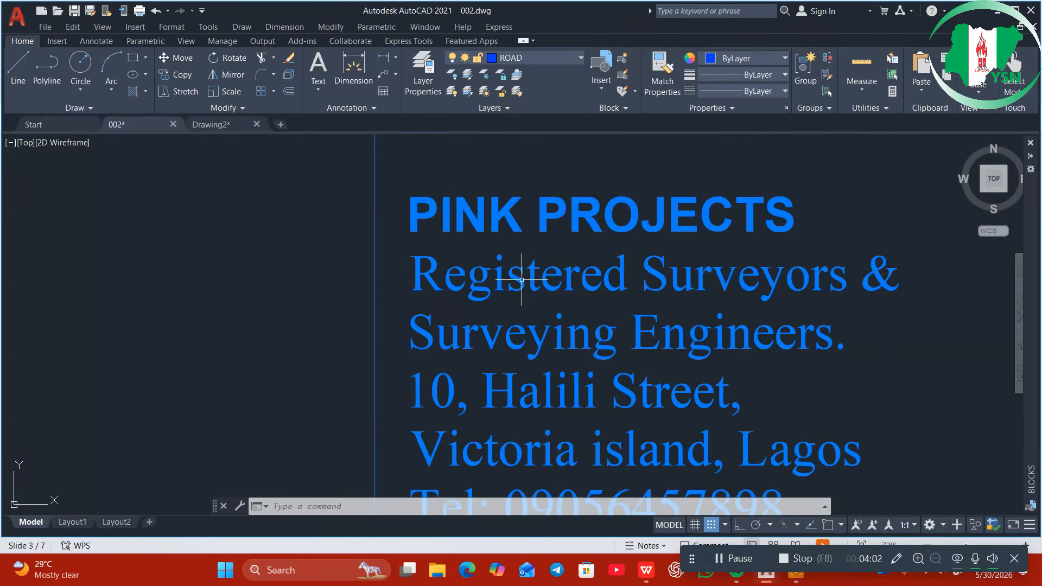
{"action": "scroll", "coordinate": [522, 279], "scroll_direction": "down", "scroll_amount": 1}
{"action": "scroll", "coordinate": [567, 365], "scroll_direction": "down", "scroll_amount": 1}
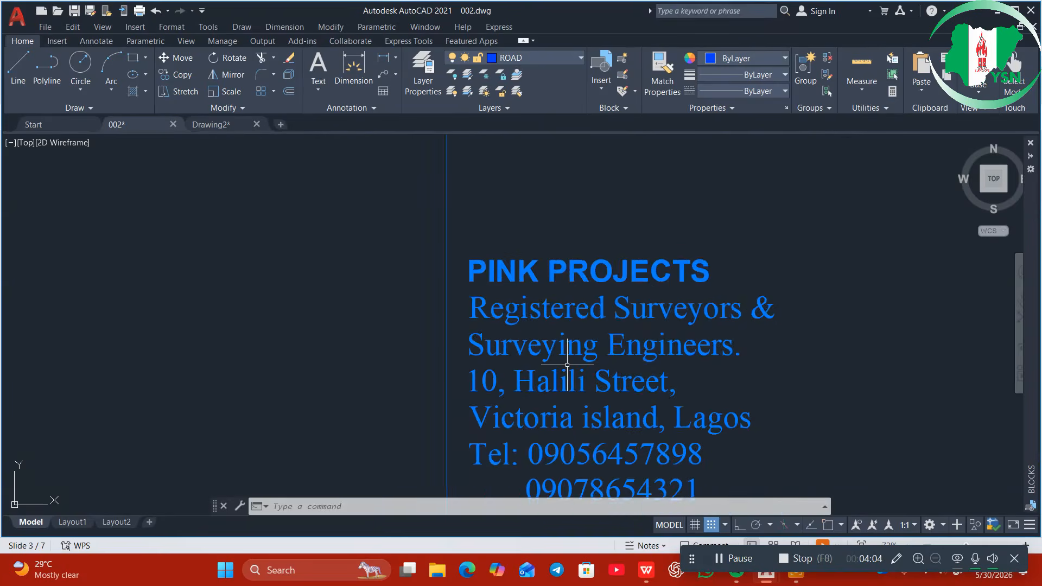
{"action": "scroll", "coordinate": [567, 365], "scroll_direction": "down", "scroll_amount": 4}
Show the plan-number box and certification text, recentre the whole plan, then return to the slides
{"action": "middle_click_drag", "start_coordinate": [585, 410], "coordinate": [559, 288]}
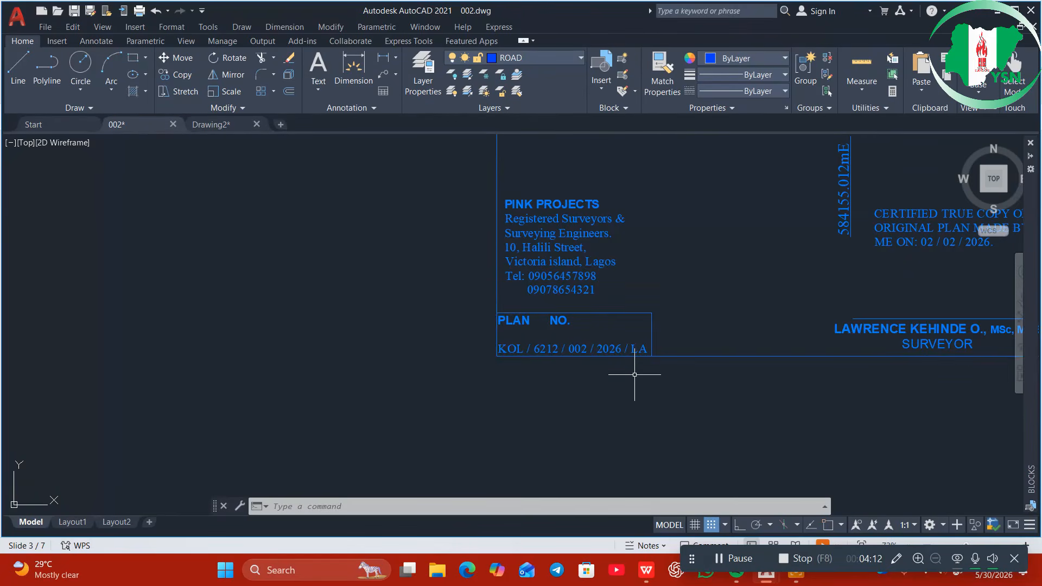
{"action": "scroll", "coordinate": [635, 375], "scroll_direction": "down", "scroll_amount": 5}
{"action": "mouse_move", "coordinate": [693, 354]}
{"action": "middle_mouse_down"}
{"action": "mouse_move", "coordinate": [536, 392]}
{"action": "mouse_move", "coordinate": [521, 417]}
{"action": "middle_mouse_up"}
{"action": "scroll", "coordinate": [523, 359], "scroll_direction": "down", "scroll_amount": 1}
{"action": "scroll", "coordinate": [556, 297], "scroll_direction": "up", "scroll_amount": 2}
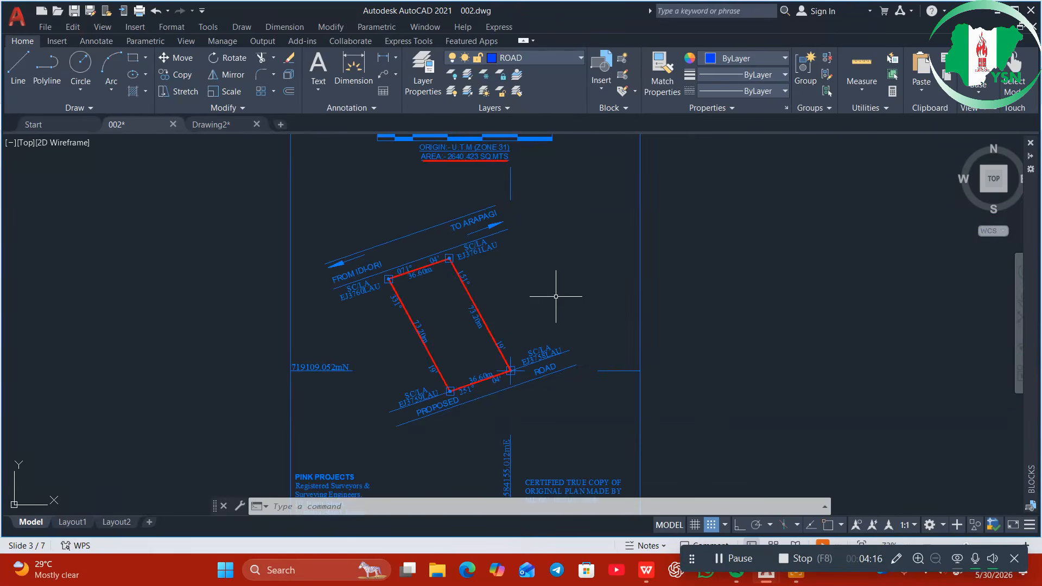
{"action": "scroll", "coordinate": [555, 296], "scroll_direction": "down", "scroll_amount": 4}
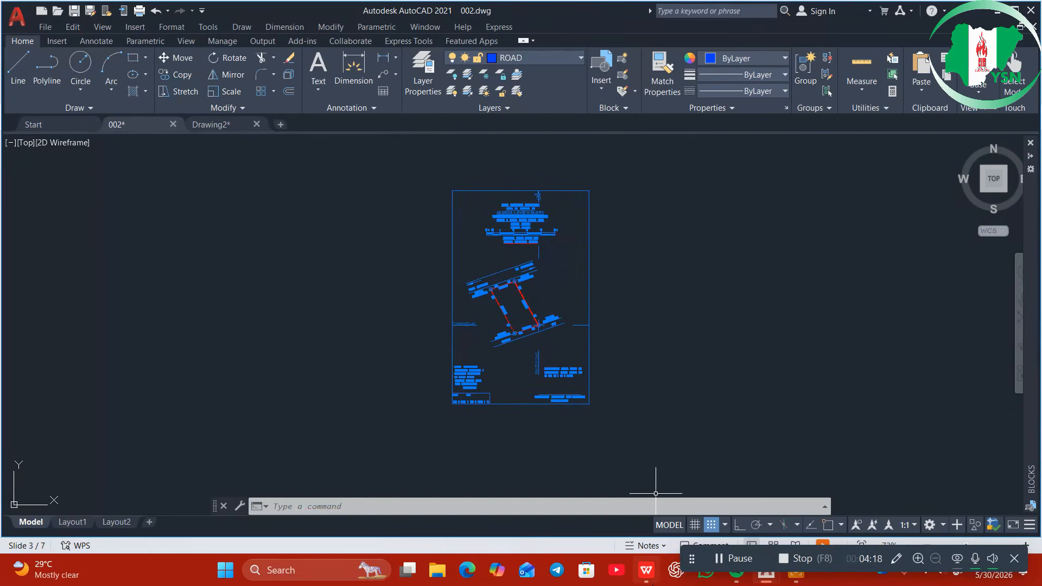
{"action": "left_click", "coordinate": [654, 575]}
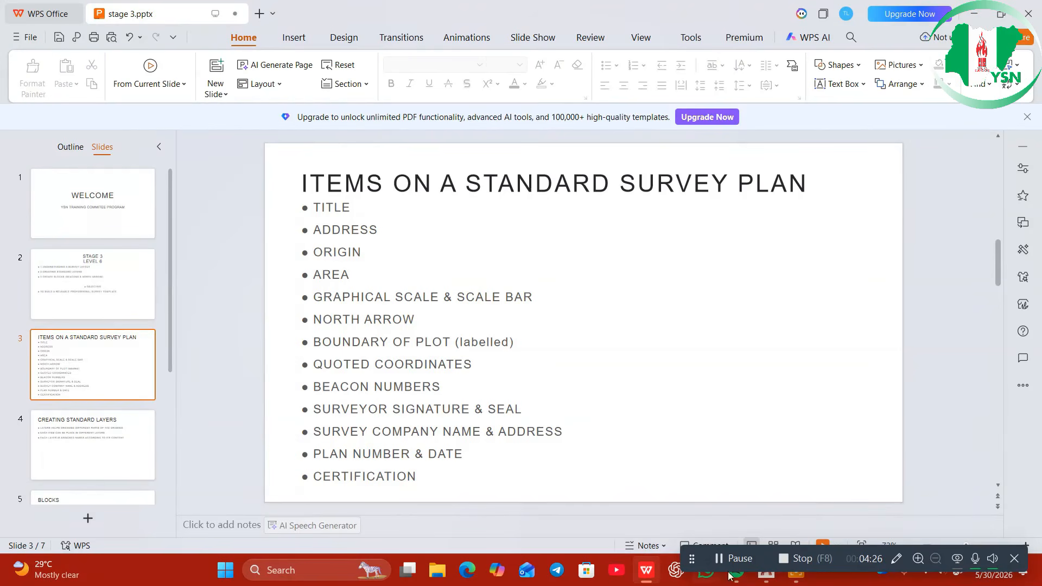
Bring the 002.dwg survey drawing back to the front from the taskbar
{"action": "mouse_move", "coordinate": [766, 574]}
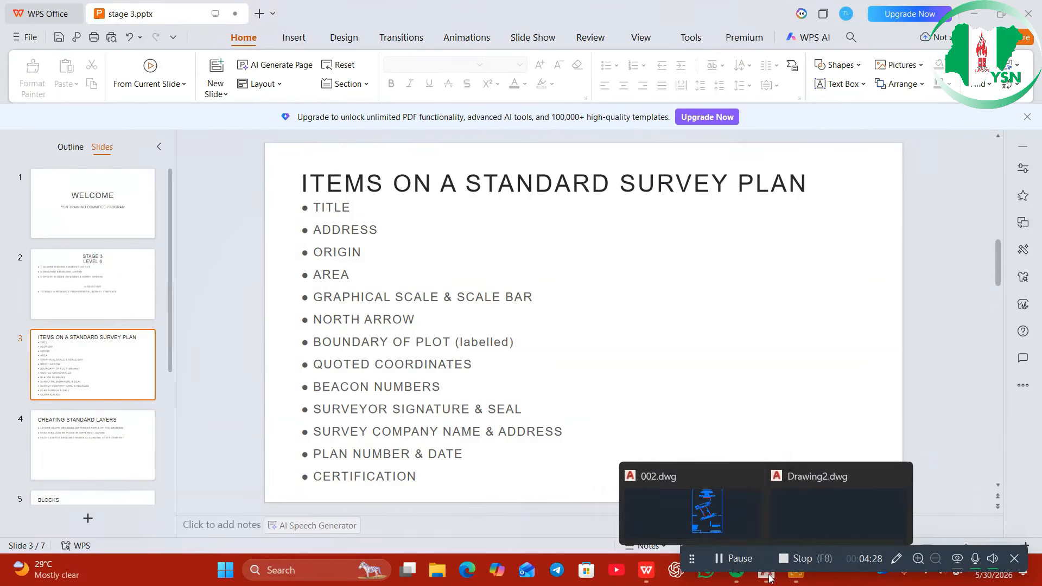
{"action": "left_click", "coordinate": [725, 526]}
Zoom in on the title block and select its multiline title text
{"action": "scroll", "coordinate": [587, 320], "scroll_direction": "up", "scroll_amount": 5}
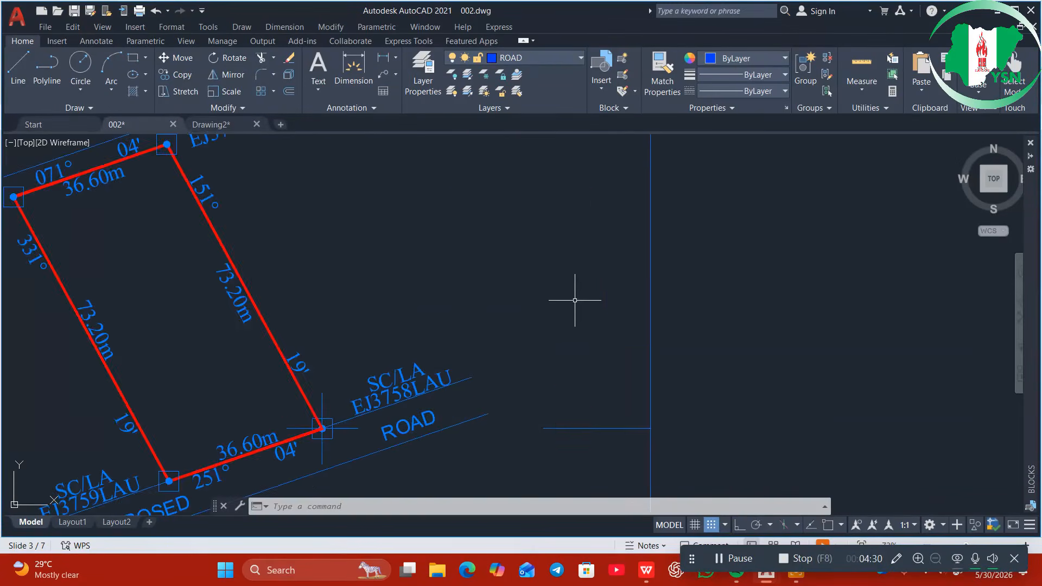
{"action": "scroll", "coordinate": [570, 285], "scroll_direction": "down", "scroll_amount": 2}
{"action": "scroll", "coordinate": [532, 207], "scroll_direction": "down", "scroll_amount": 1}
{"action": "middle_click_drag", "start_coordinate": [531, 207], "coordinate": [624, 370]}
{"action": "scroll", "coordinate": [587, 277], "scroll_direction": "up", "scroll_amount": 2}
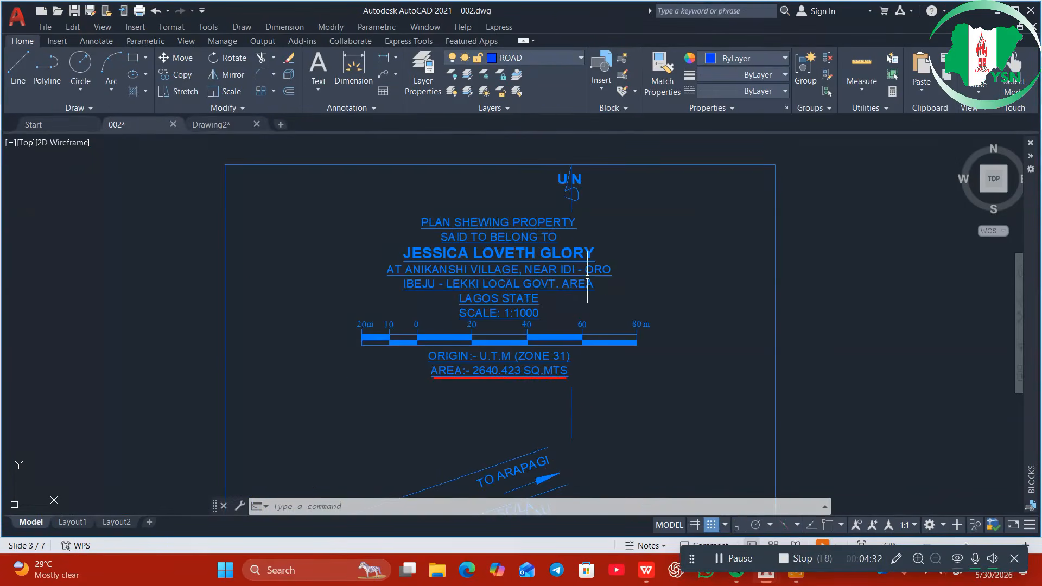
{"action": "scroll", "coordinate": [587, 277], "scroll_direction": "up", "scroll_amount": 4}
{"action": "scroll", "coordinate": [589, 276], "scroll_direction": "down", "scroll_amount": 2}
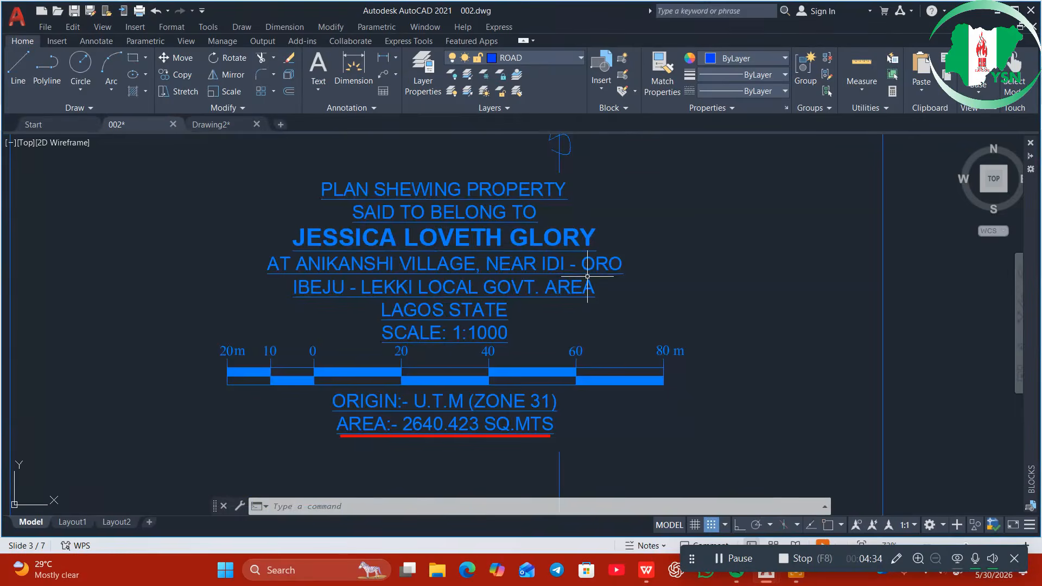
{"action": "left_click", "coordinate": [473, 235]}
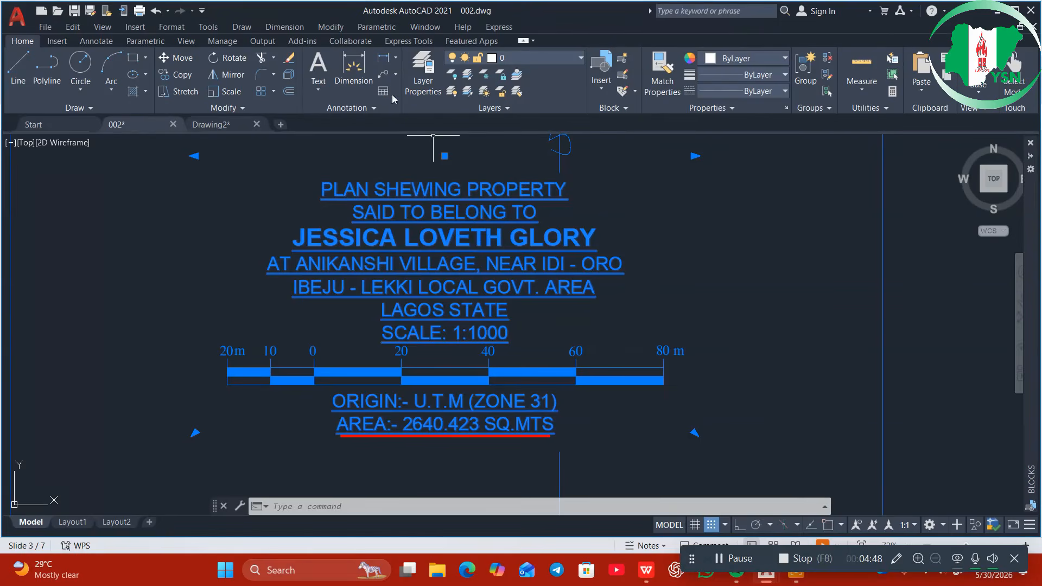
{"action": "left_click", "coordinate": [176, 28]}
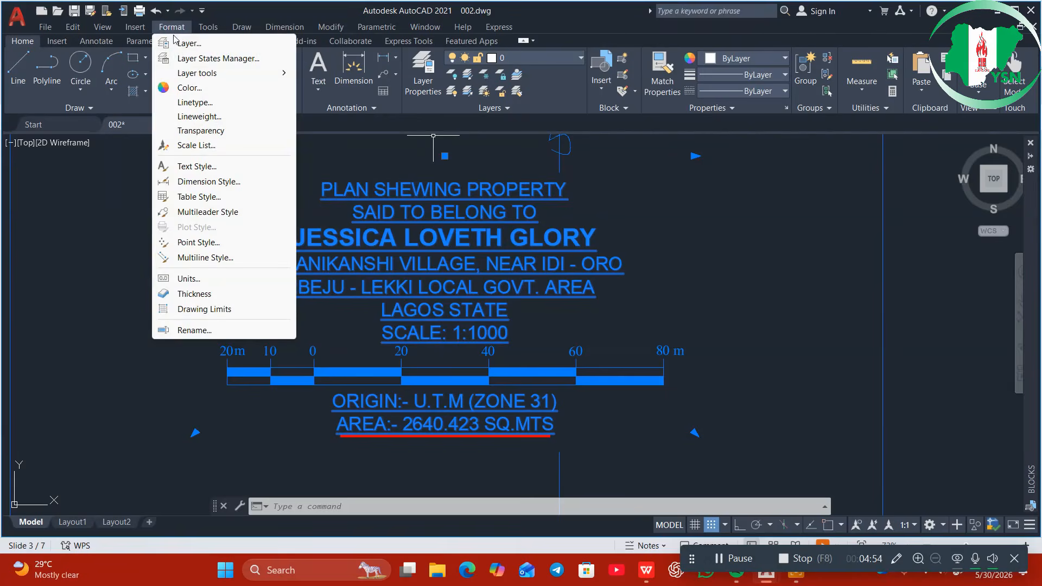
{"action": "left_click", "coordinate": [213, 165]}
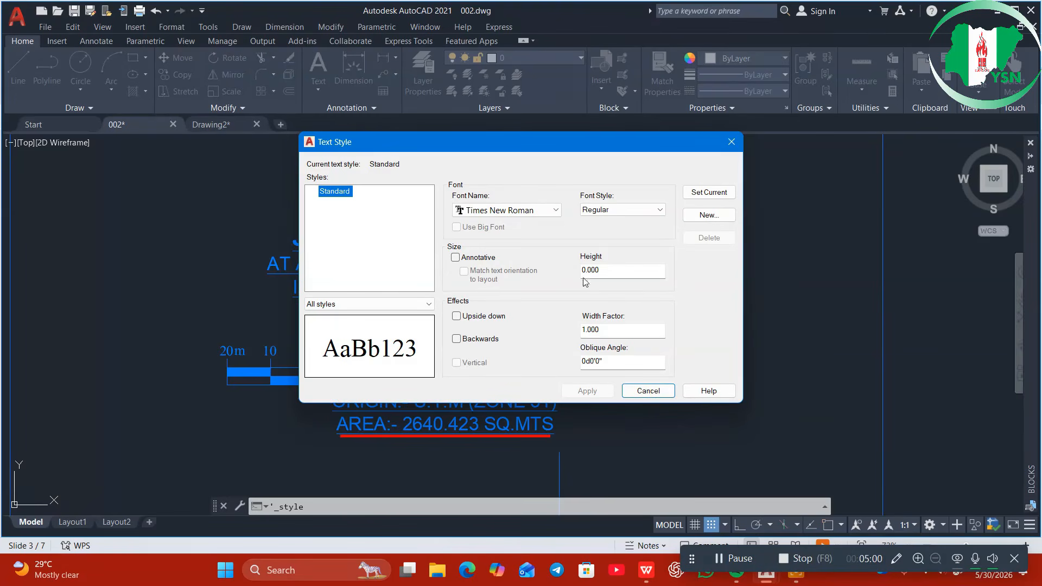
{"action": "left_click", "coordinate": [547, 215]}
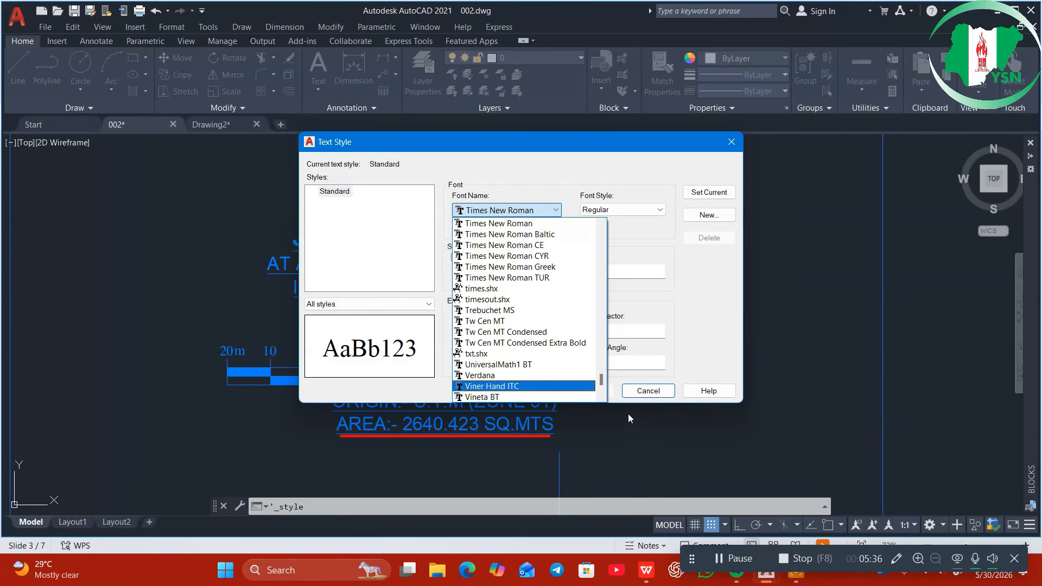
{"action": "left_click", "coordinate": [654, 399]}
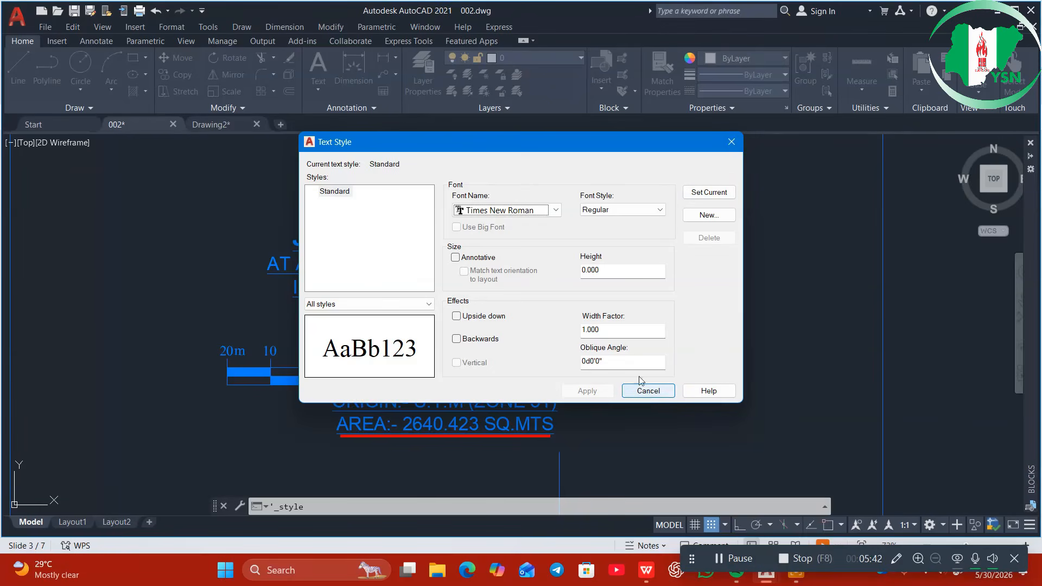
{"action": "left_click", "coordinate": [555, 209]}
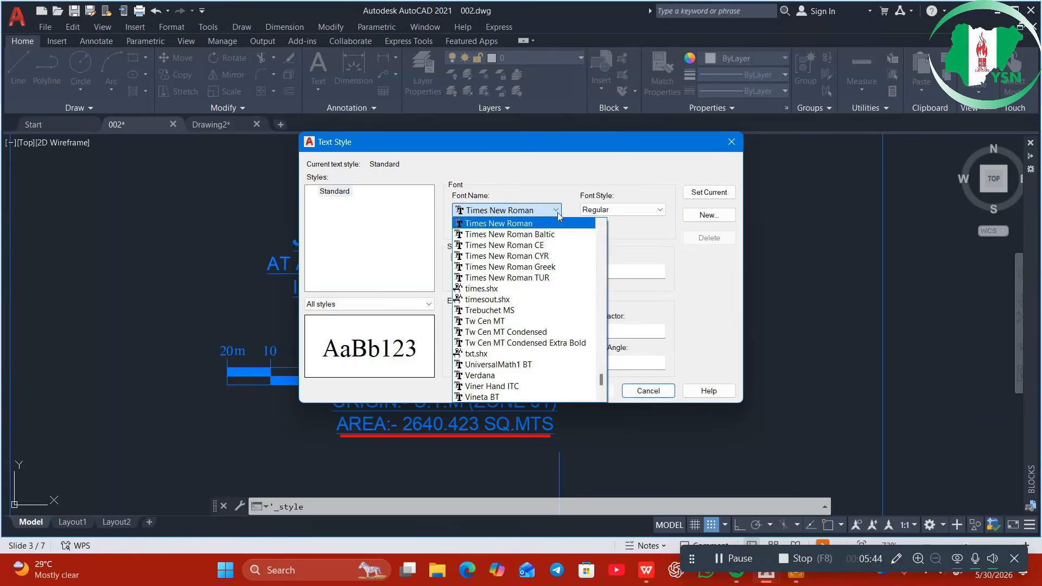
{"action": "scroll", "coordinate": [526, 360], "scroll_direction": "down", "scroll_amount": 5}
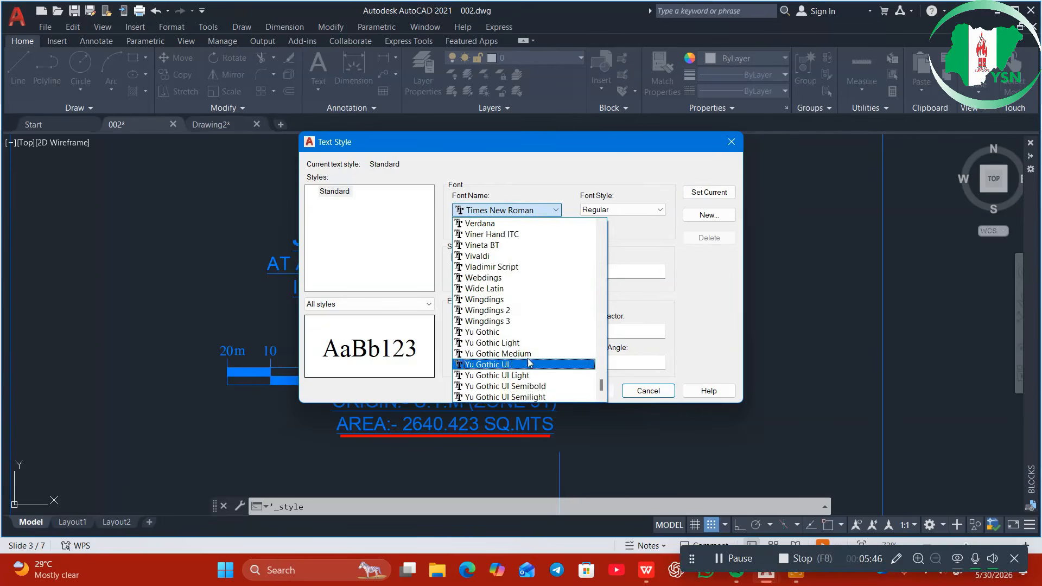
{"action": "scroll", "coordinate": [526, 360], "scroll_direction": "up", "scroll_amount": 12}
{"action": "scroll", "coordinate": [563, 350], "scroll_direction": "up", "scroll_amount": 5}
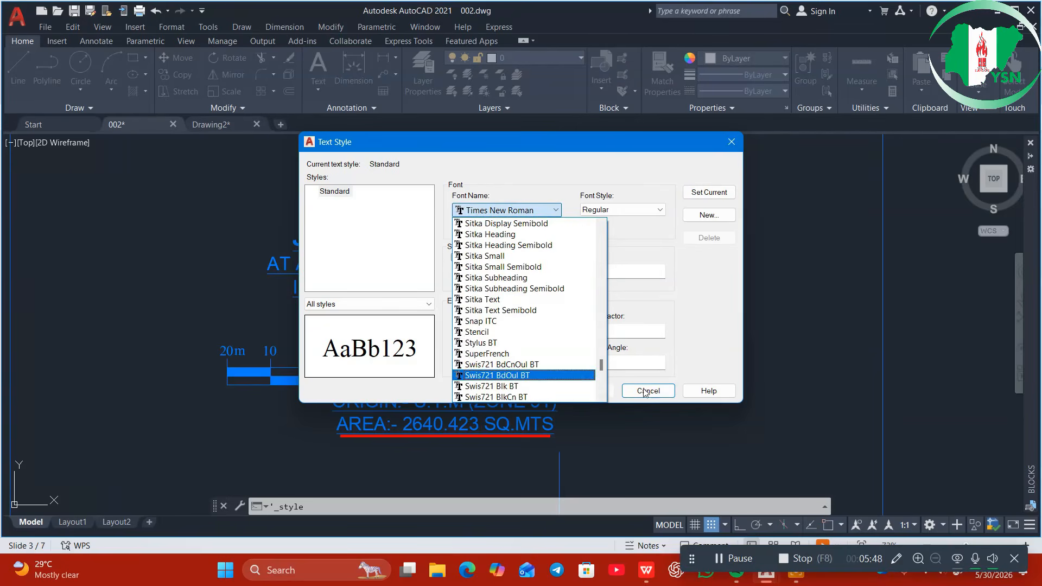
{"action": "left_click", "coordinate": [695, 325]}
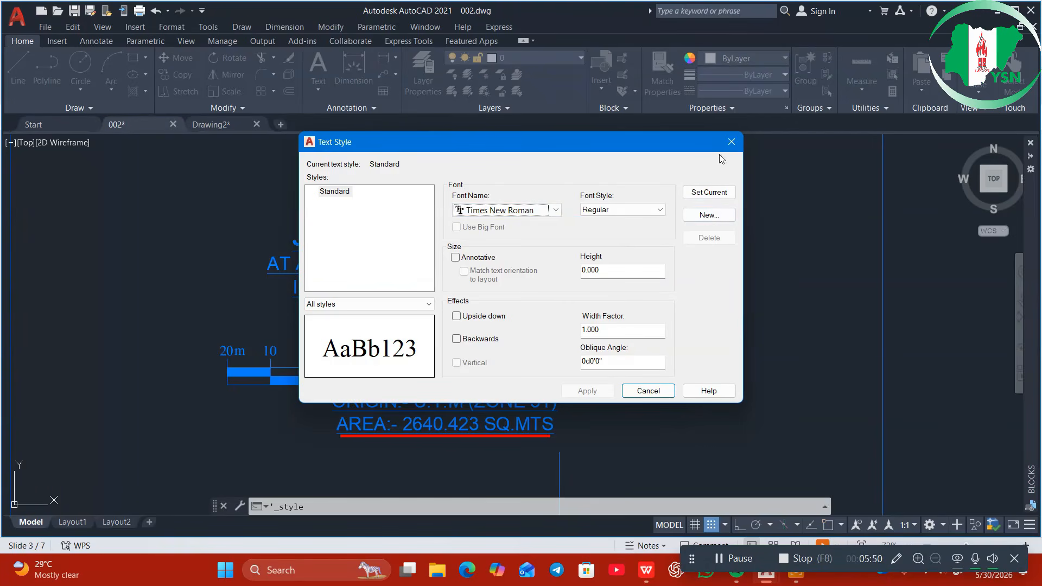
{"action": "left_click", "coordinate": [731, 142]}
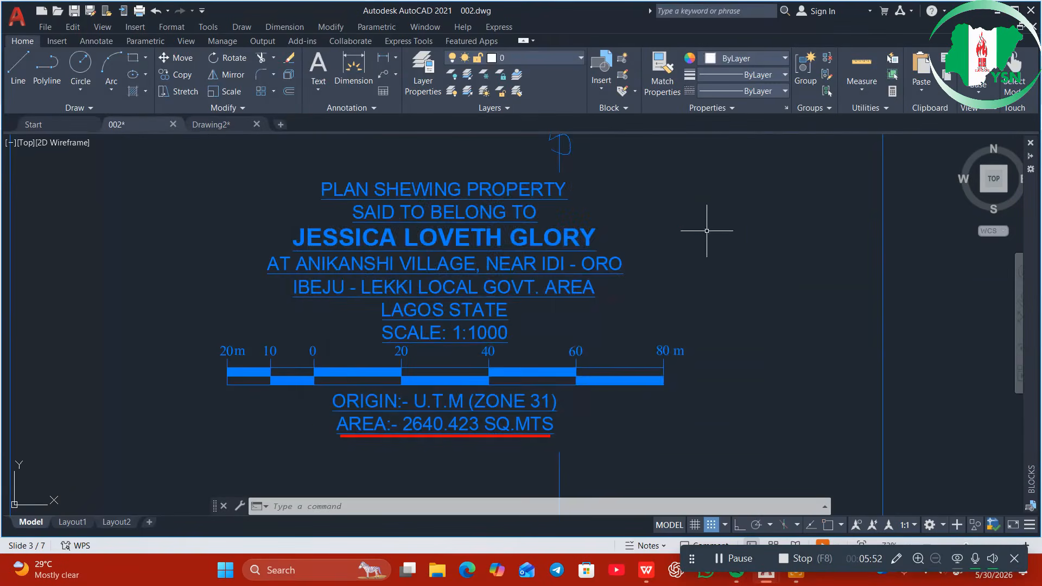
Pan and zoom over the survey plan's title area, then switch back to the slides
{"action": "scroll", "coordinate": [705, 234], "scroll_direction": "down", "scroll_amount": 6}
{"action": "mouse_move", "coordinate": [698, 372]}
{"action": "middle_mouse_down"}
{"action": "mouse_move", "coordinate": [612, 297]}
{"action": "mouse_move", "coordinate": [567, 280]}
{"action": "middle_mouse_up"}
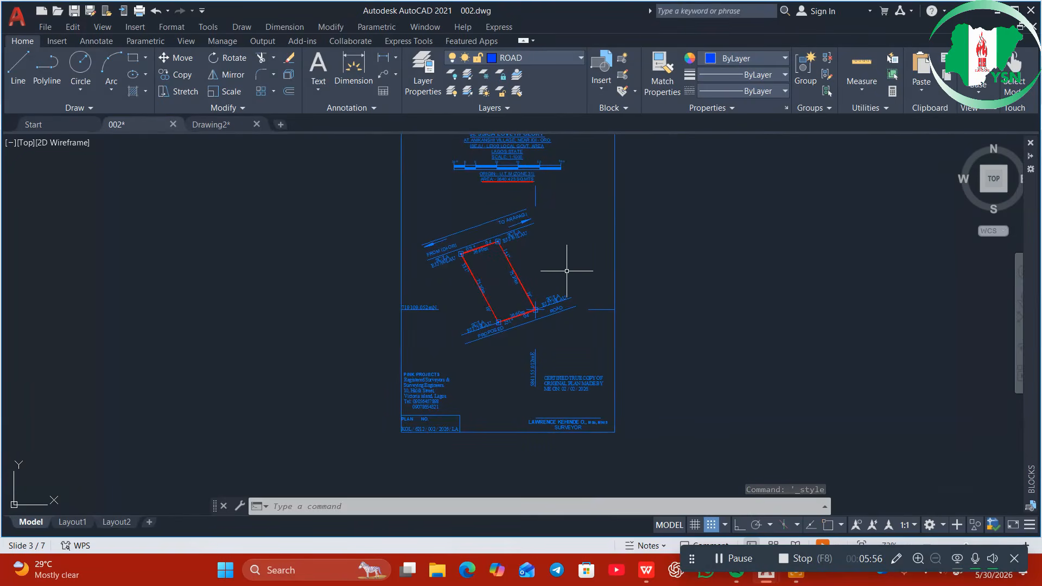
{"action": "middle_click_drag", "start_coordinate": [569, 253], "coordinate": [559, 361]}
{"action": "scroll", "coordinate": [547, 282], "scroll_direction": "up", "scroll_amount": 6}
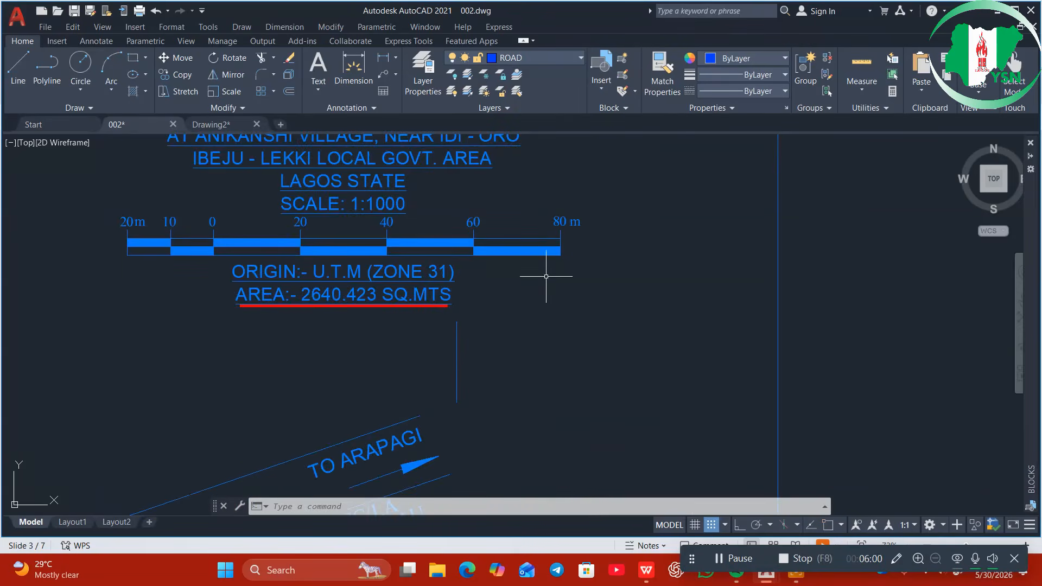
{"action": "scroll", "coordinate": [545, 277], "scroll_direction": "down", "scroll_amount": 4}
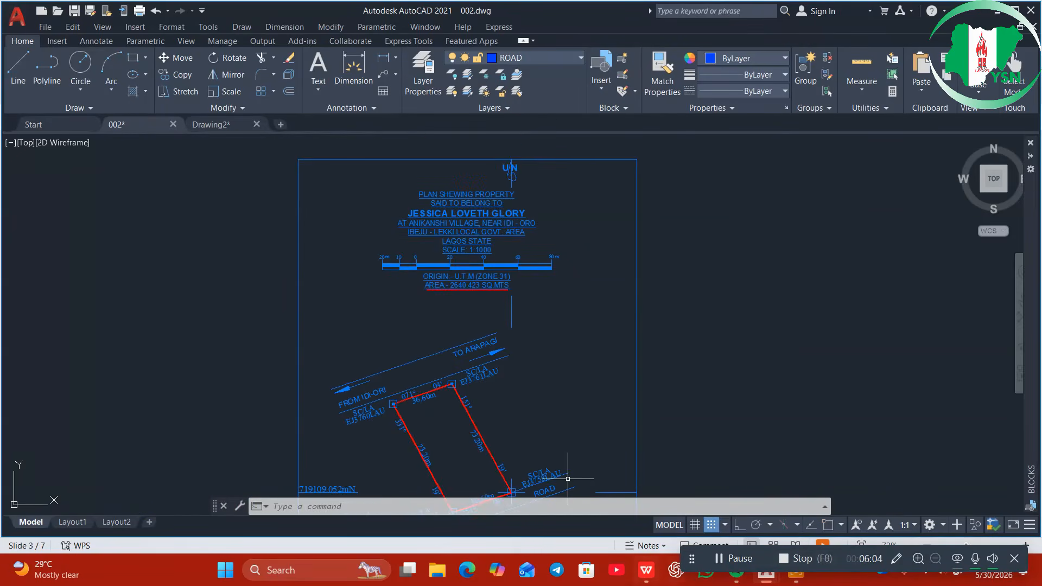
{"action": "left_click", "coordinate": [646, 570]}
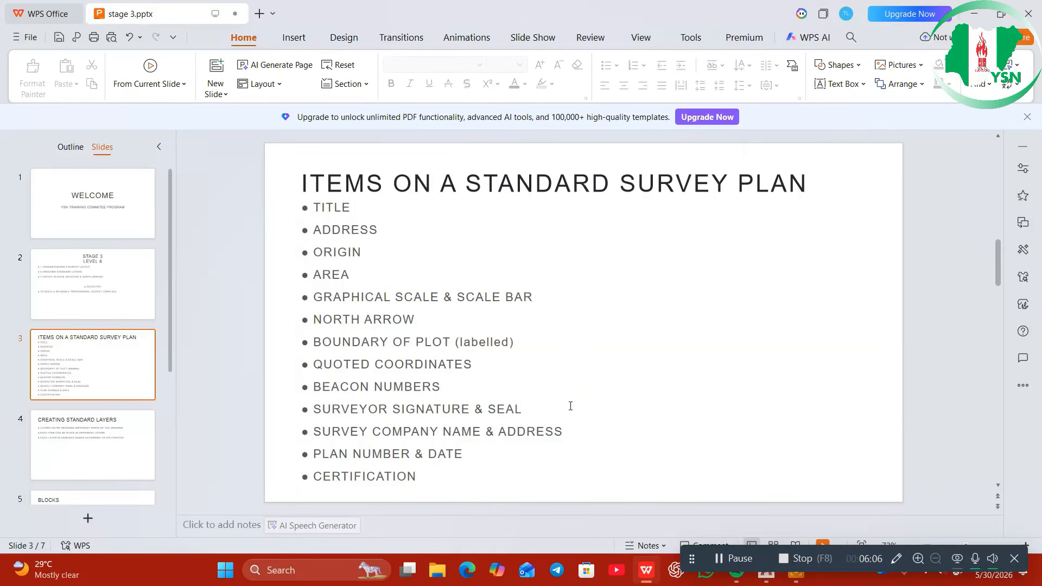
Scroll to the standard-layers slide, then bring 002.dwg back to the front
{"action": "scroll", "coordinate": [555, 380], "scroll_direction": "up", "scroll_amount": 1}
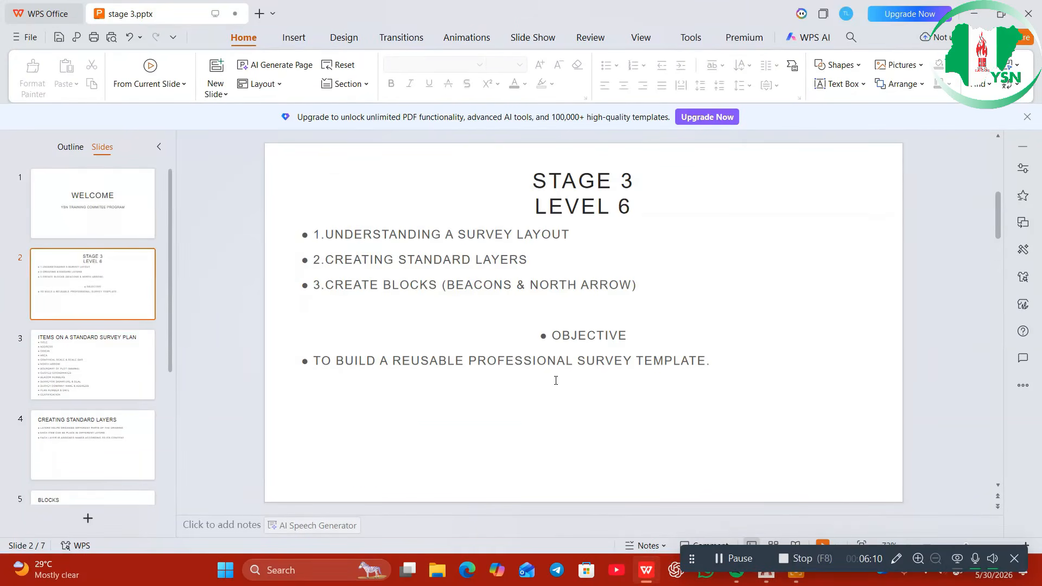
{"action": "scroll", "coordinate": [556, 380], "scroll_direction": "down", "scroll_amount": 1}
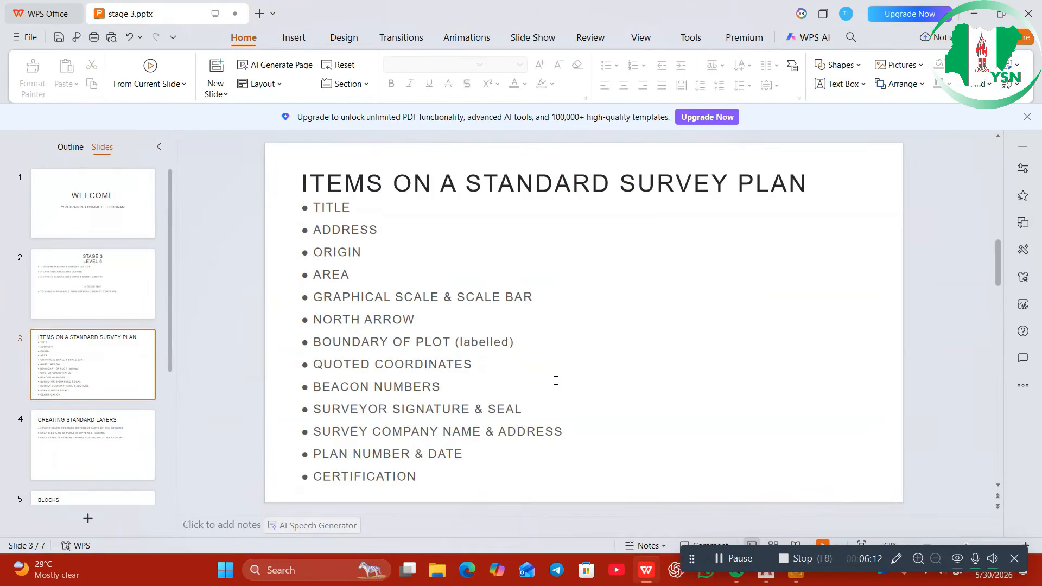
{"action": "scroll", "coordinate": [556, 381], "scroll_direction": "down", "scroll_amount": 1}
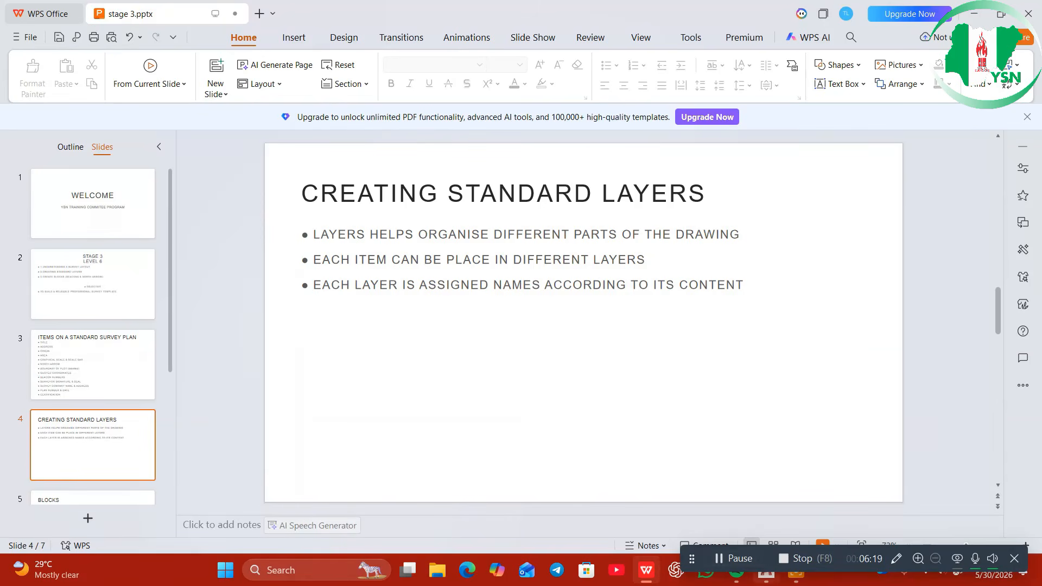
{"action": "mouse_move", "coordinate": [766, 571]}
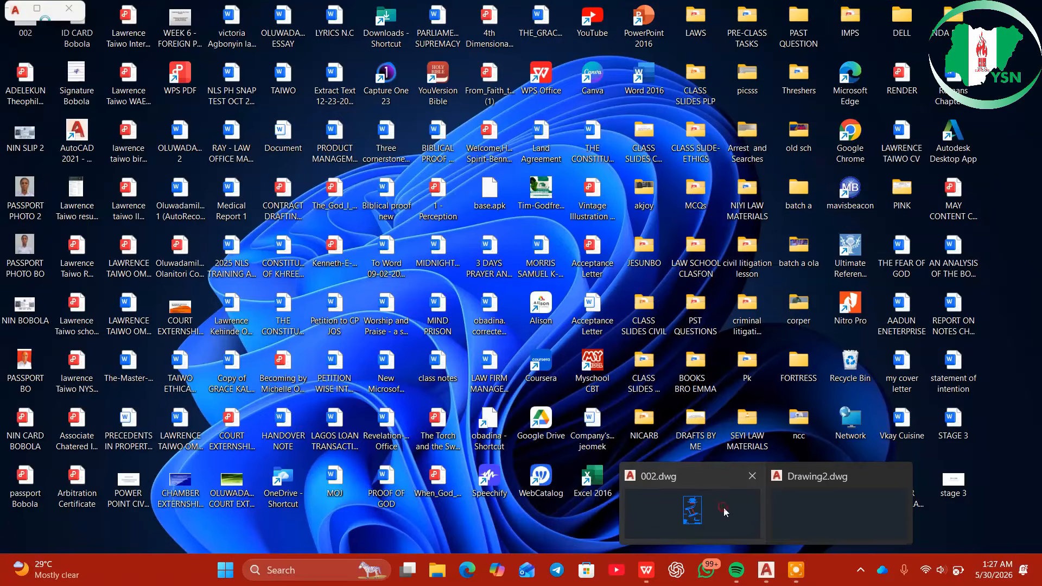
{"action": "left_click", "coordinate": [724, 507]}
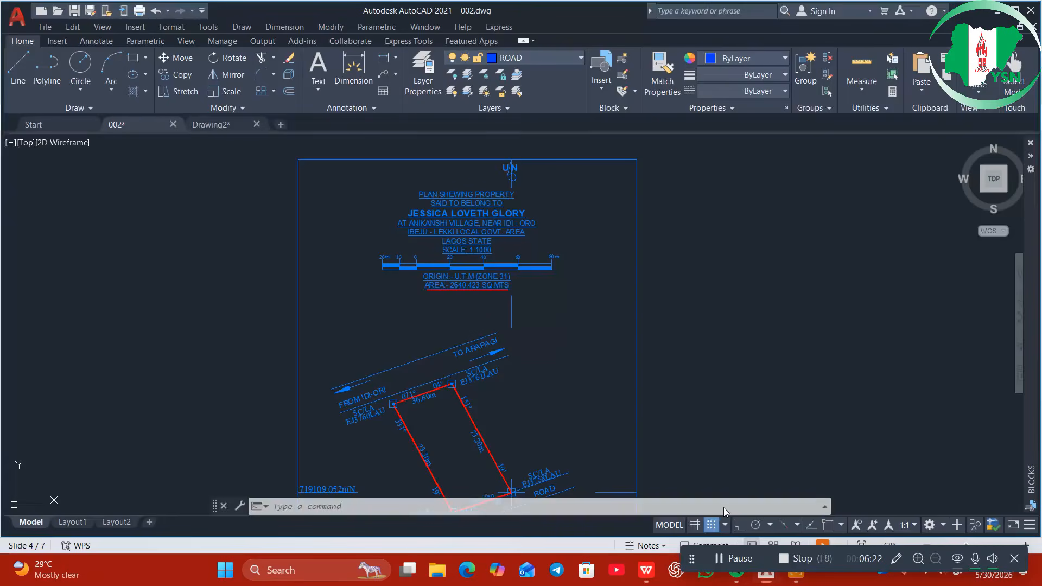
{"action": "left_click", "coordinate": [569, 56]}
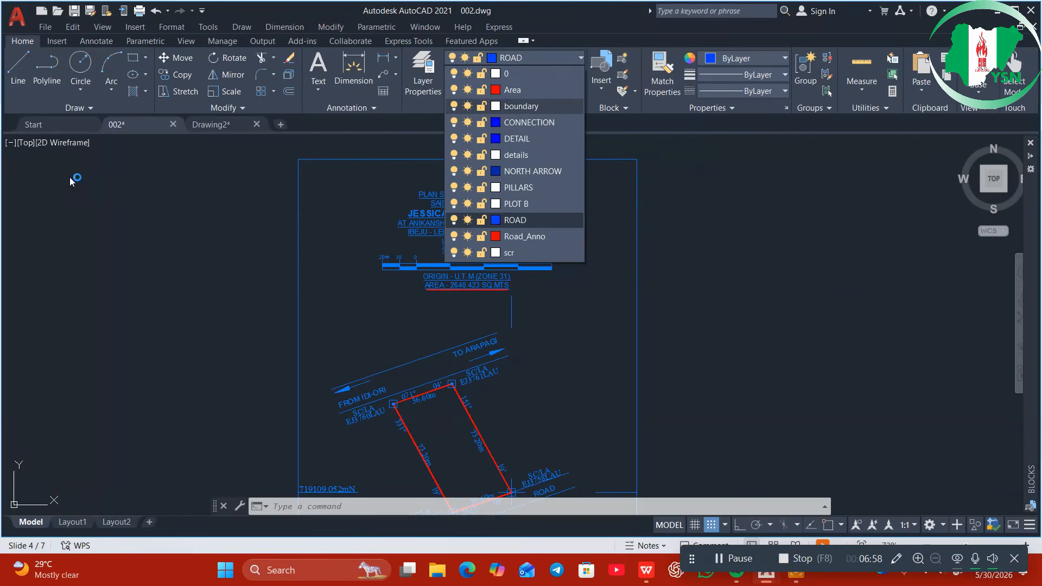
{"action": "left_click", "coordinate": [217, 126]}
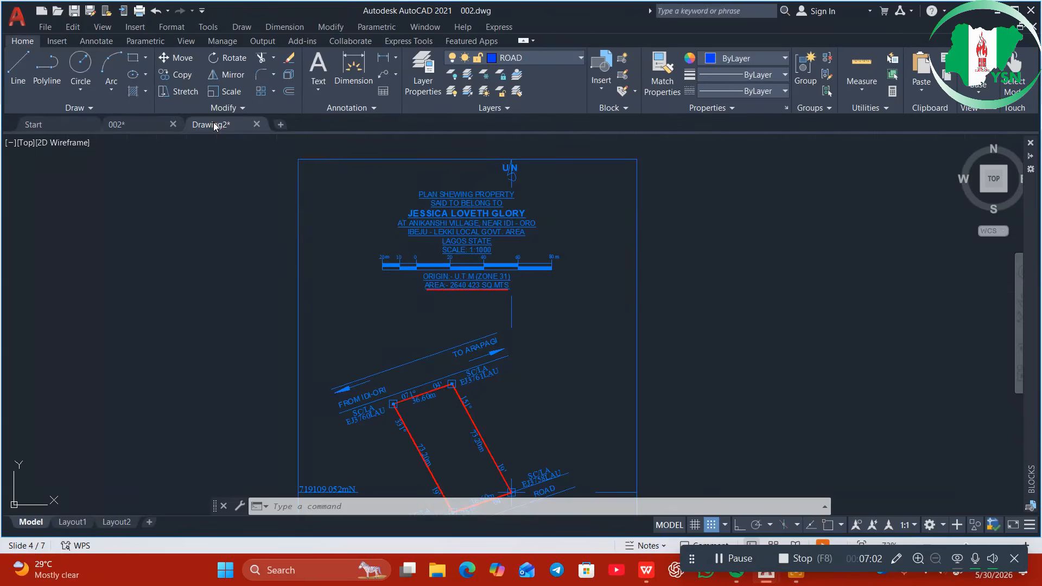
{"action": "scroll", "coordinate": [340, 213], "scroll_direction": "up", "scroll_amount": 3}
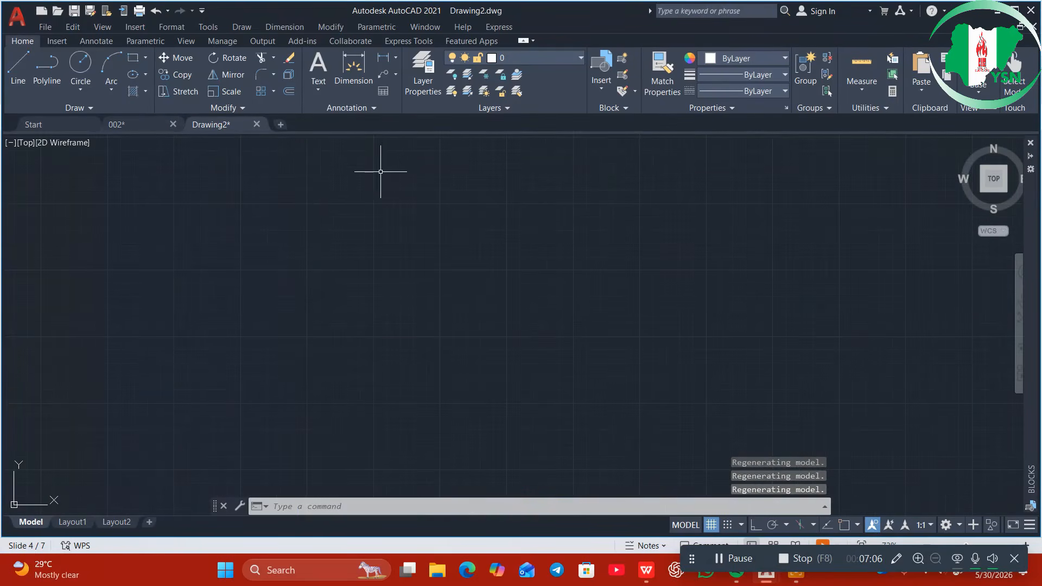
{"action": "left_click", "coordinate": [571, 56]}
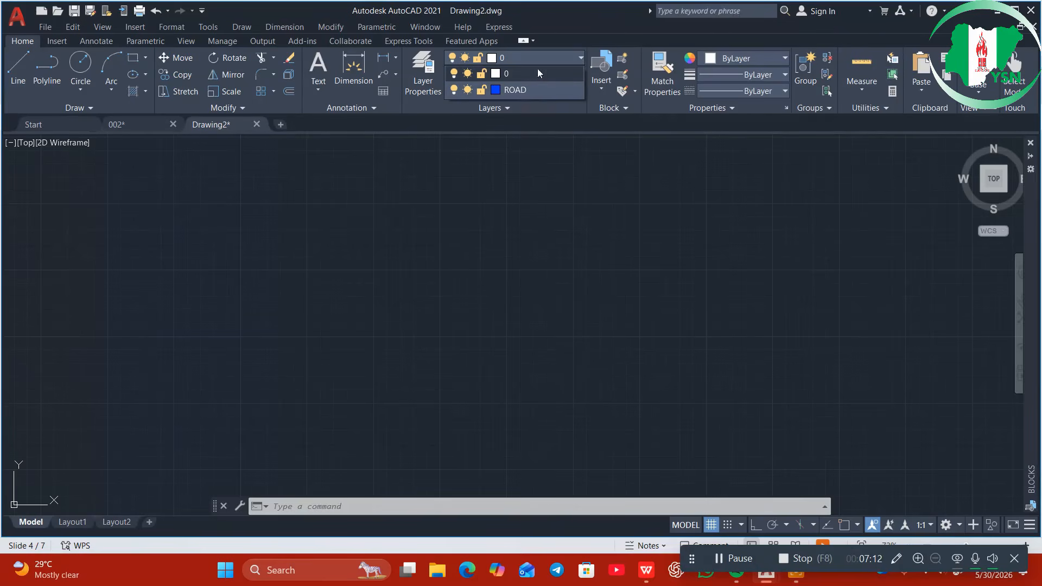
{"action": "left_click", "coordinate": [277, 126]}
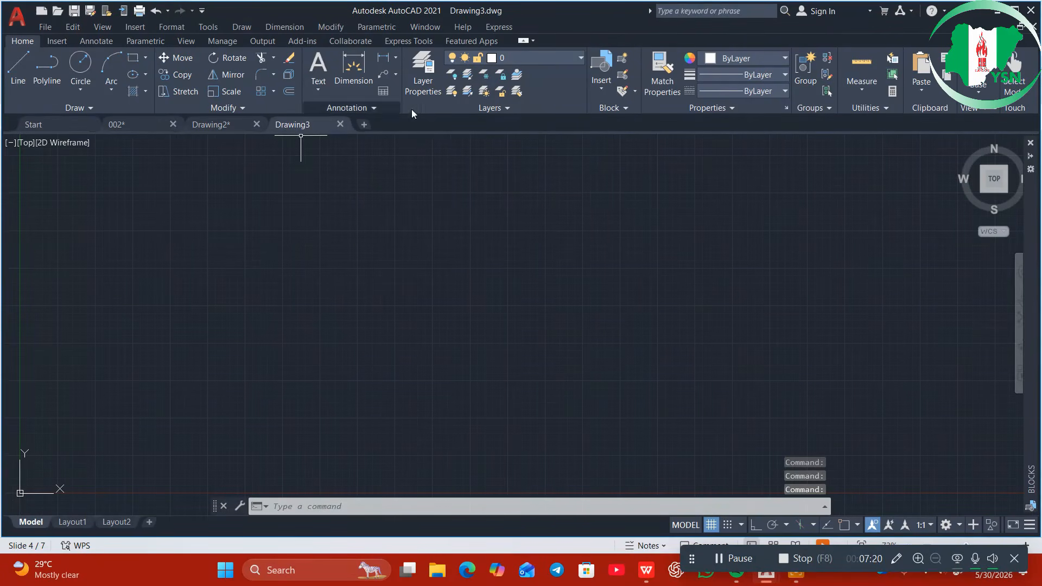
{"action": "left_click", "coordinate": [504, 57]}
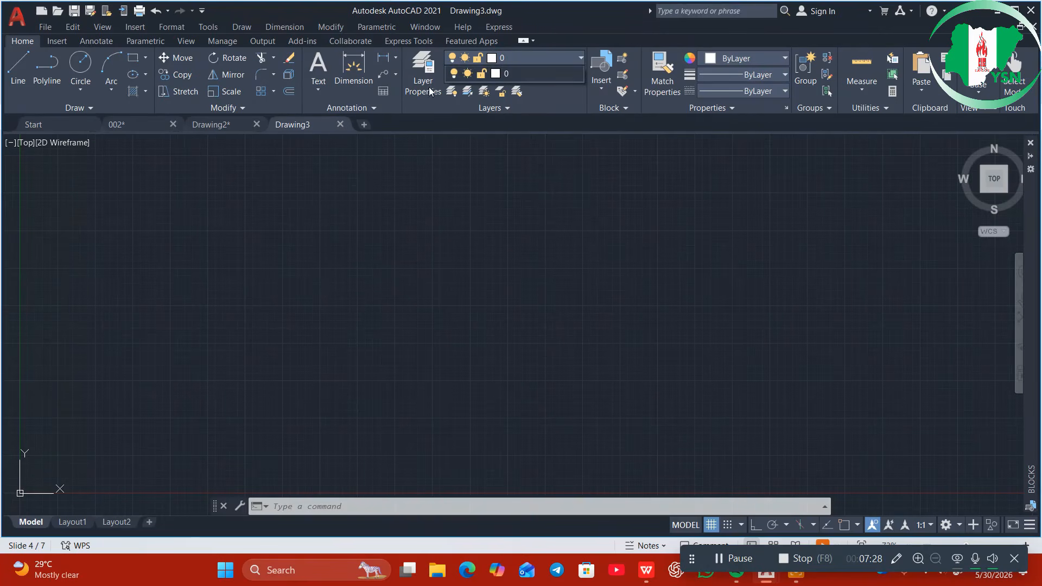
{"action": "right_click", "coordinate": [454, 230]}
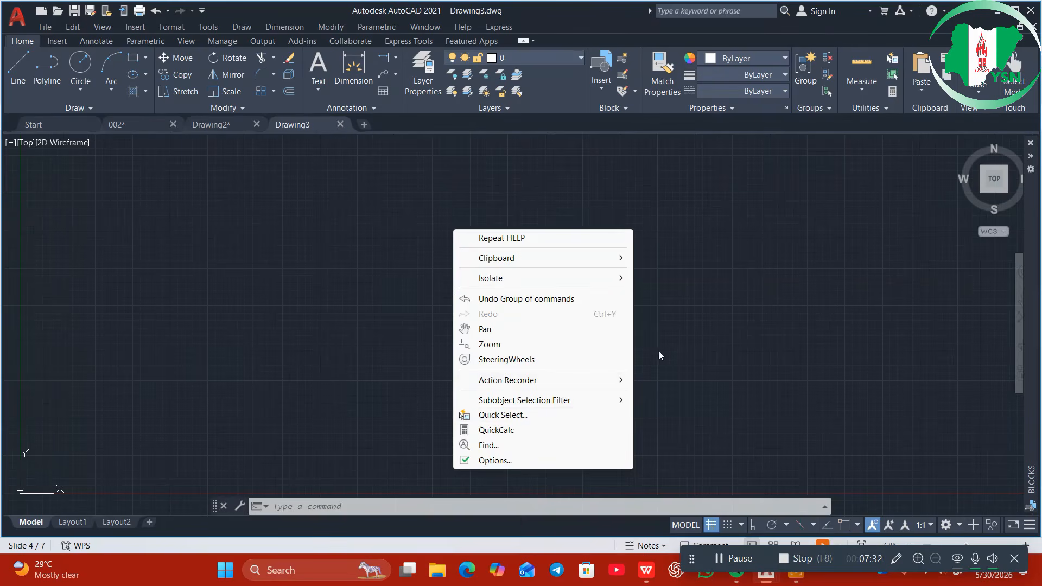
{"action": "left_click", "coordinate": [677, 314]}
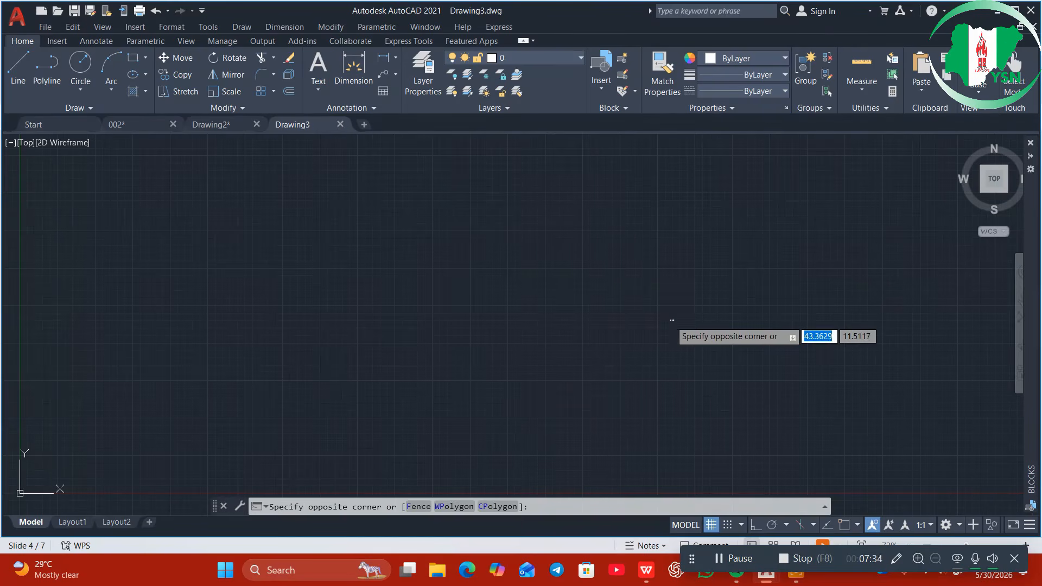
{"action": "left_click", "coordinate": [132, 548]}
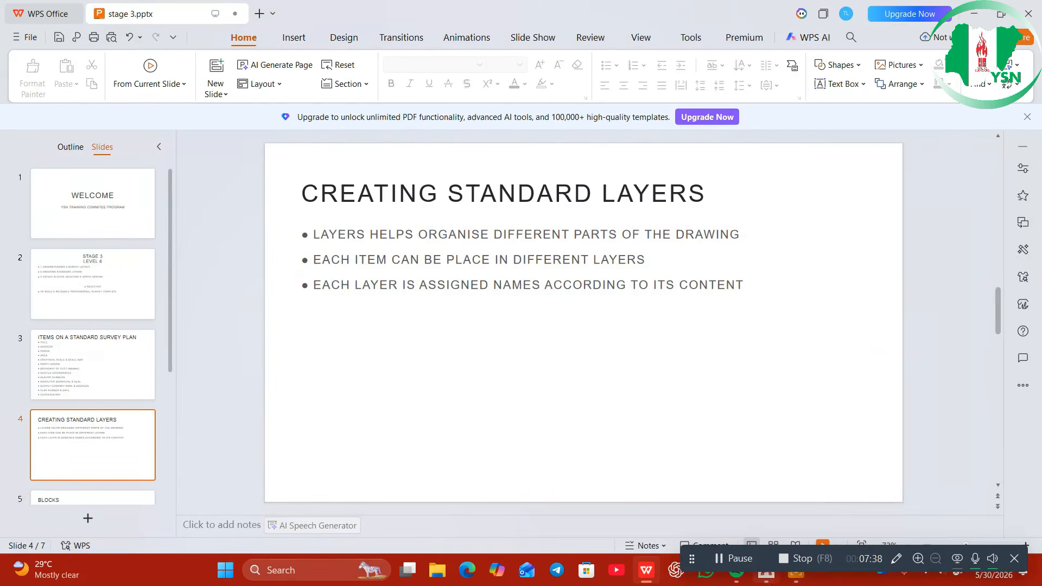
{"action": "mouse_move", "coordinate": [766, 573]}
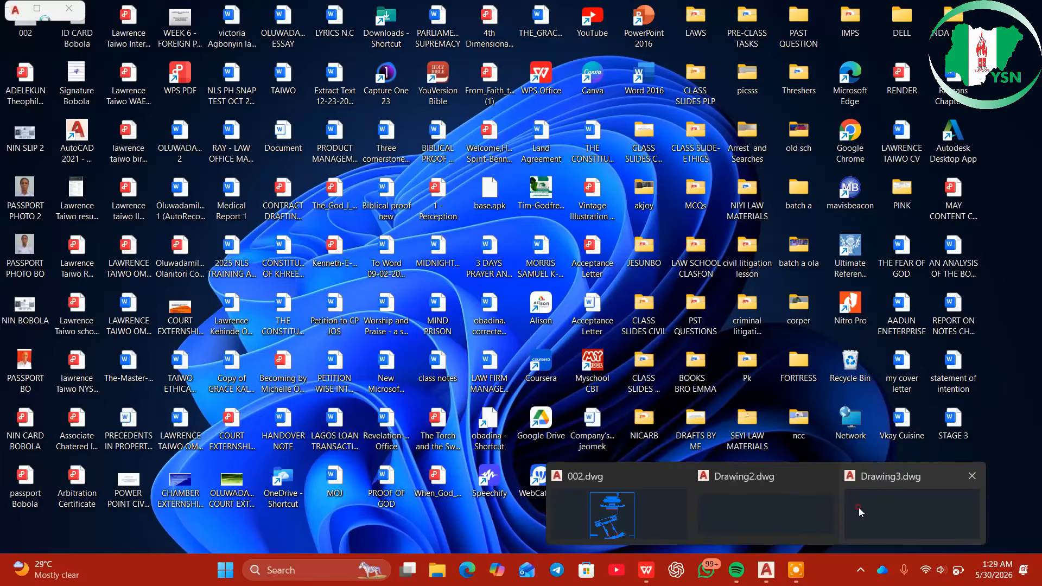
{"action": "left_click", "coordinate": [858, 507]}
{"action": "left_click", "coordinate": [673, 319]}
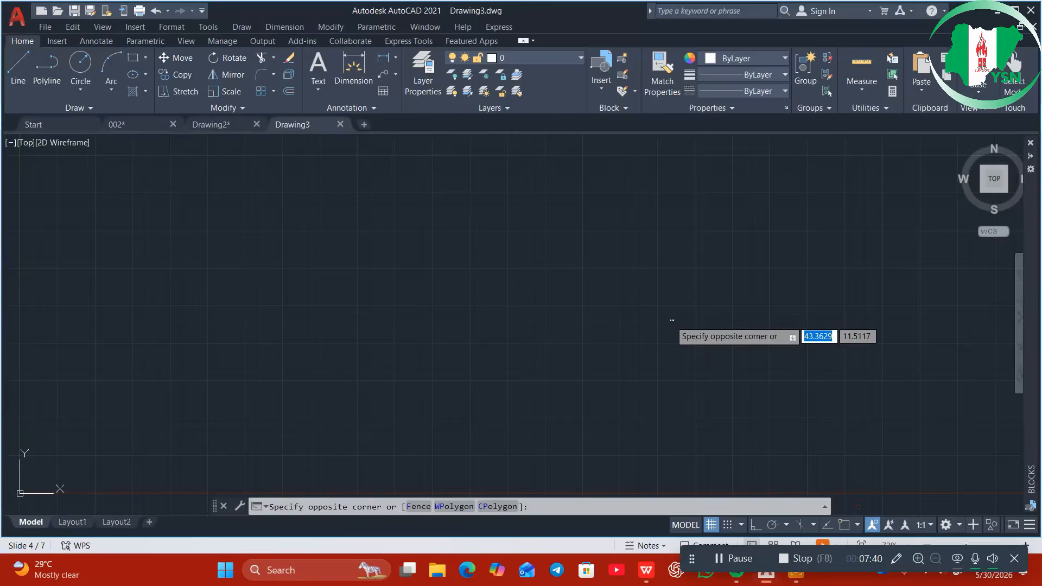
{"action": "left_click", "coordinate": [568, 346]}
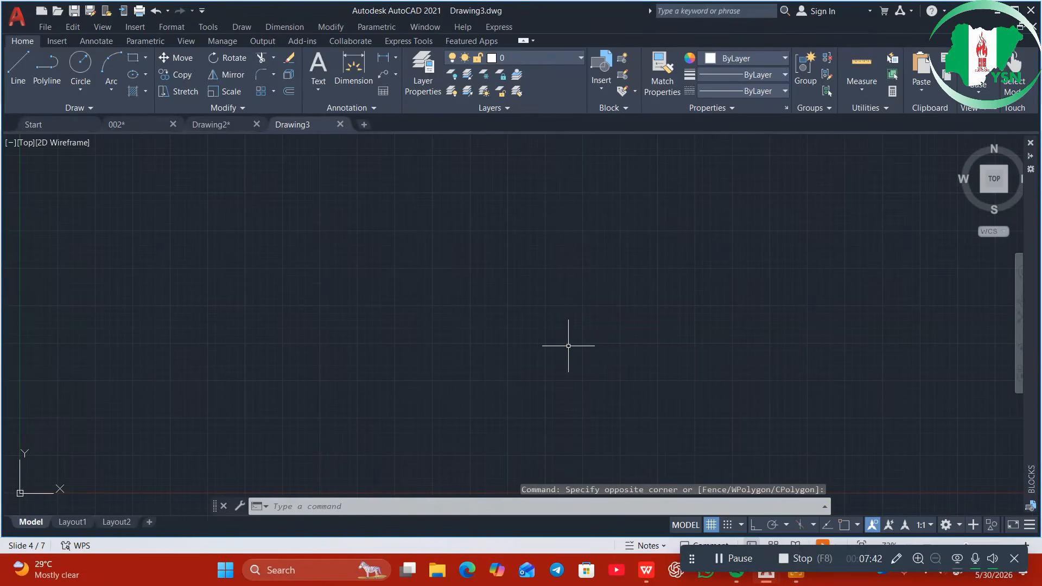
{"action": "type", "text": "UNITS"}
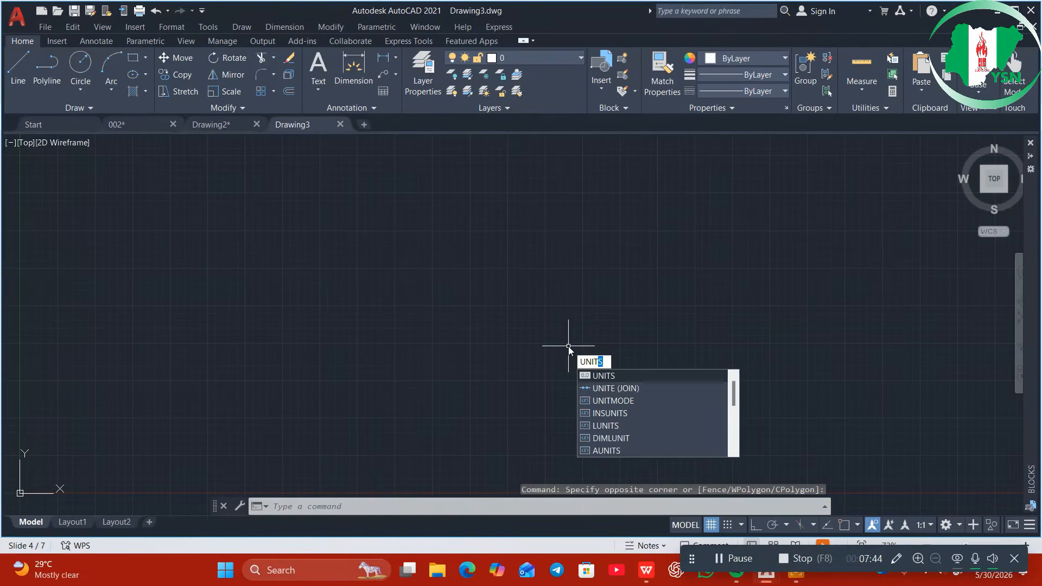
Set length precision 0.000 and clockwise Deg/Min/Sec angles with 0d00'00" precision
{"action": "left_click", "coordinate": [622, 377]}
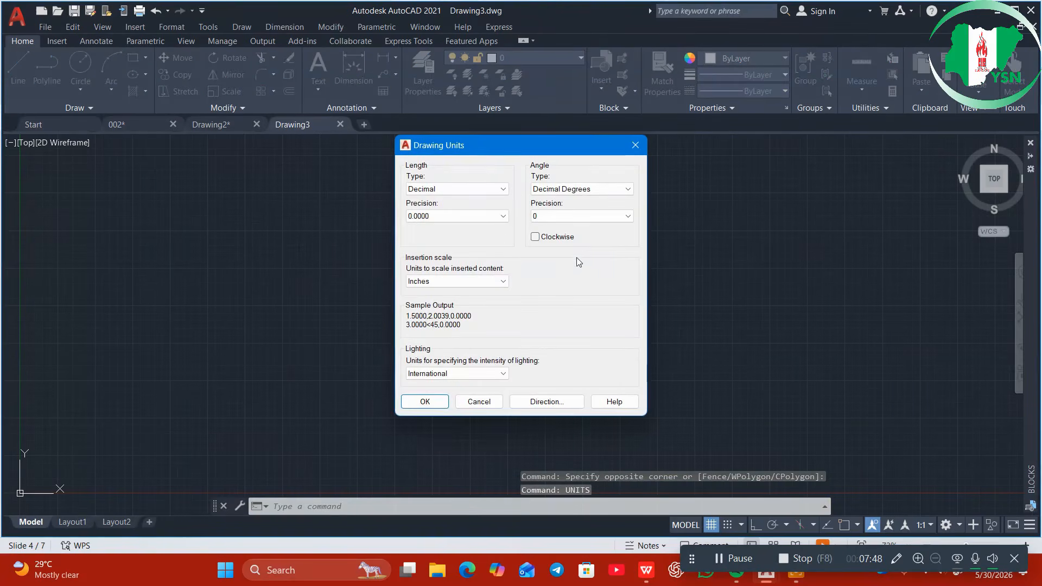
{"action": "left_click", "coordinate": [491, 217]}
{"action": "left_click", "coordinate": [468, 254]}
{"action": "left_click", "coordinate": [621, 188]}
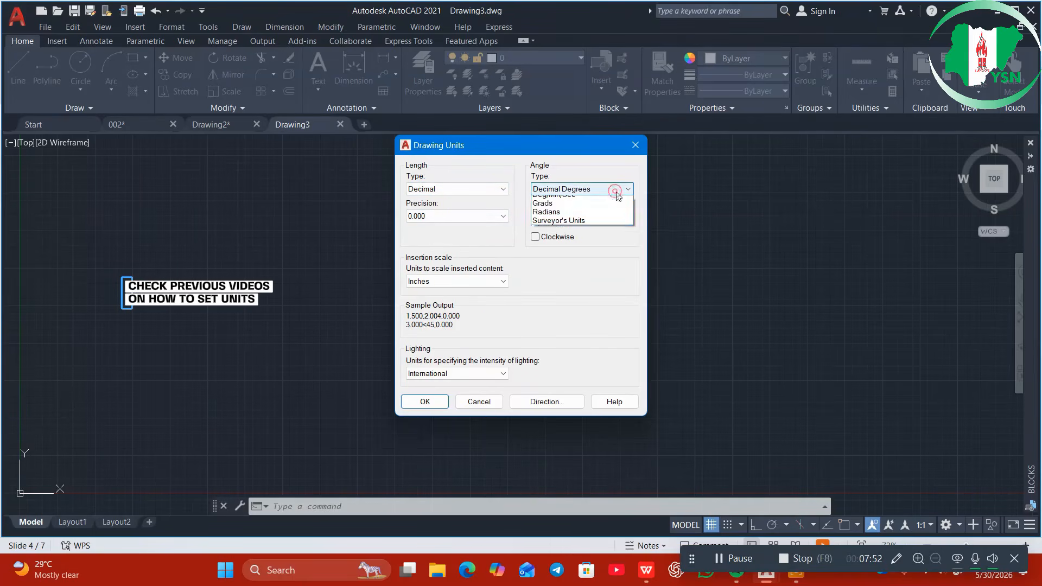
{"action": "left_click", "coordinate": [564, 209]}
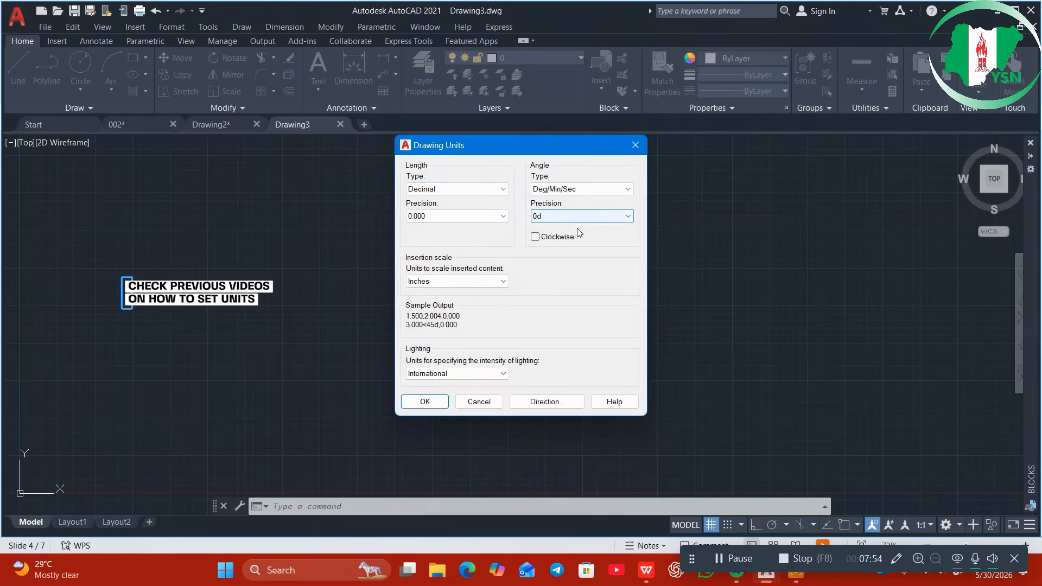
{"action": "left_click", "coordinate": [536, 238]}
{"action": "left_click", "coordinate": [624, 216]}
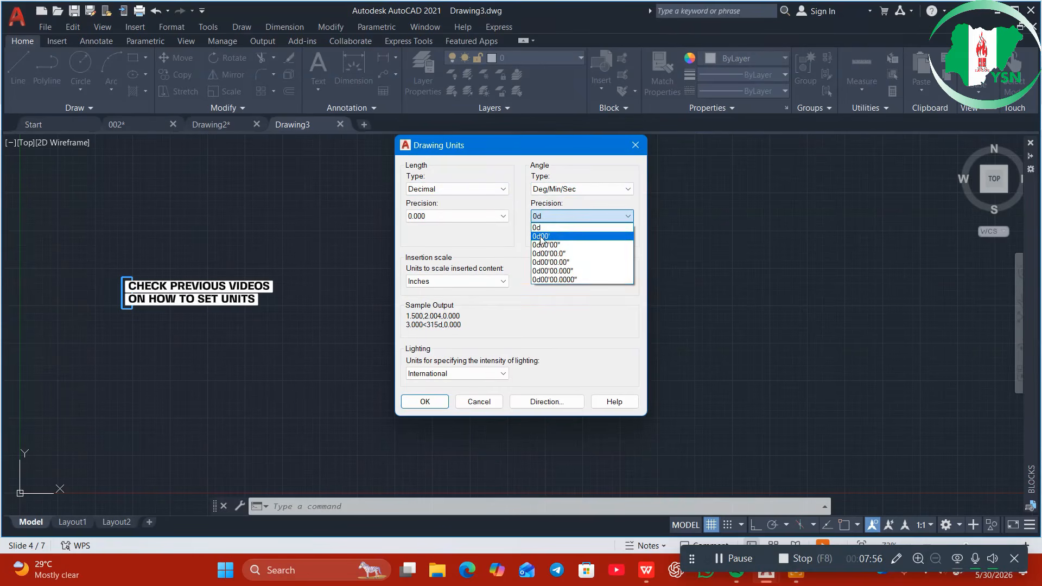
{"action": "left_click", "coordinate": [560, 243]}
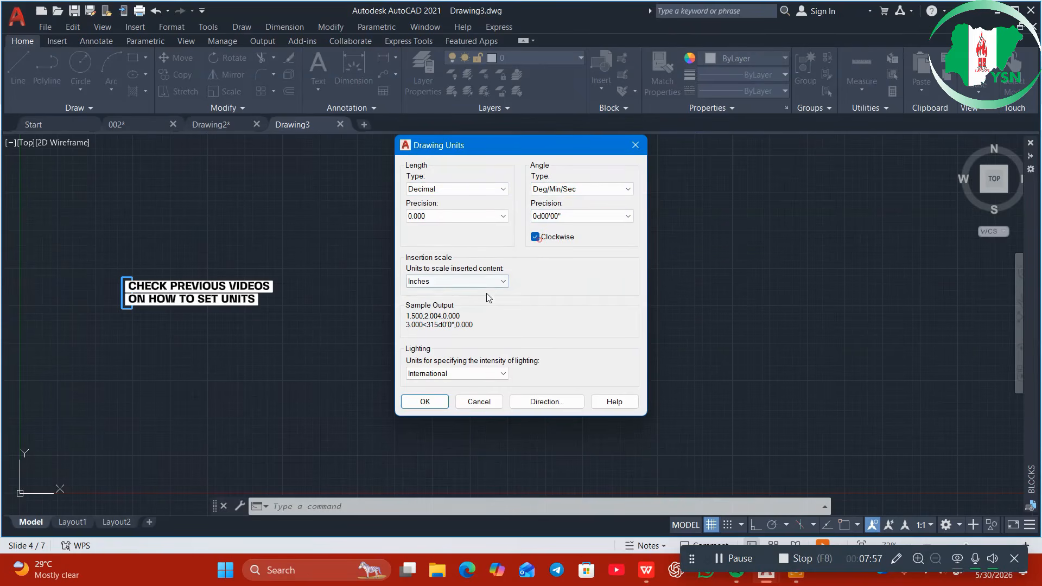
Set the insertion scale to Meters and North as the base angle, then apply the units
{"action": "left_click", "coordinate": [456, 282]}
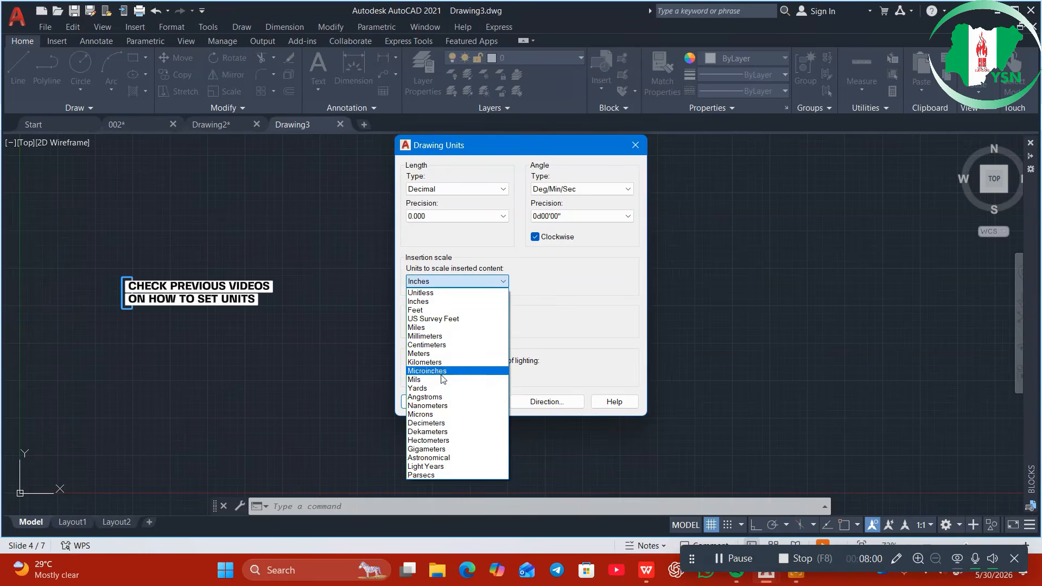
{"action": "left_click", "coordinate": [439, 354]}
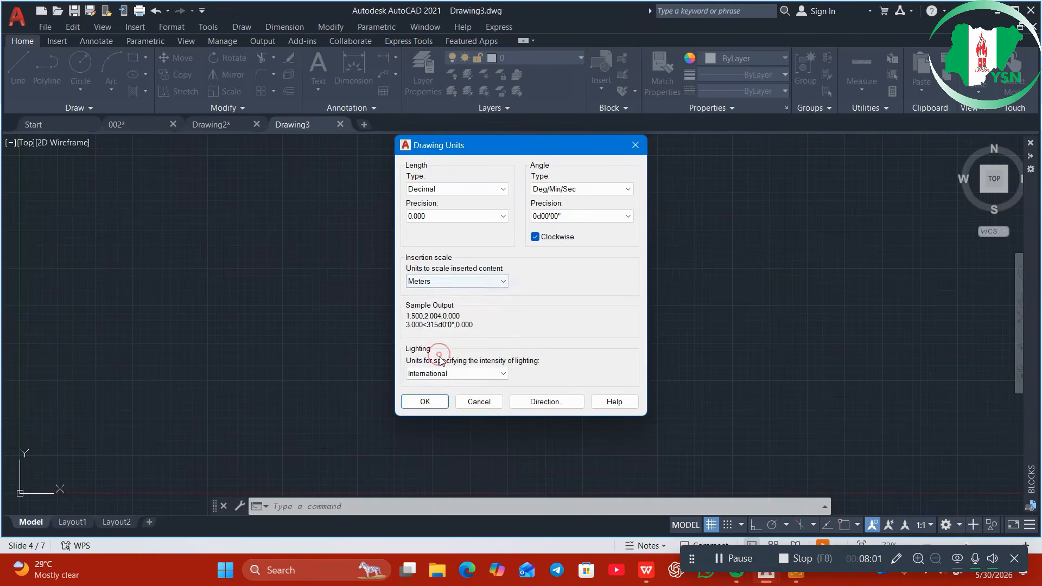
{"action": "left_click", "coordinate": [544, 402]}
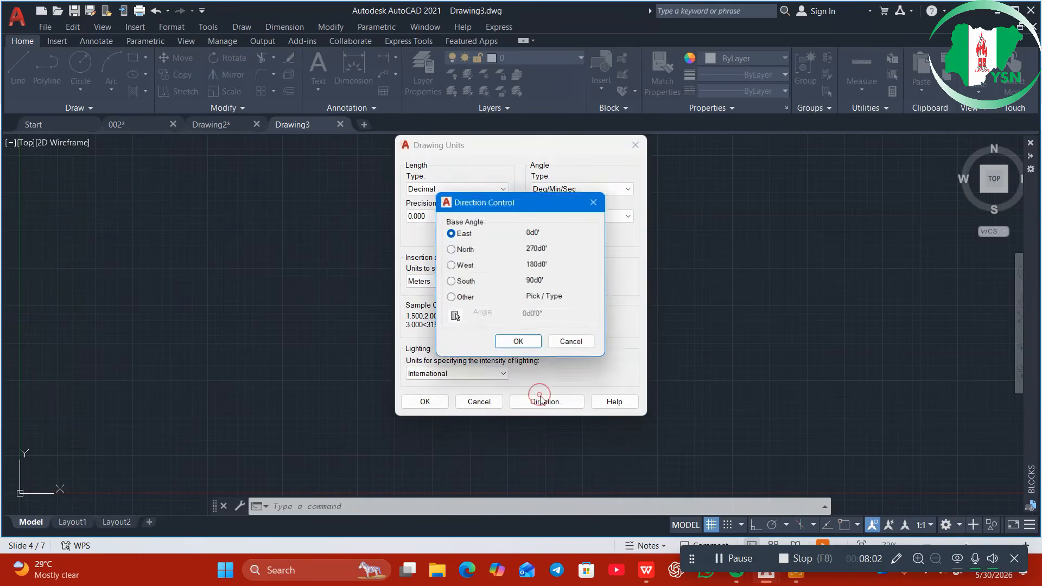
{"action": "left_click", "coordinate": [451, 249]}
{"action": "left_click", "coordinate": [515, 344]}
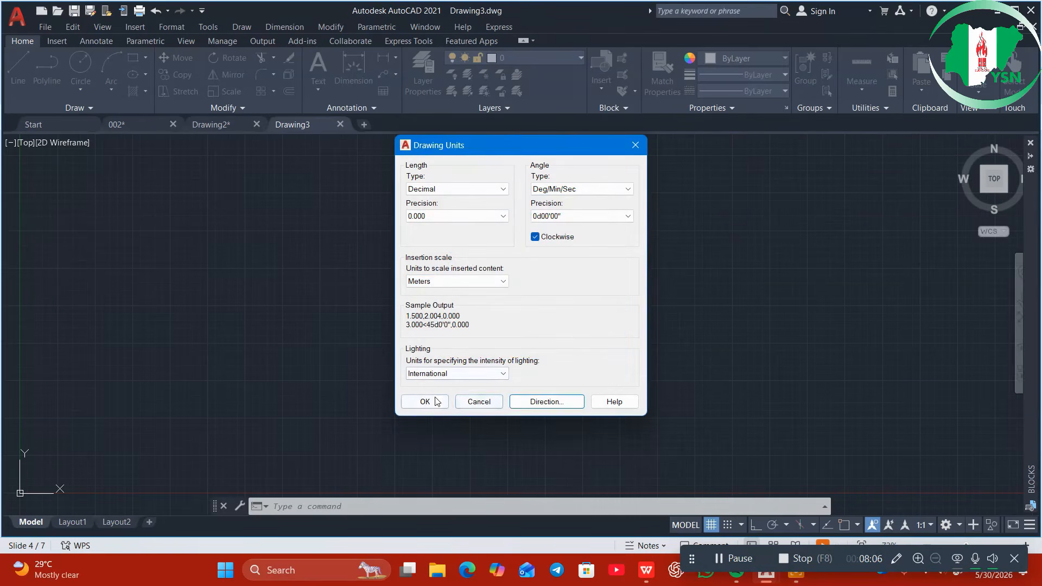
{"action": "left_click", "coordinate": [425, 401]}
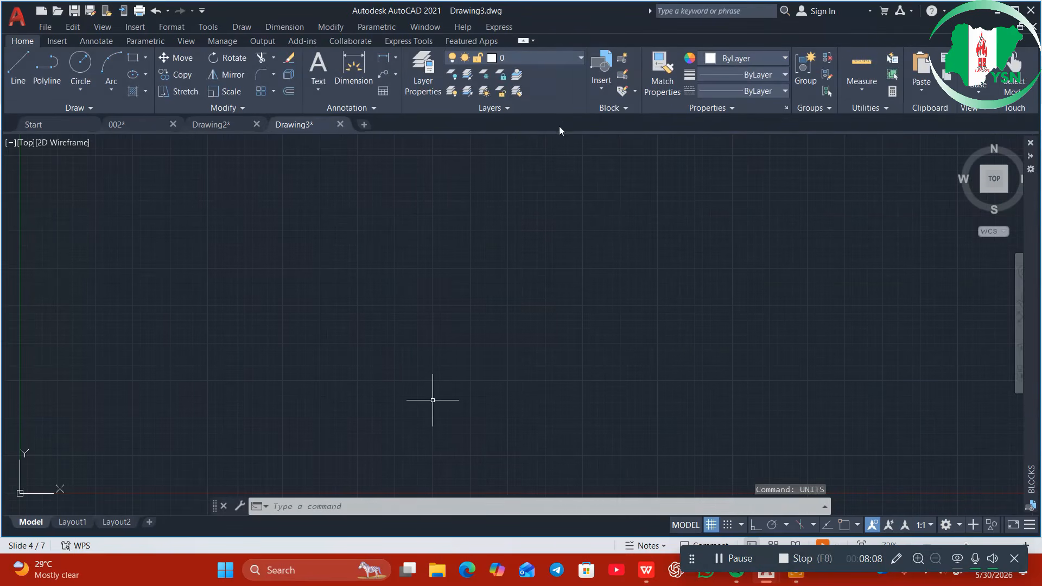
{"action": "left_click", "coordinate": [422, 73]}
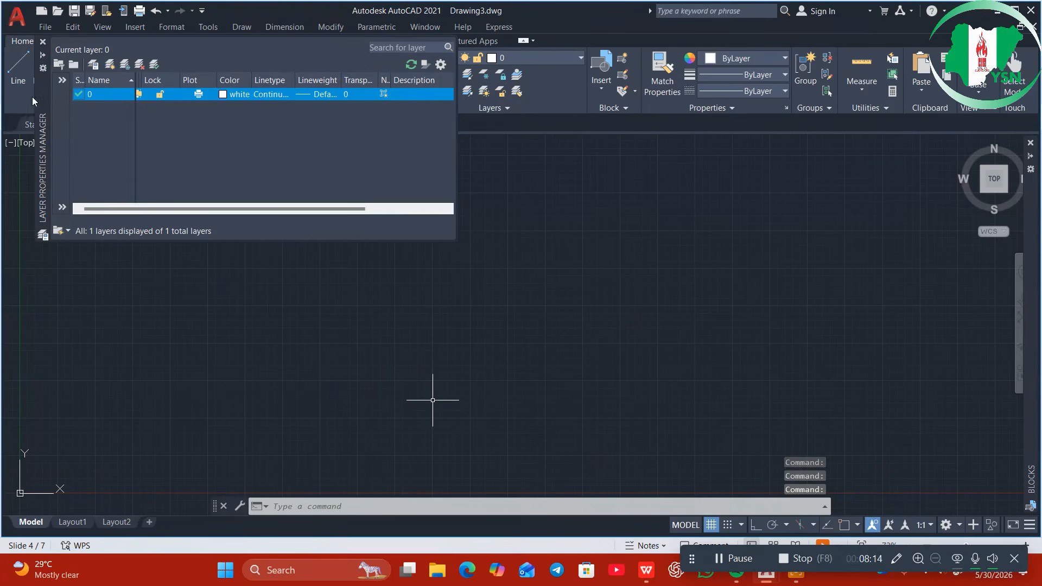
Create a new layer named PLOT
{"action": "right_click", "coordinate": [115, 140]}
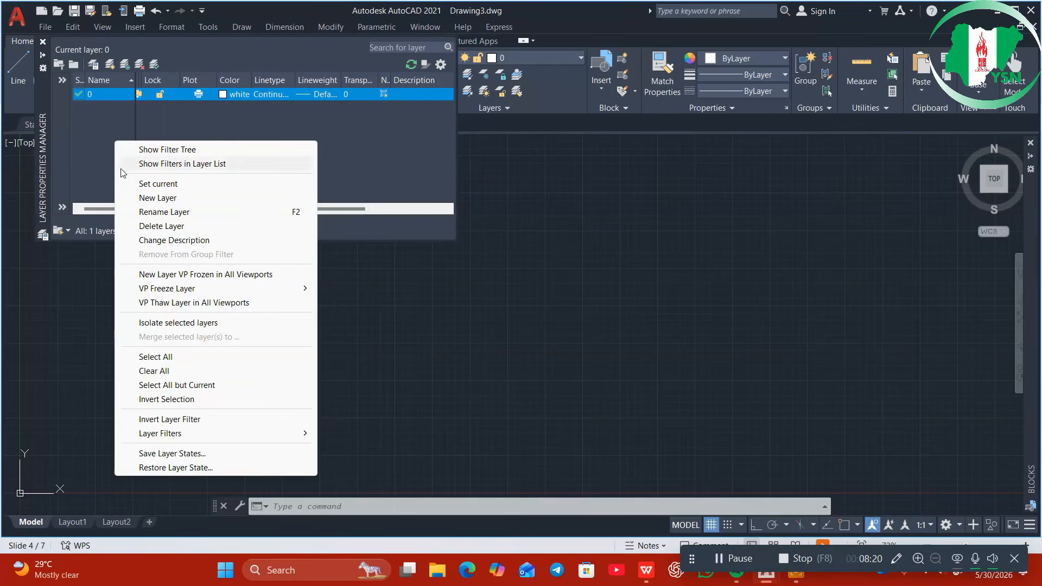
{"action": "left_click", "coordinate": [145, 199]}
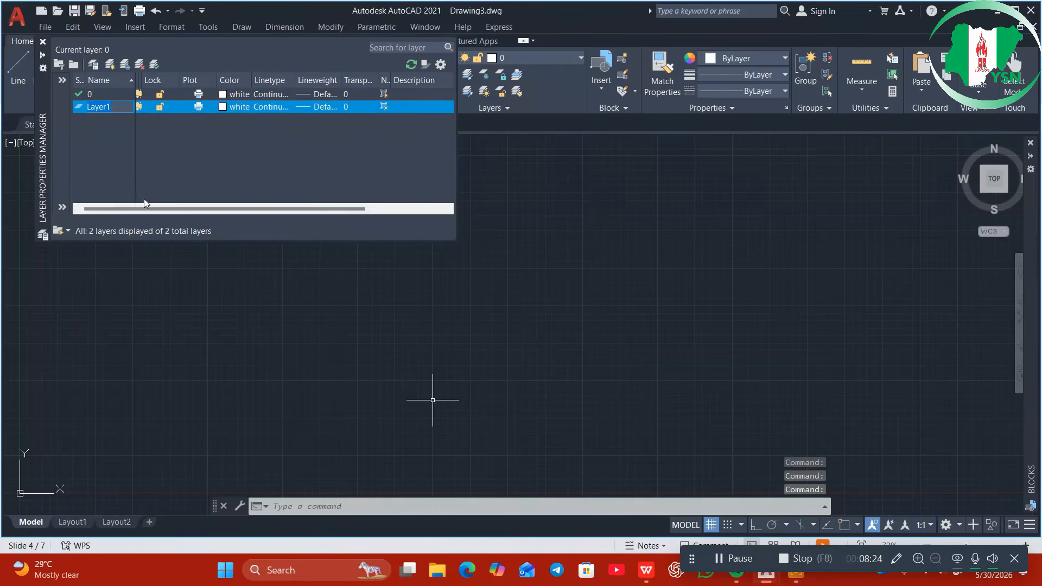
{"action": "key", "text": "BackSpace"}
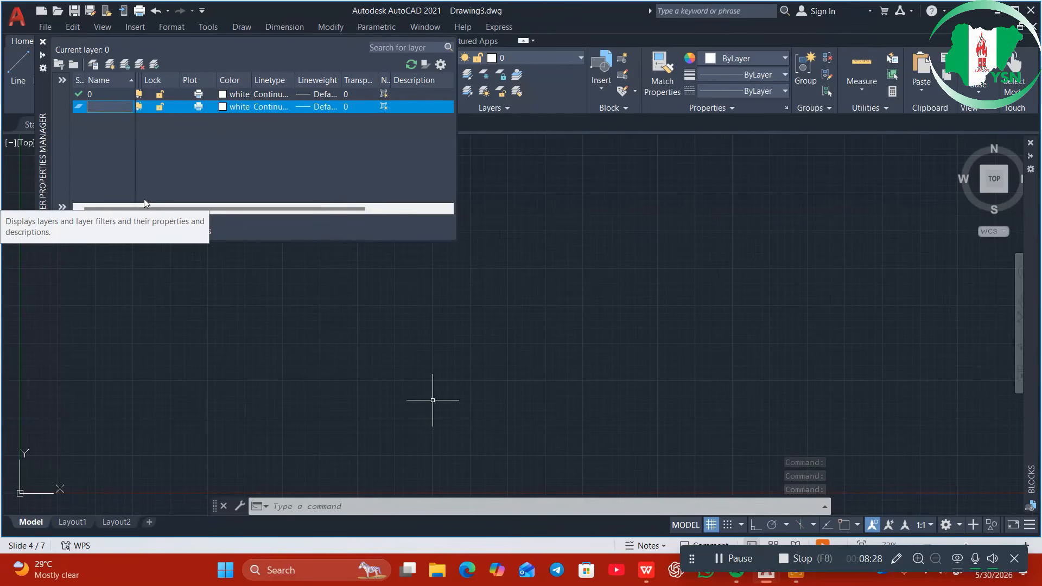
{"action": "type", "text": "PLOT"}
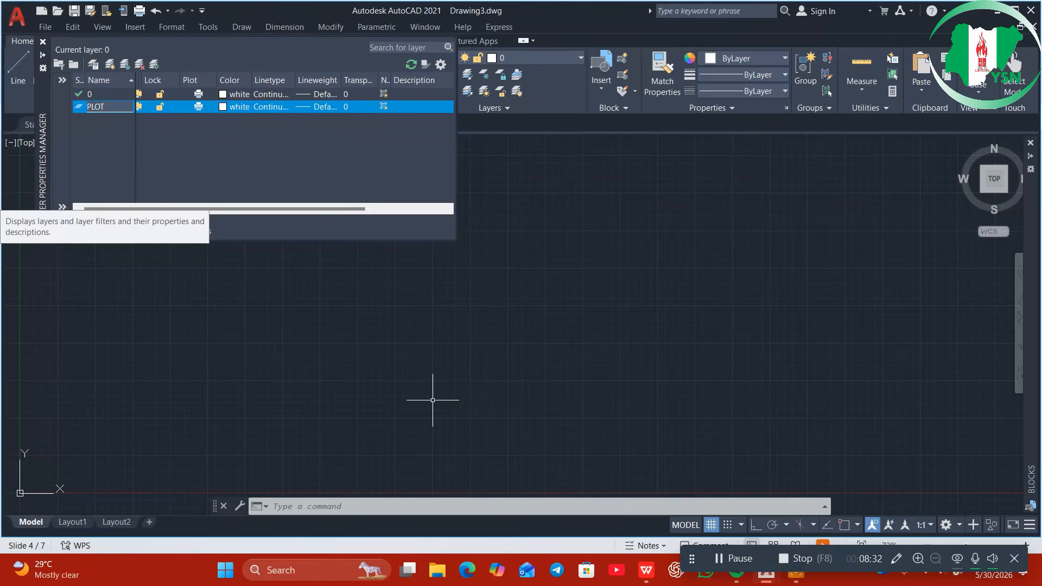
Give the PLOT layer the red colour, index 10
{"action": "left_click", "coordinate": [222, 107]}
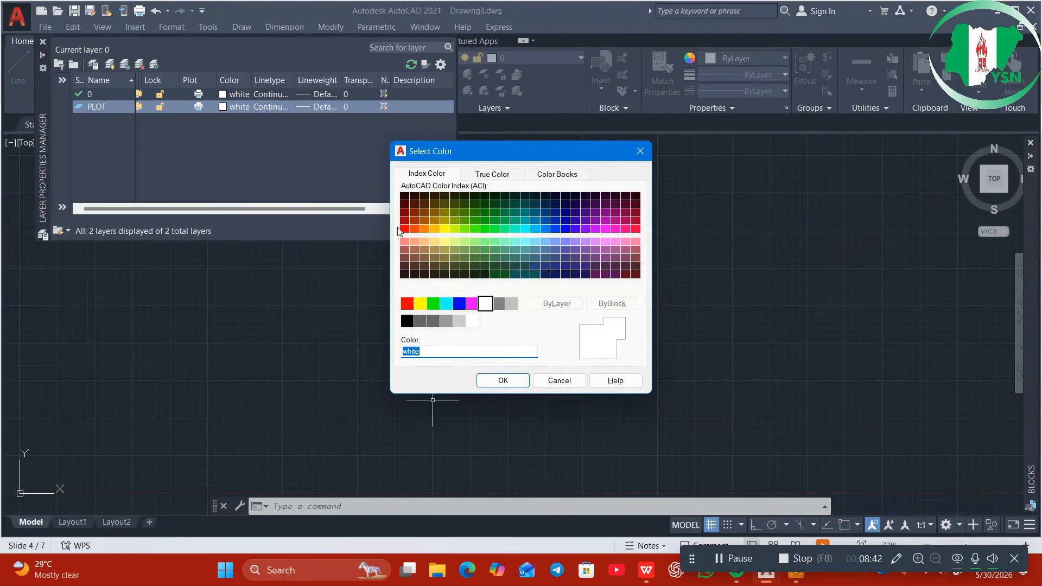
{"action": "left_click", "coordinate": [405, 232]}
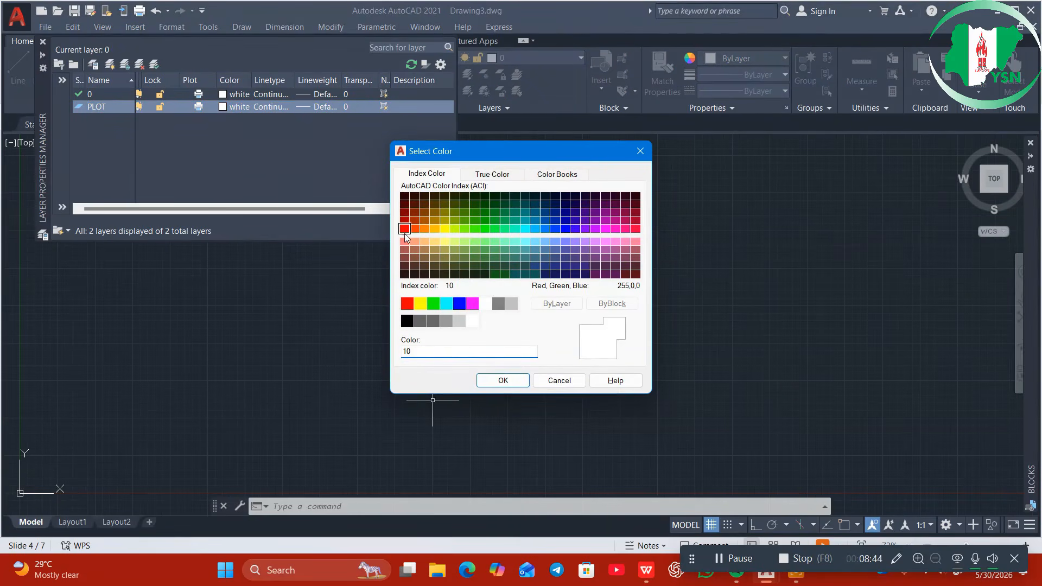
{"action": "left_click", "coordinate": [496, 381]}
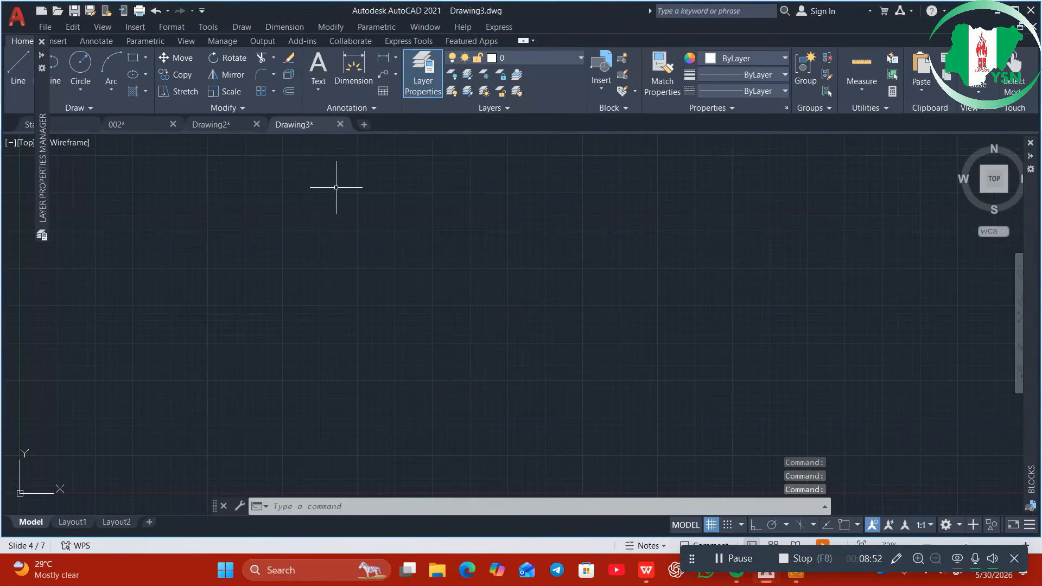
{"action": "left_click", "coordinate": [214, 126]}
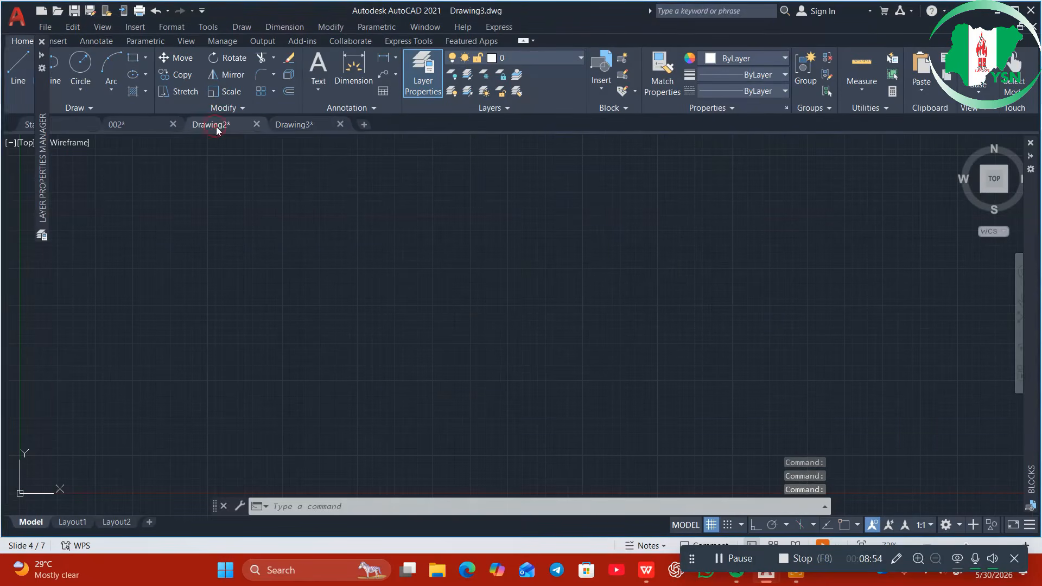
Discard Drawing2 without saving, look over the whole 002 survey plan sheet, then bring Drawing3 back
{"action": "left_click", "coordinate": [256, 125]}
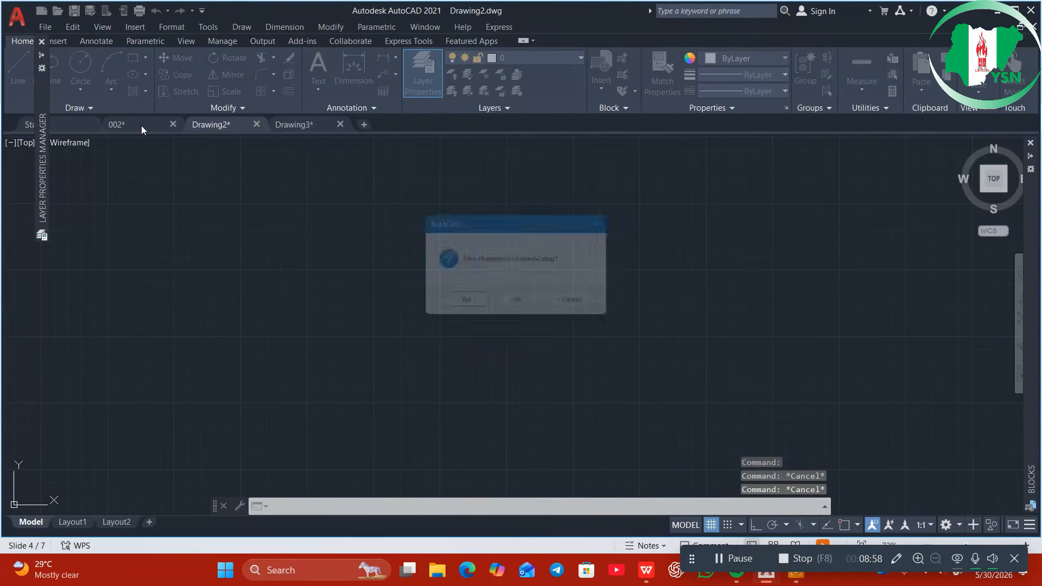
{"action": "left_click", "coordinate": [523, 307]}
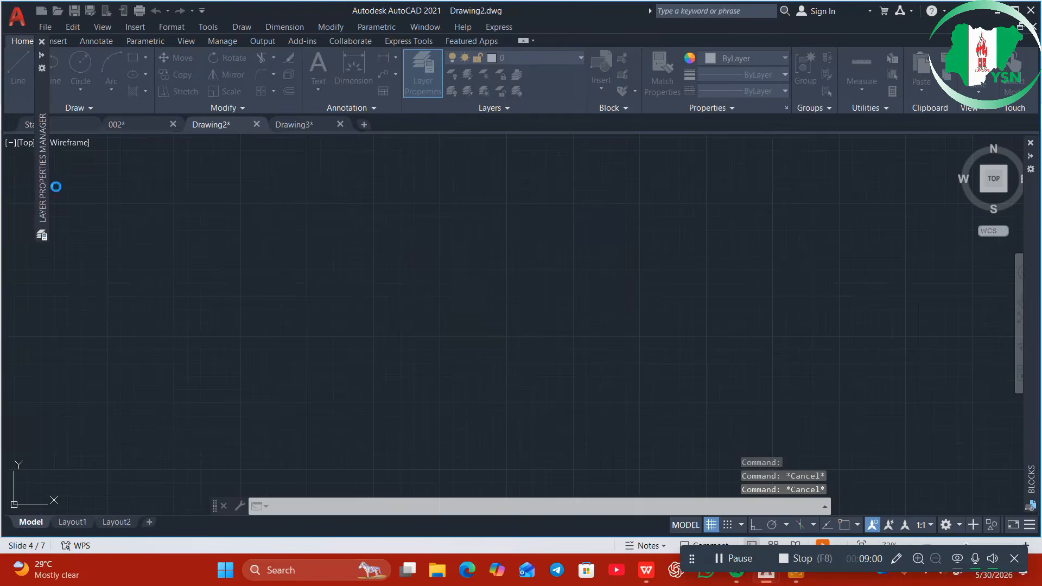
{"action": "left_click", "coordinate": [138, 127]}
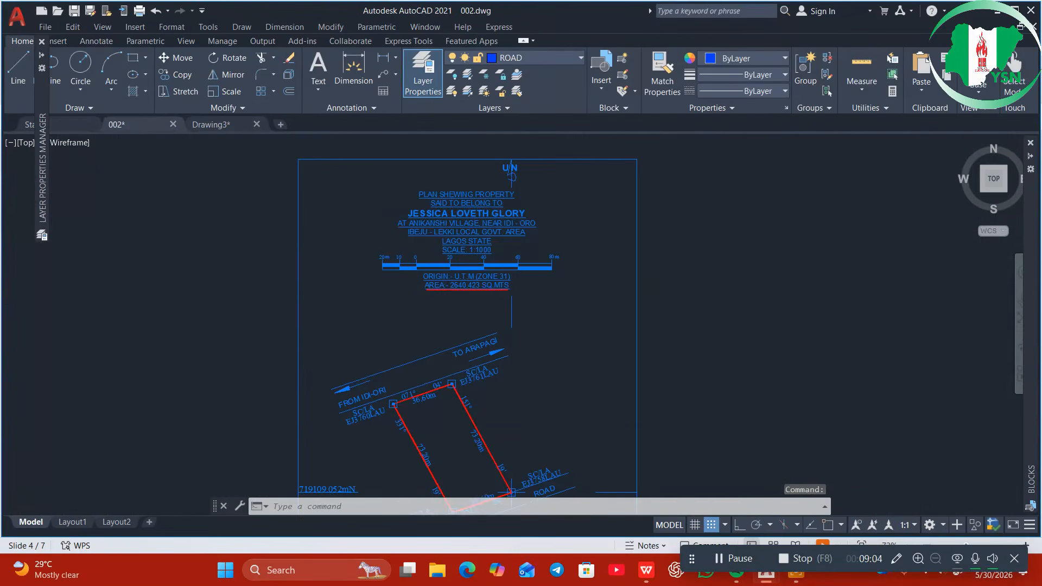
{"action": "scroll", "coordinate": [530, 426], "scroll_direction": "down", "scroll_amount": 2}
{"action": "middle_click_drag", "start_coordinate": [530, 426], "coordinate": [497, 365]}
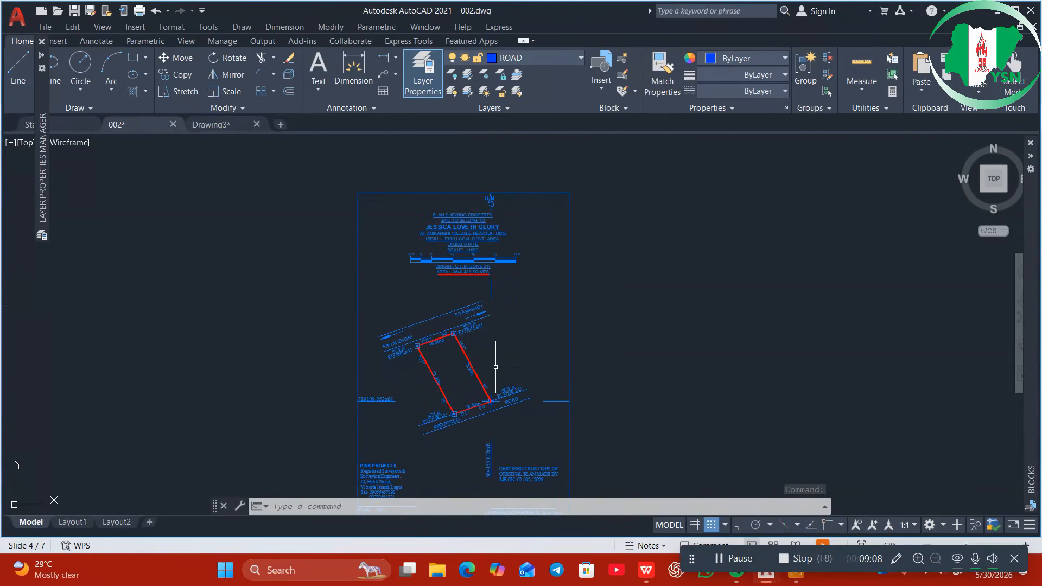
{"action": "left_click", "coordinate": [216, 122]}
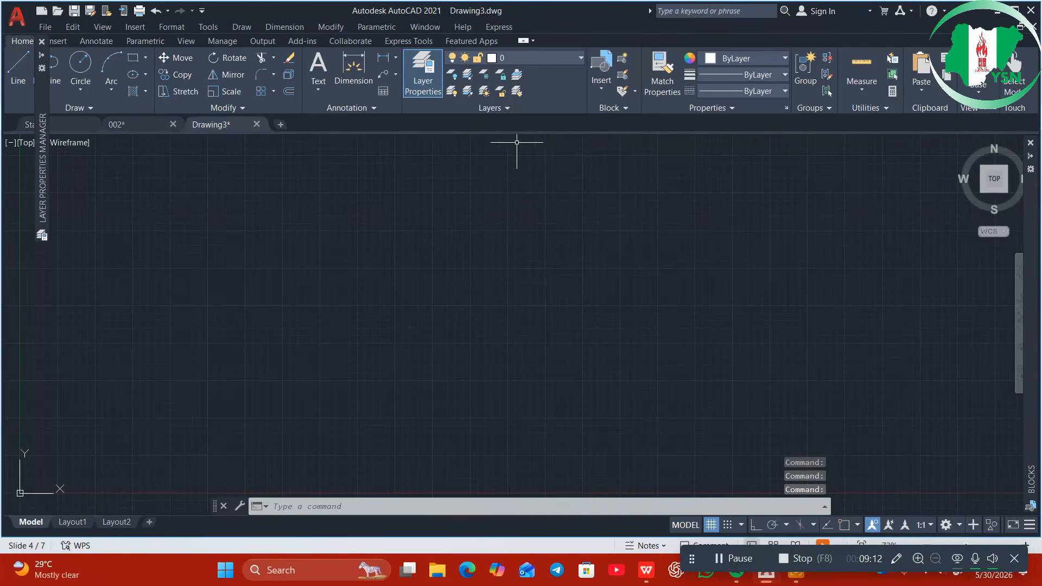
Make the red PLOT layer the current layer
{"action": "left_click", "coordinate": [539, 60]}
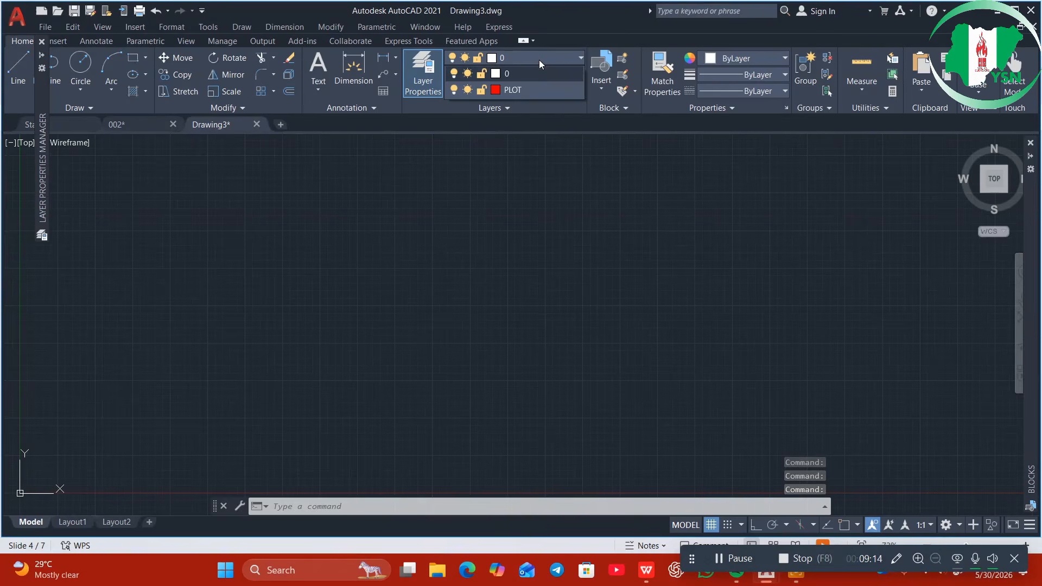
{"action": "left_click", "coordinate": [535, 90]}
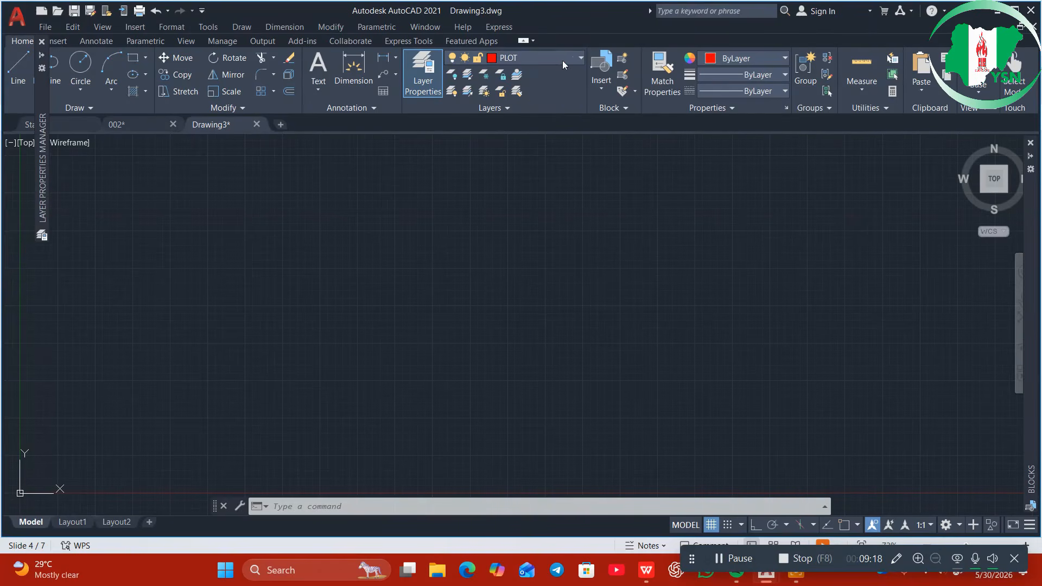
{"action": "left_click", "coordinate": [577, 60]}
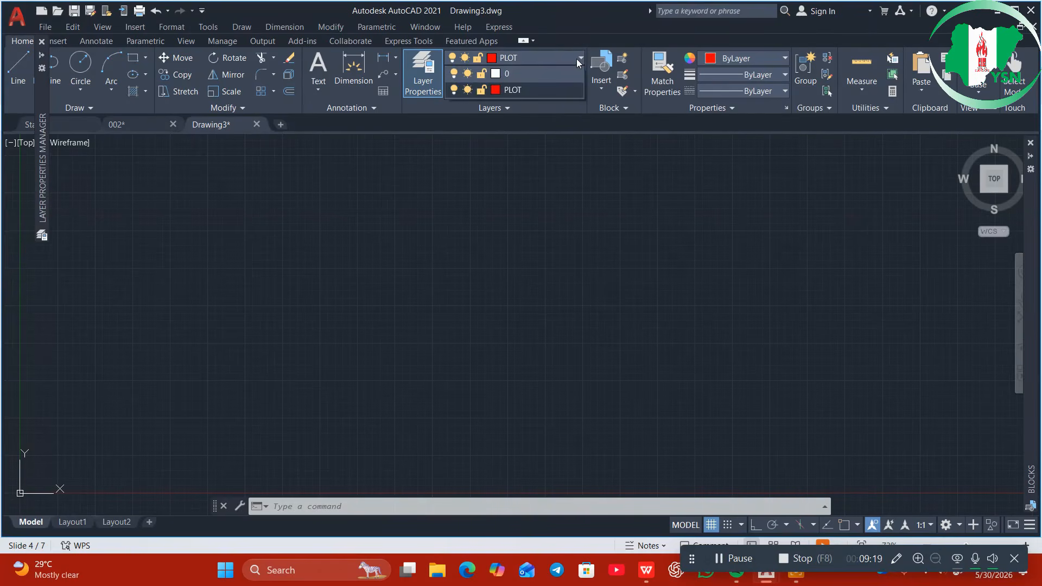
{"action": "left_click", "coordinate": [555, 91]}
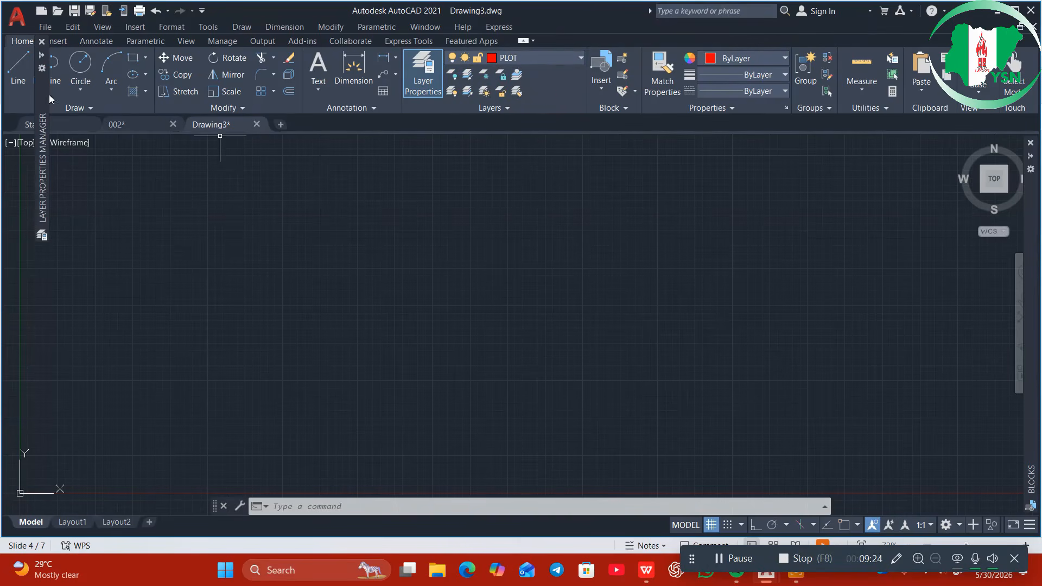
Draw a closed four-corner polyline boundary mid-drawing, snapping back to the starting corner
{"action": "left_click", "coordinate": [57, 80]}
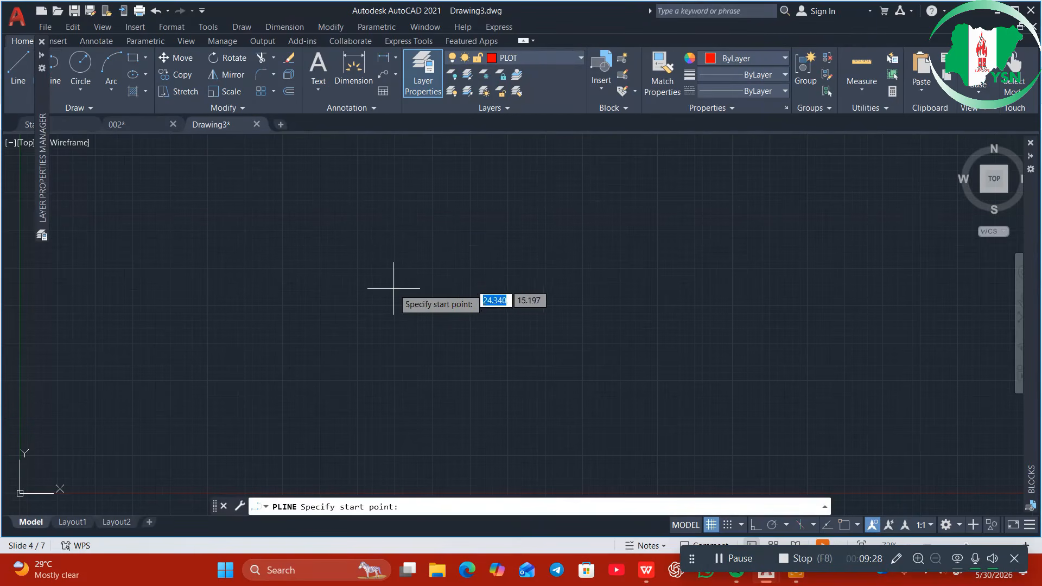
{"action": "left_click", "coordinate": [389, 246]}
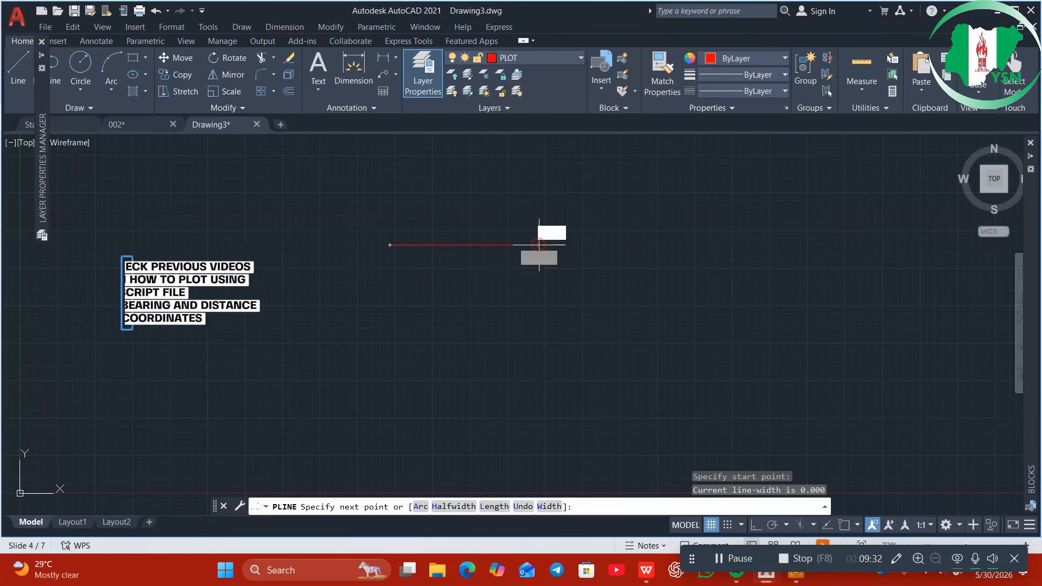
{"action": "left_click", "coordinate": [539, 245]}
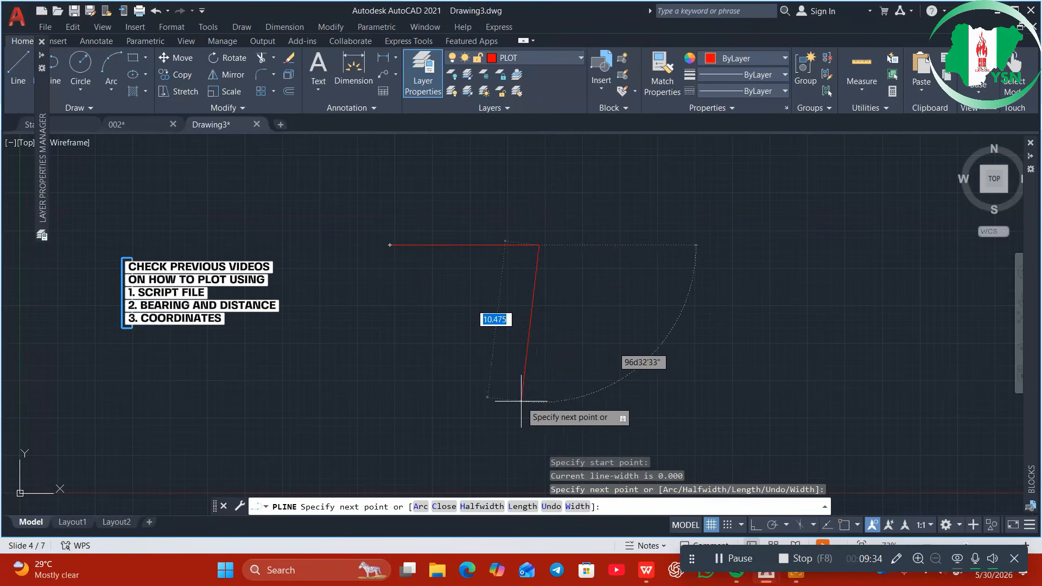
{"action": "left_click", "coordinate": [521, 402]}
{"action": "left_click", "coordinate": [371, 393]}
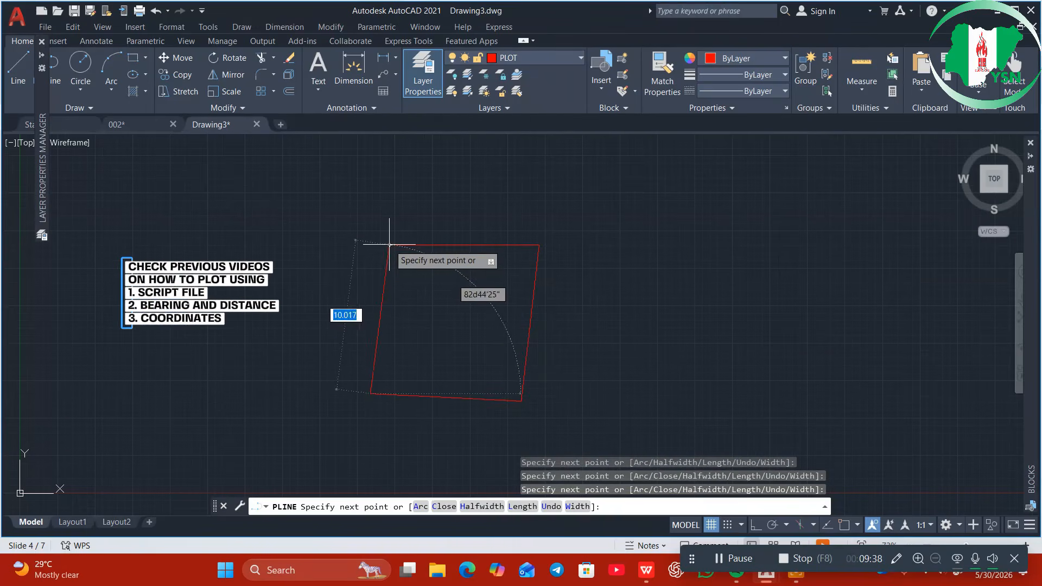
{"action": "left_click", "coordinate": [846, 524]}
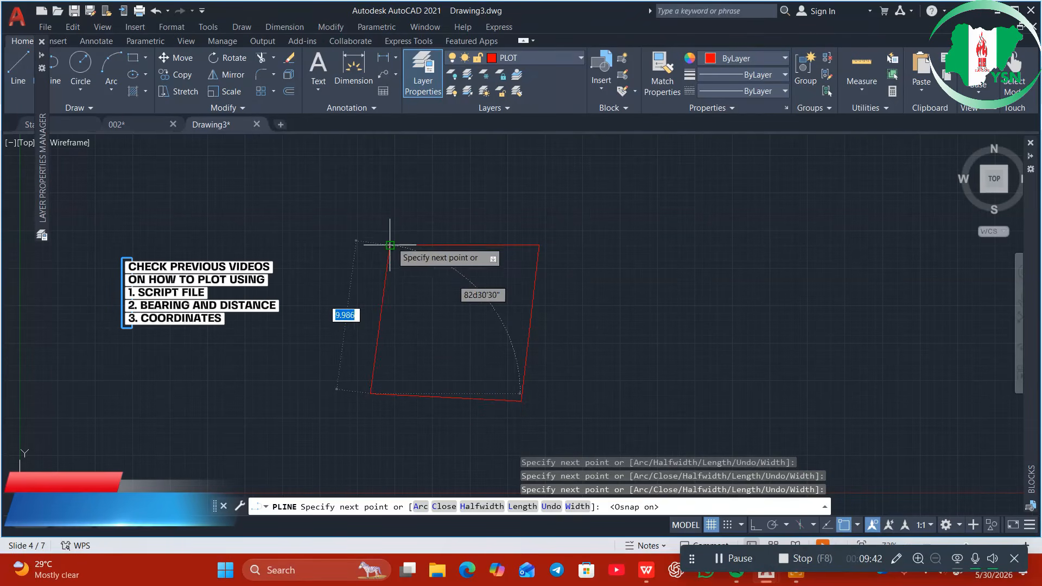
{"action": "left_click", "coordinate": [390, 246]}
{"action": "key", "text": "Escape"}
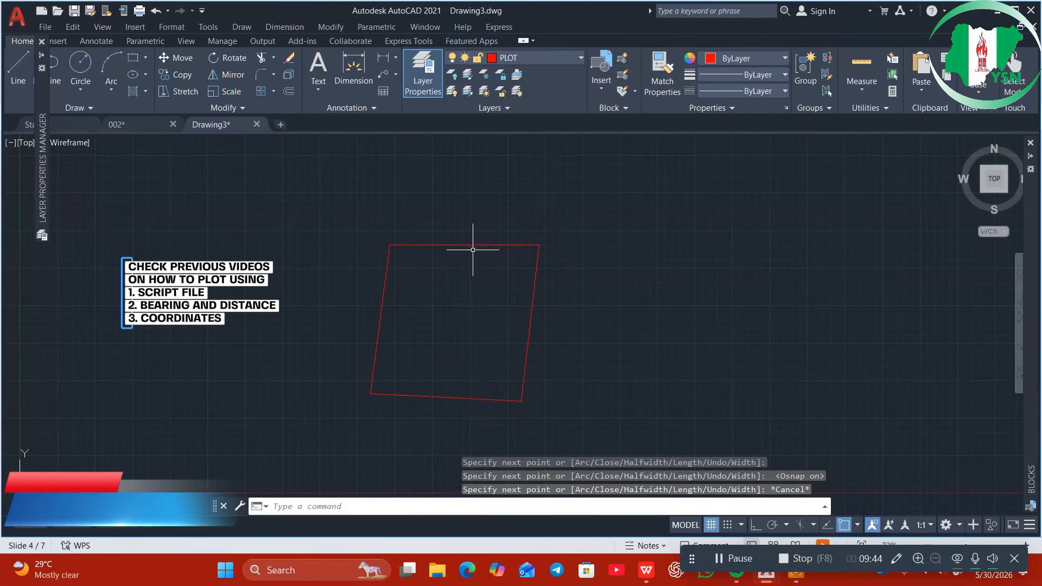
{"action": "left_click", "coordinate": [472, 246]}
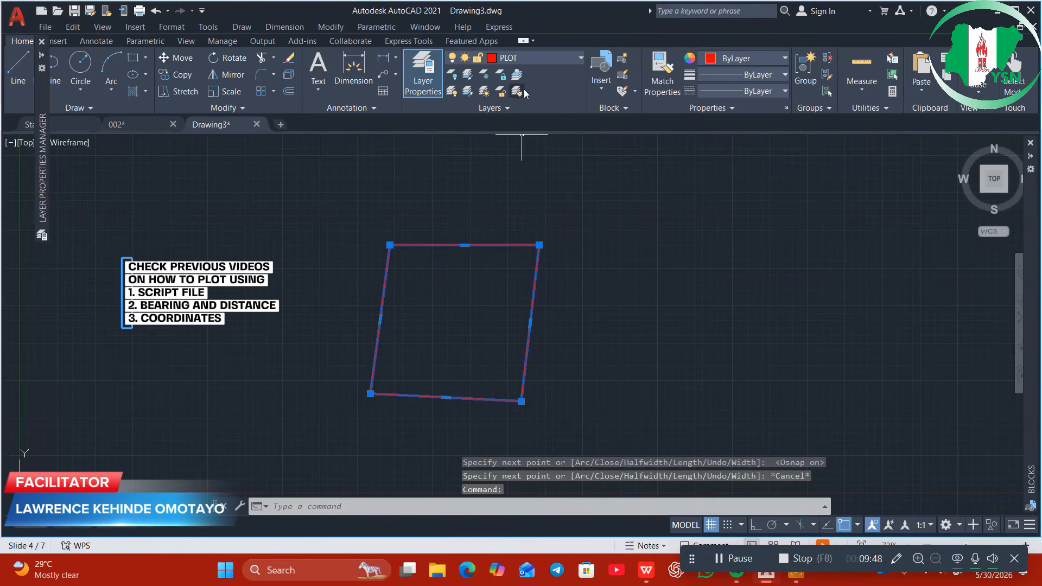
{"action": "left_click", "coordinate": [525, 61]}
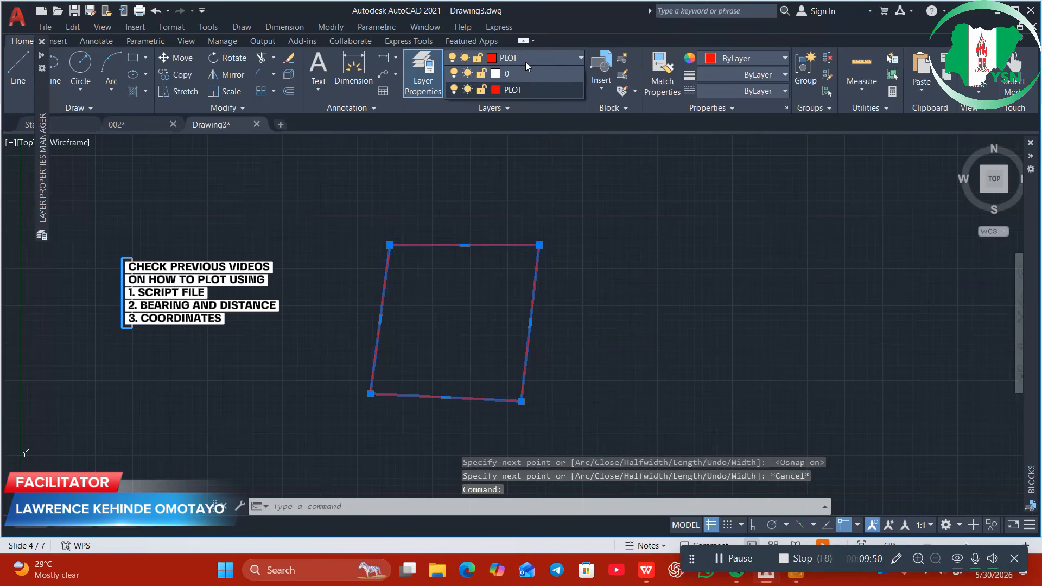
{"action": "left_click", "coordinate": [455, 92]}
{"action": "left_click", "coordinate": [454, 89]}
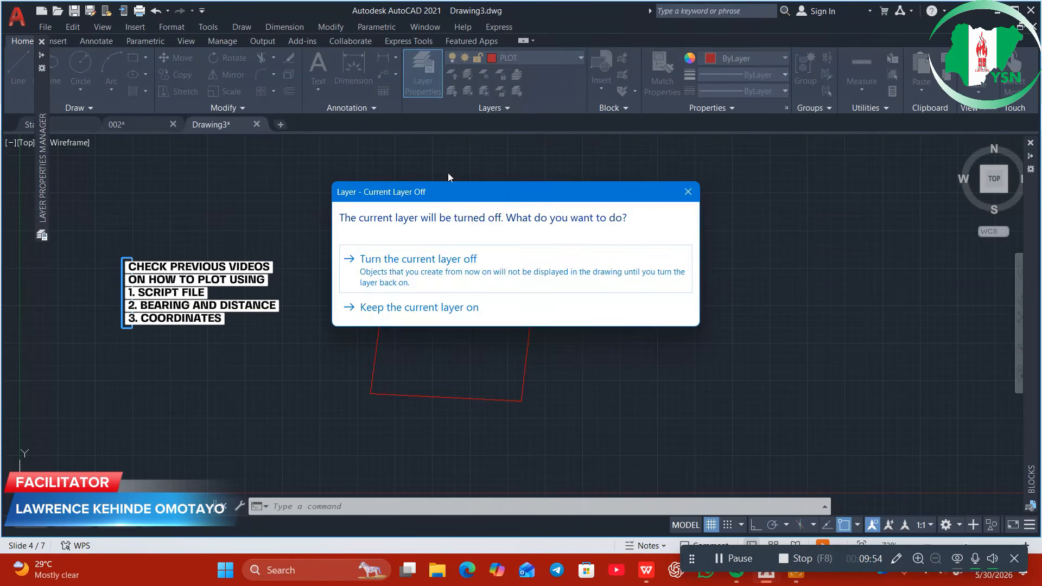
{"action": "left_click", "coordinate": [438, 271]}
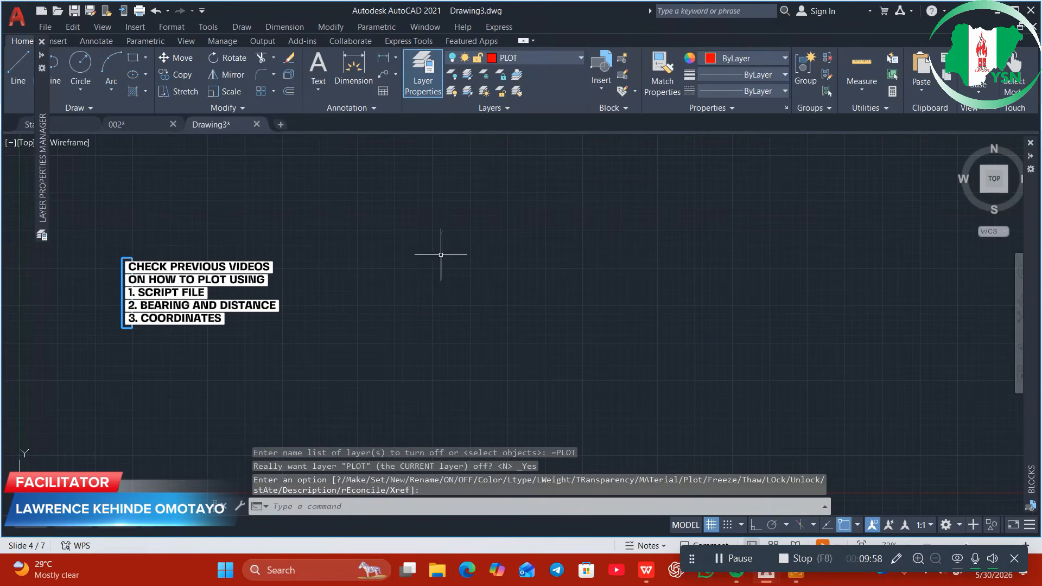
{"action": "left_click", "coordinate": [451, 59]}
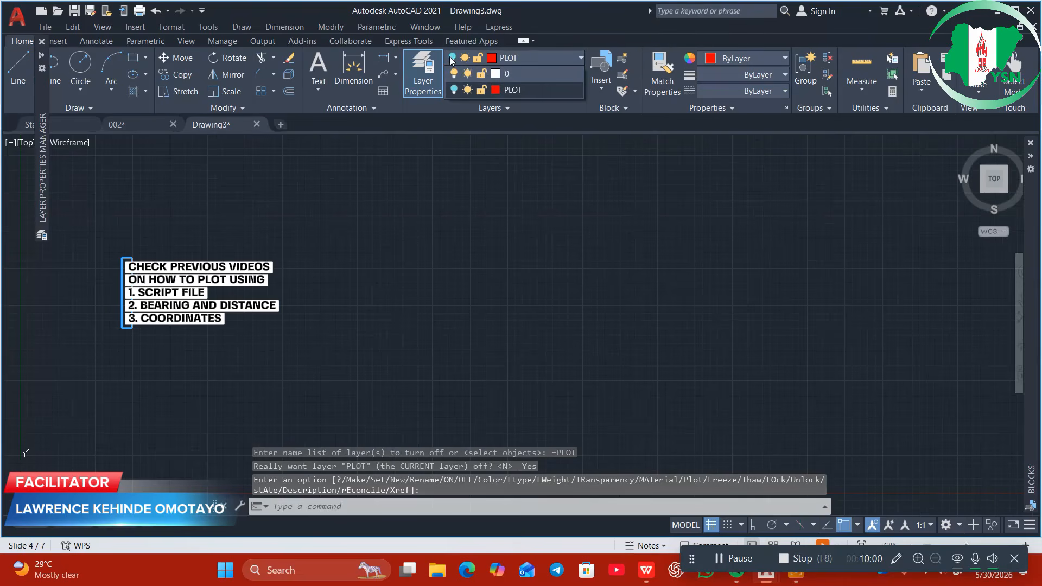
{"action": "left_click", "coordinate": [454, 90]}
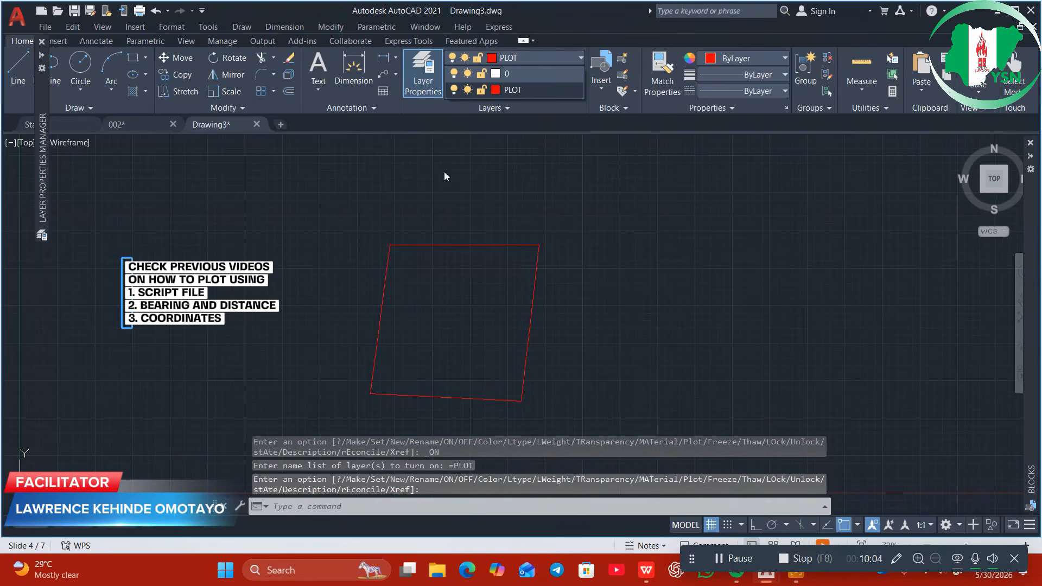
{"action": "left_click", "coordinate": [501, 192]}
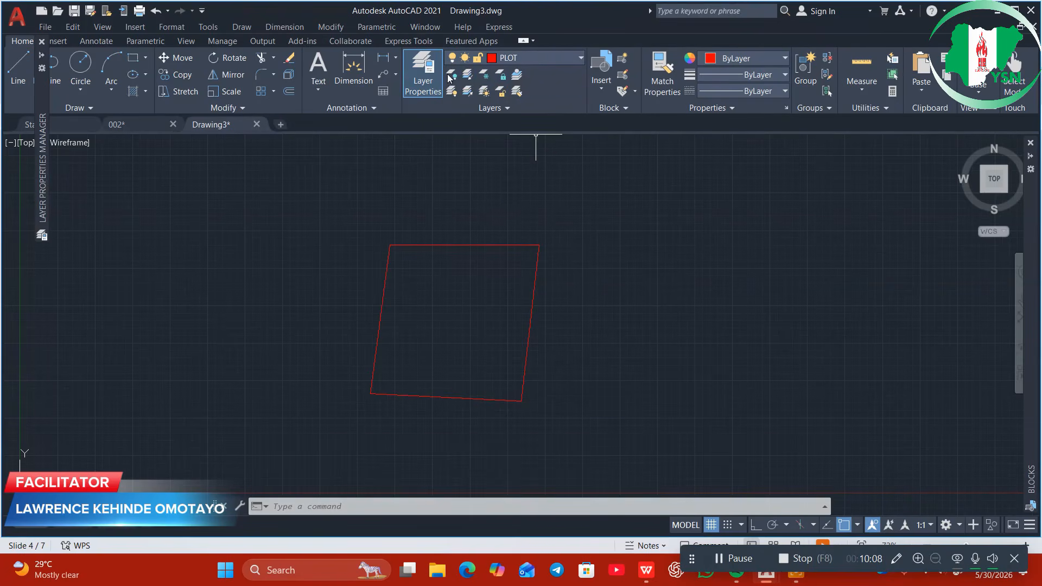
{"action": "left_click", "coordinate": [426, 83]}
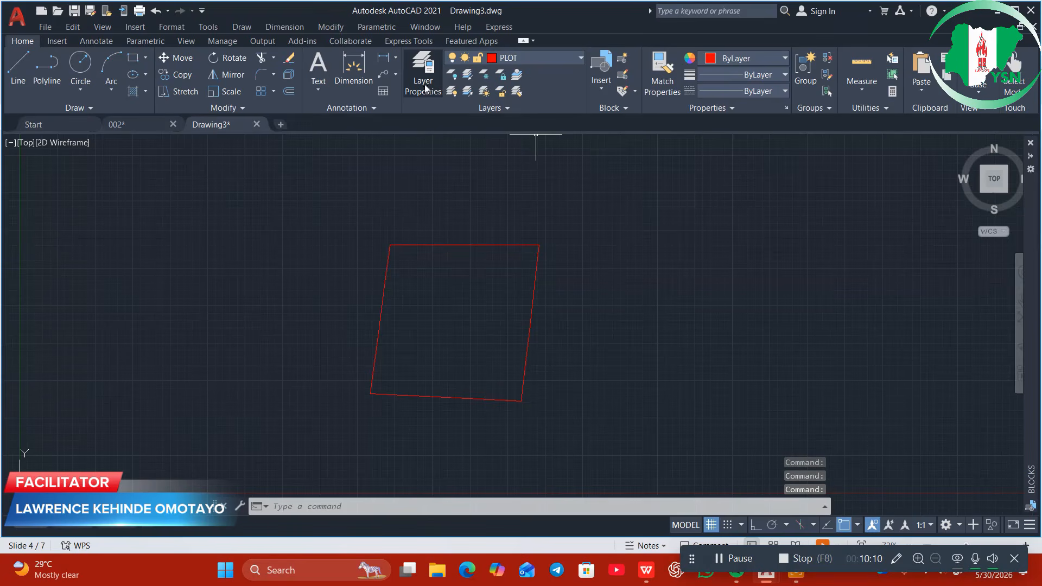
Create a TITLE BLOCK layer in Layer Properties and give it blue colour index 150
{"action": "left_click", "coordinate": [422, 86]}
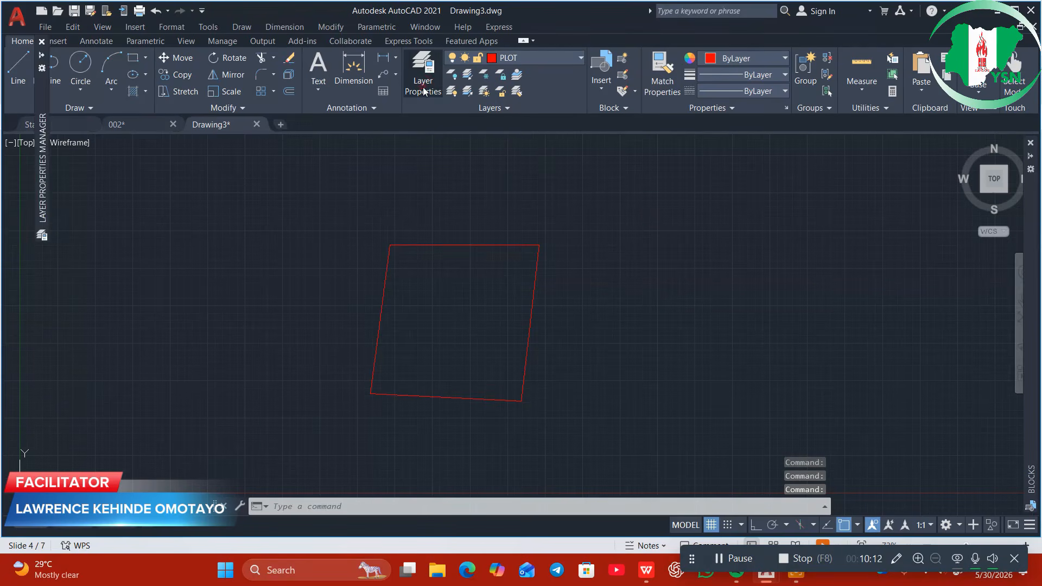
{"action": "right_click", "coordinate": [236, 125]}
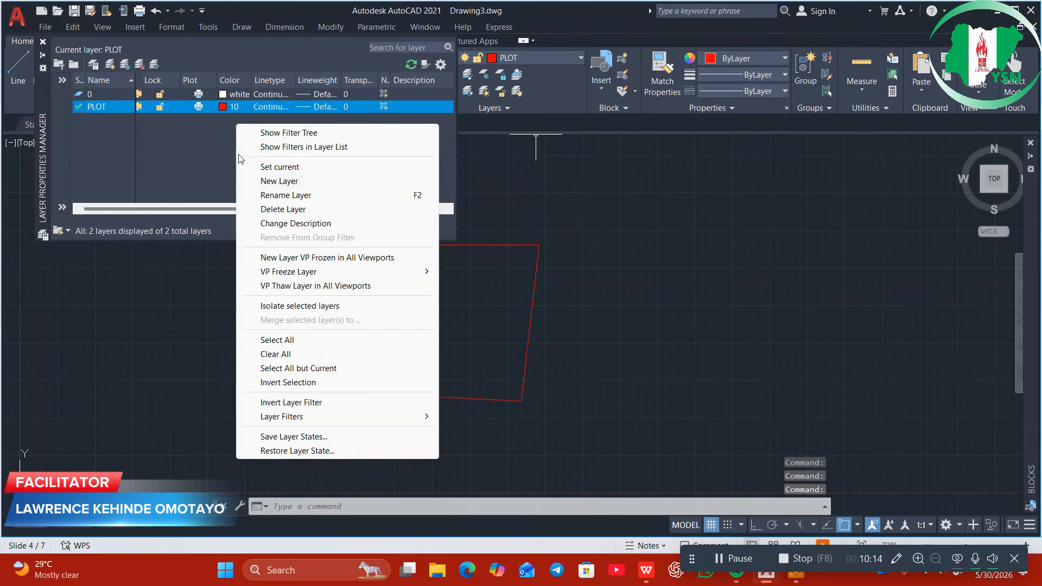
{"action": "left_click", "coordinate": [288, 182]}
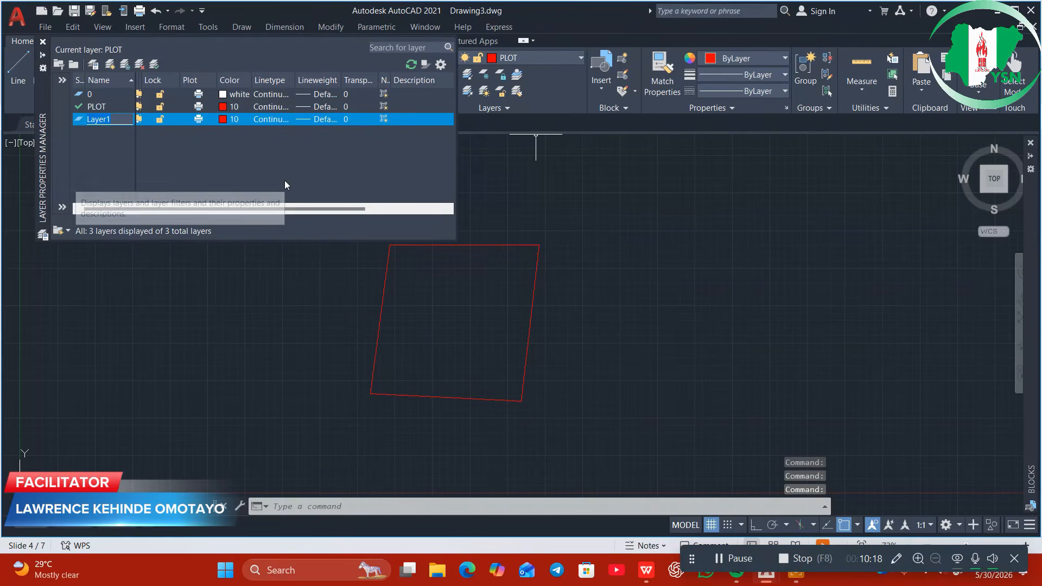
{"action": "type", "text": "TITLE BLOCK"}
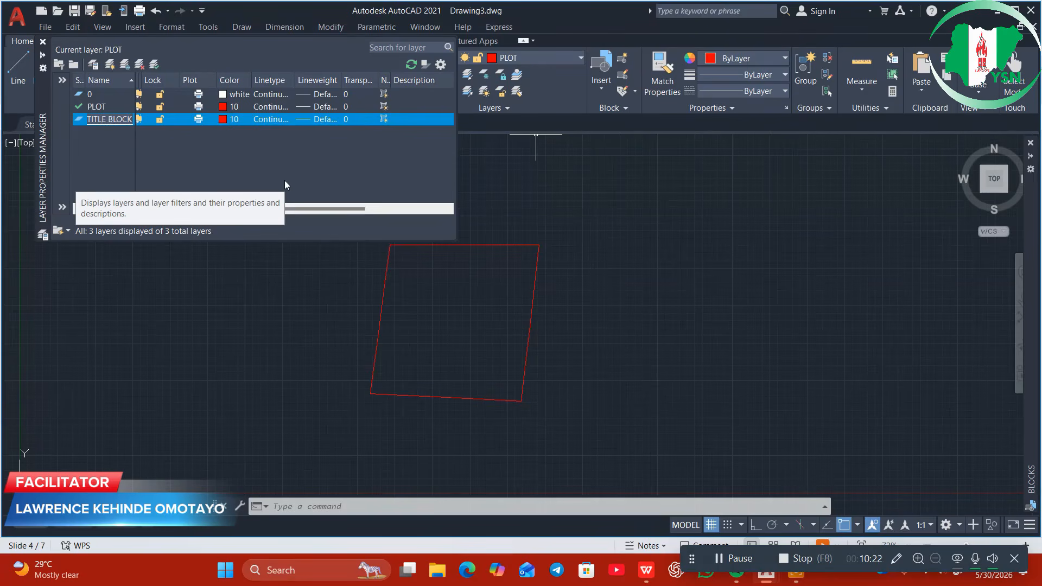
{"action": "left_click", "coordinate": [222, 118]}
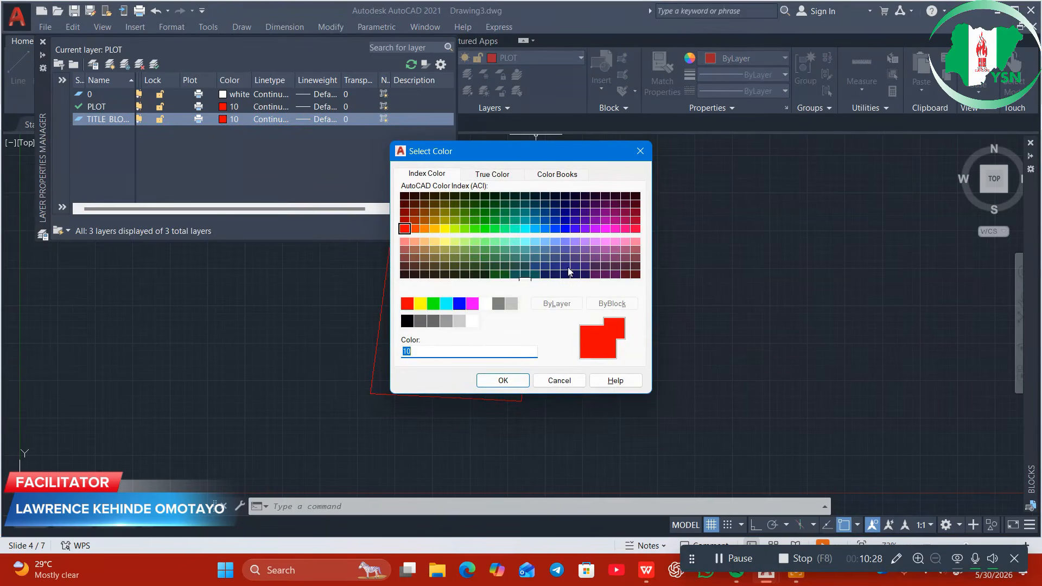
{"action": "left_click", "coordinate": [545, 229]}
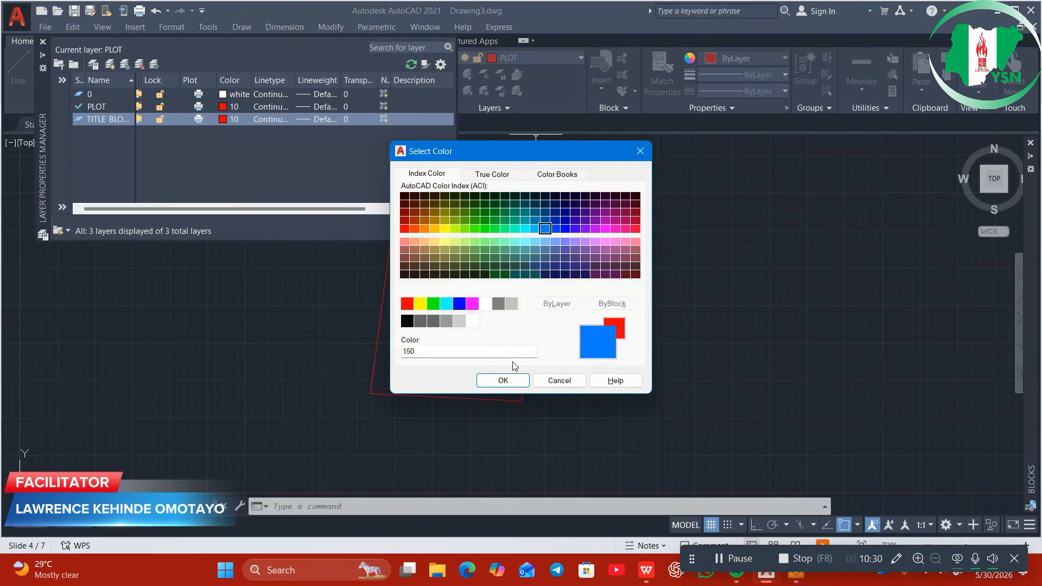
{"action": "left_click", "coordinate": [506, 382]}
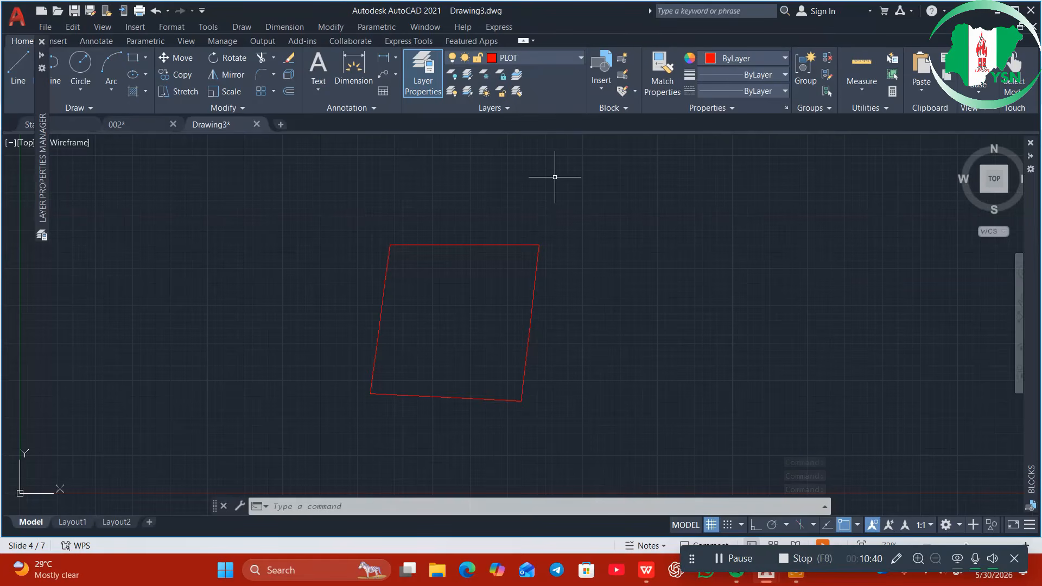
Make TITLE BLOCK current and draw a multiline text box above and right of the boundary
{"action": "left_click", "coordinate": [563, 58]}
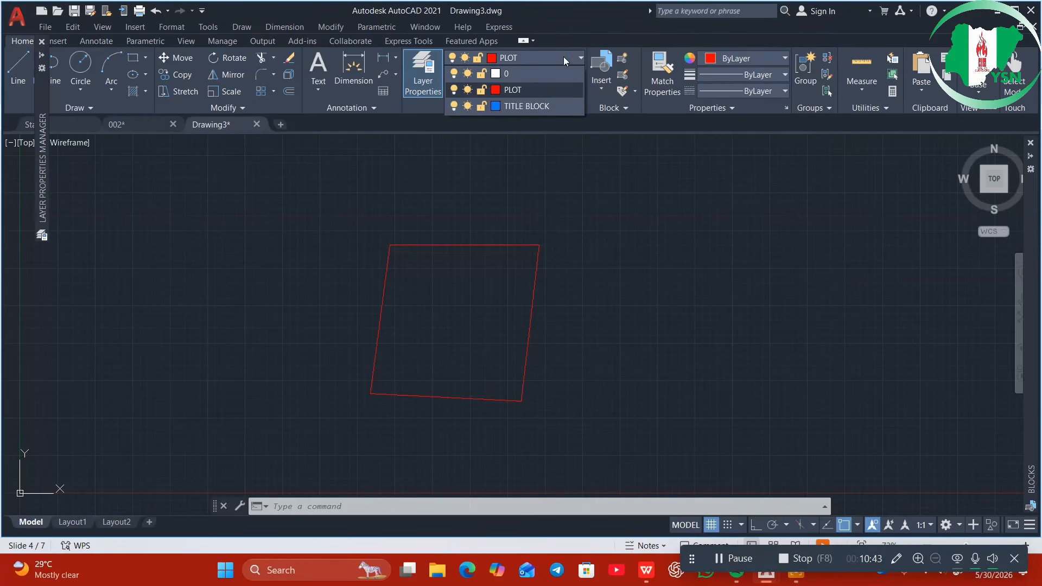
{"action": "left_click", "coordinate": [549, 108]}
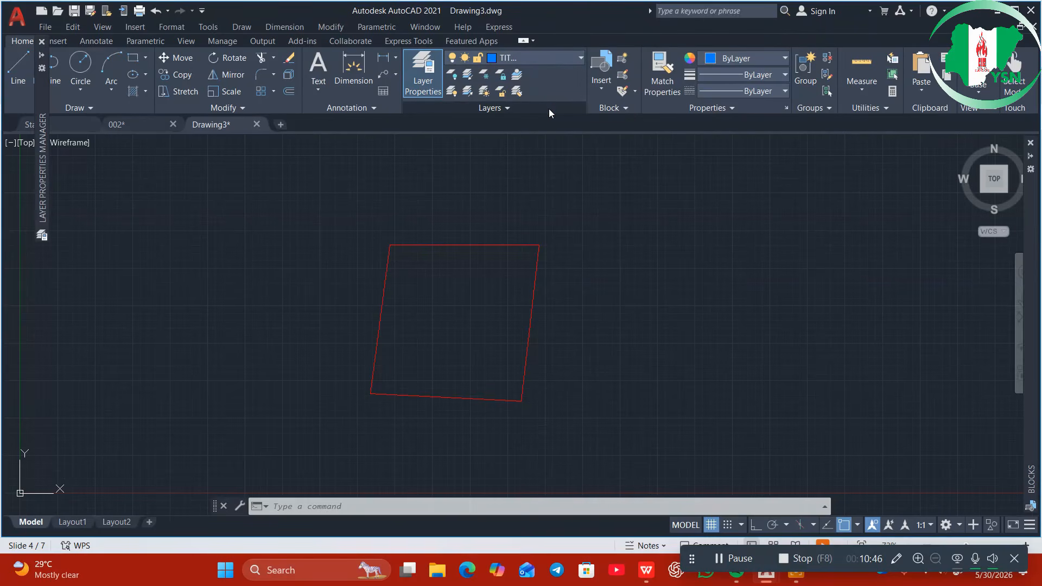
{"action": "left_click", "coordinate": [319, 73]}
{"action": "left_click", "coordinate": [319, 90]}
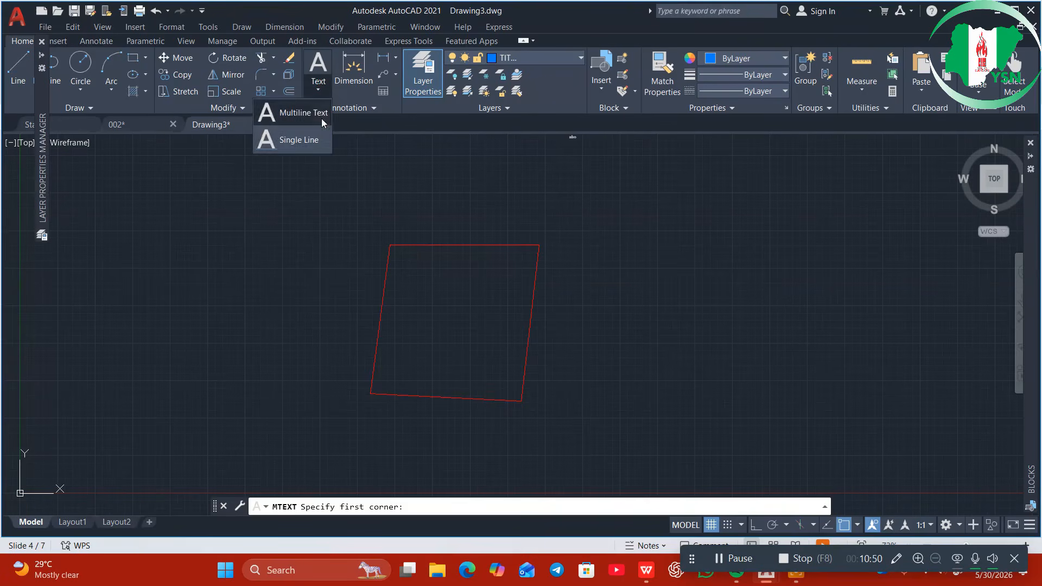
{"action": "left_click", "coordinate": [315, 116]}
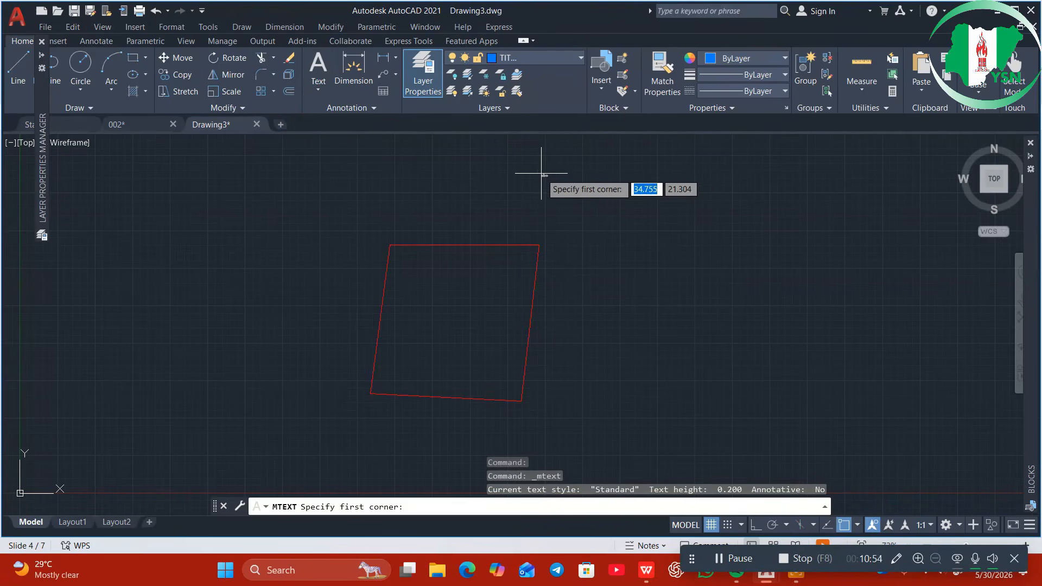
{"action": "left_click", "coordinate": [580, 168]}
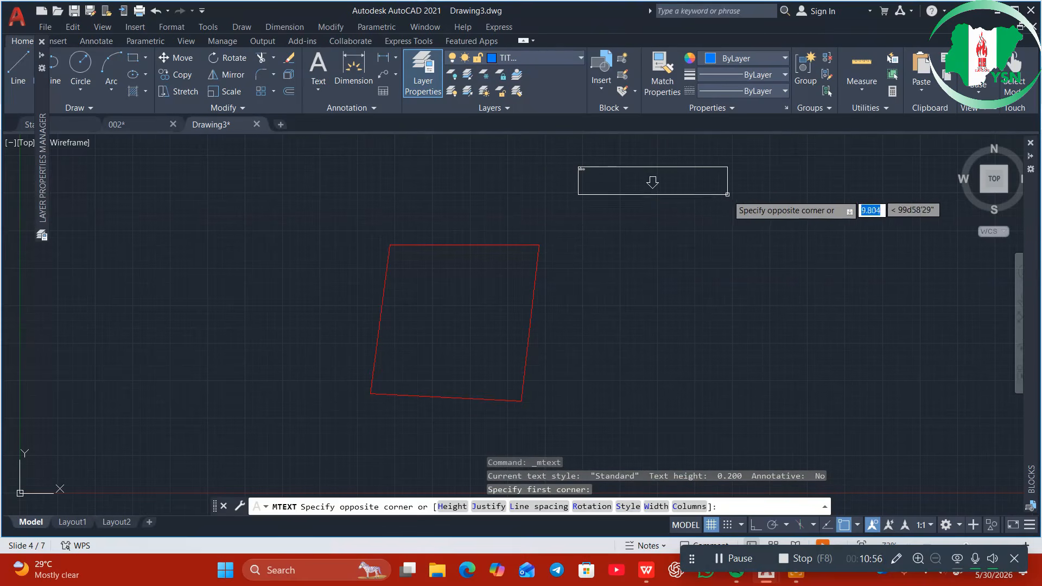
{"action": "left_click", "coordinate": [709, 192]}
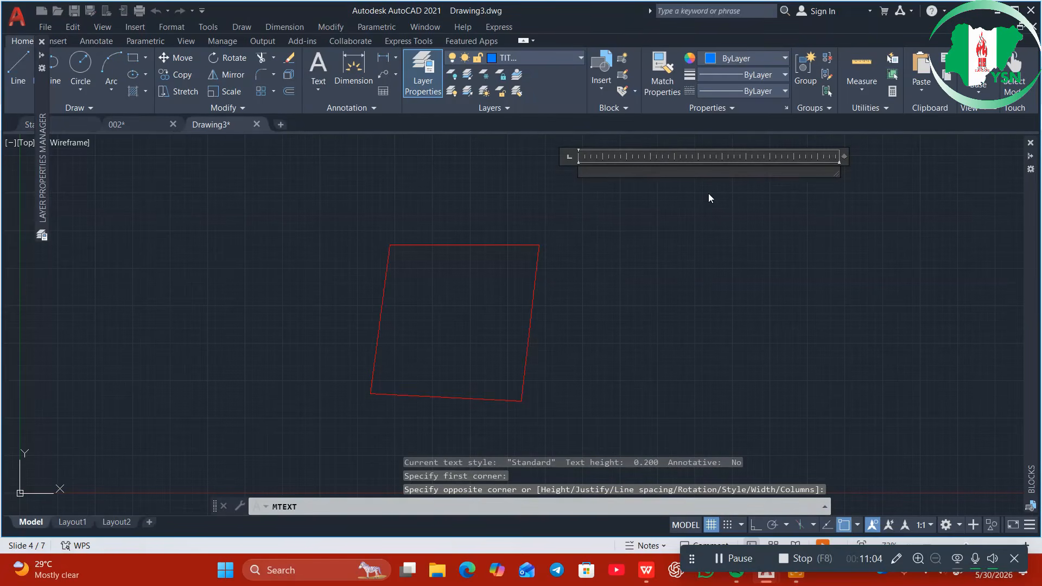
Type the title lines PLAN SHEWING PROPERTY and SAID TO BELONG TO, correcting a typo
{"action": "type", "text": "PLAN SHEWING"}
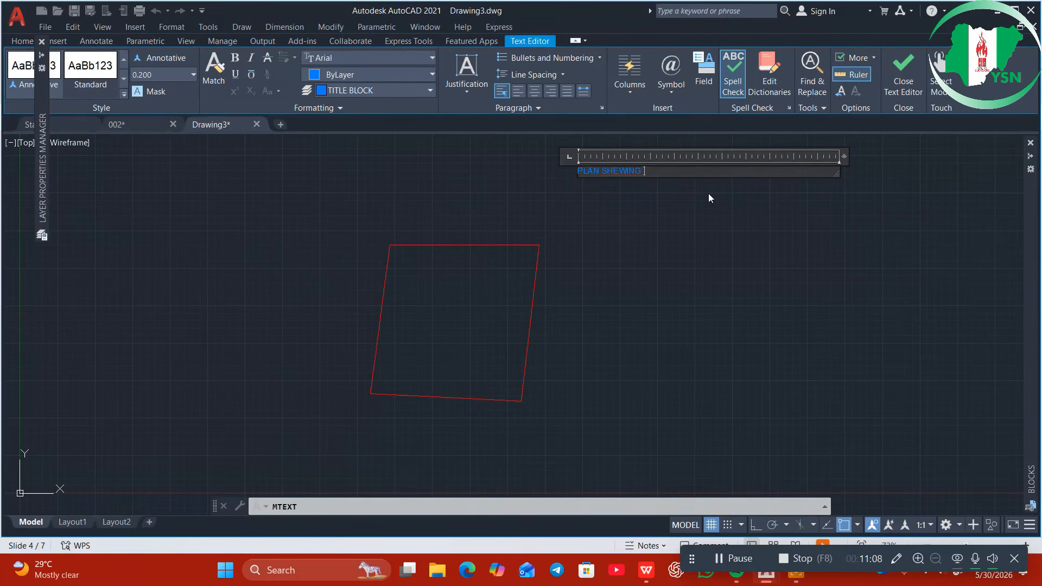
{"action": "type", "text": " PROPERTY"}
{"action": "key", "text": "Return"}
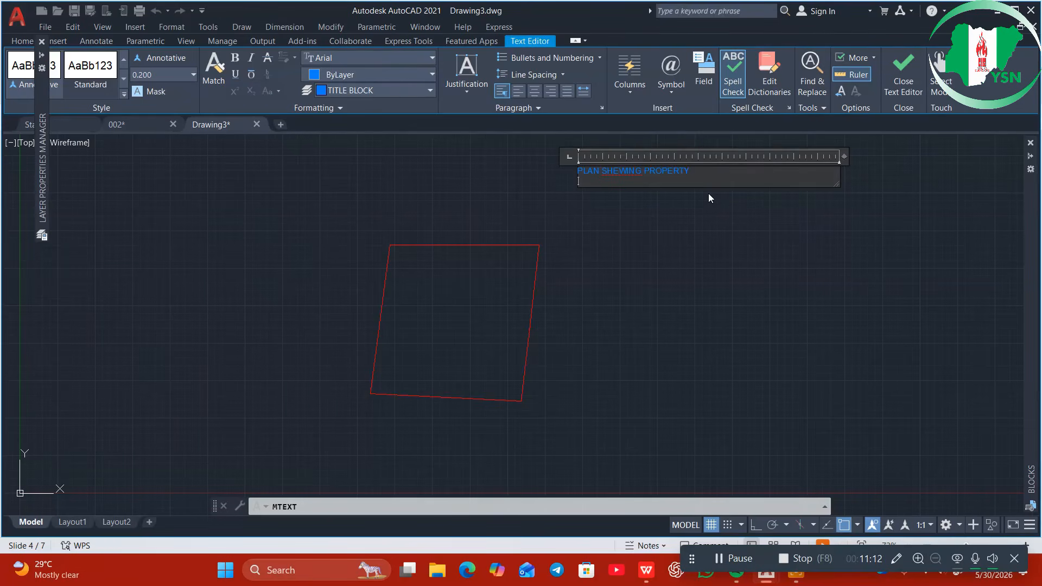
{"action": "type", "text": "SAID TO BELONG TO"}
{"action": "key", "text": "Return"}
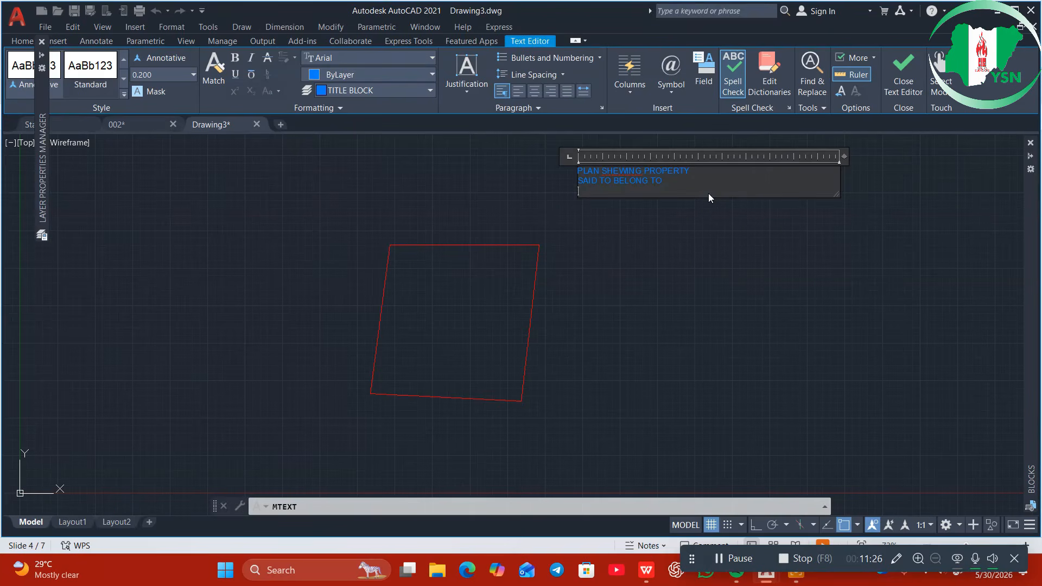
Add the owner's name, the AT GURUBURU ESTATE line, and AMOUWO ODOFIN LOCAL GOVT AREA
{"action": "key", "text": "Return"}
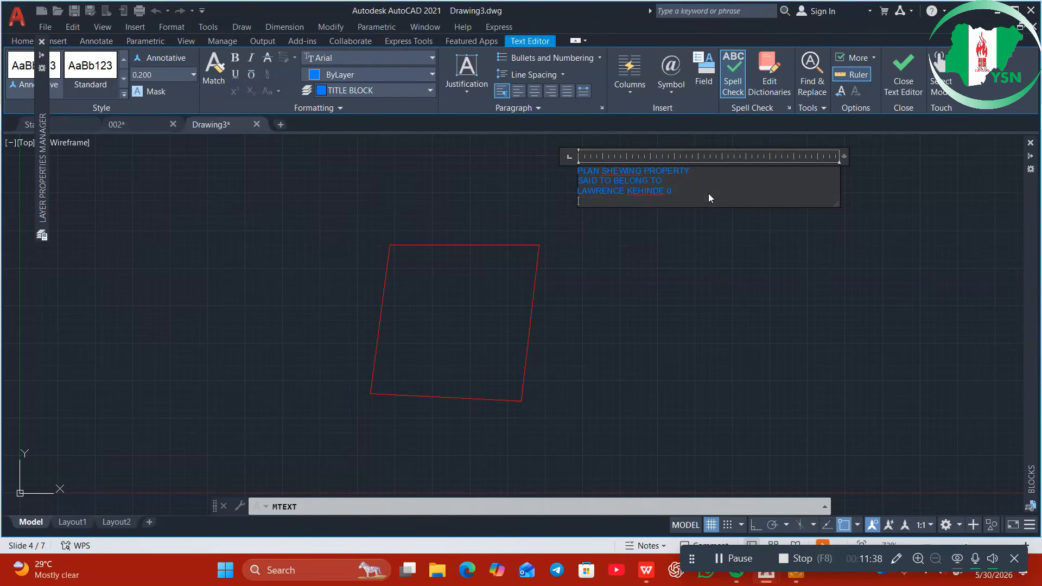
{"action": "type", "text": "AT "}
{"action": "type", "text": "GU"}
{"action": "type", "text": "RU"}
{"action": "type", "text": "BURU ES"}
{"action": "type", "text": "TATE"}
{"action": "type", "text": " IF"}
{"action": "type", "text": "IDI-ORO"}
{"action": "key", "text": "Return"}
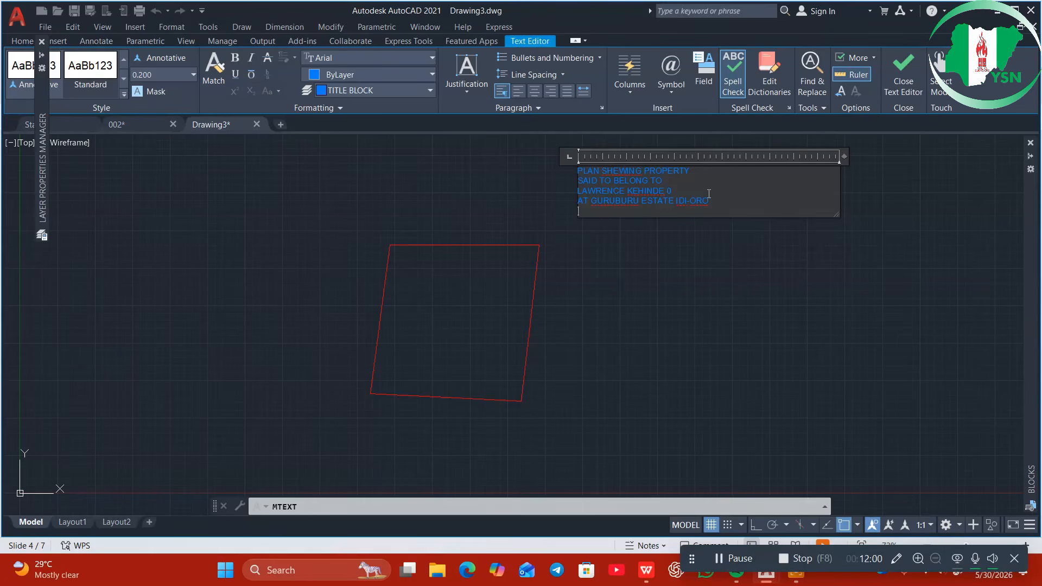
{"action": "type", "text": "AMOUWO ODOFIN LOCAL GOVT AREA"}
Add the LAGOS STATE and SCALE 1: 1000 lines to the title text
{"action": "key", "text": "Return"}
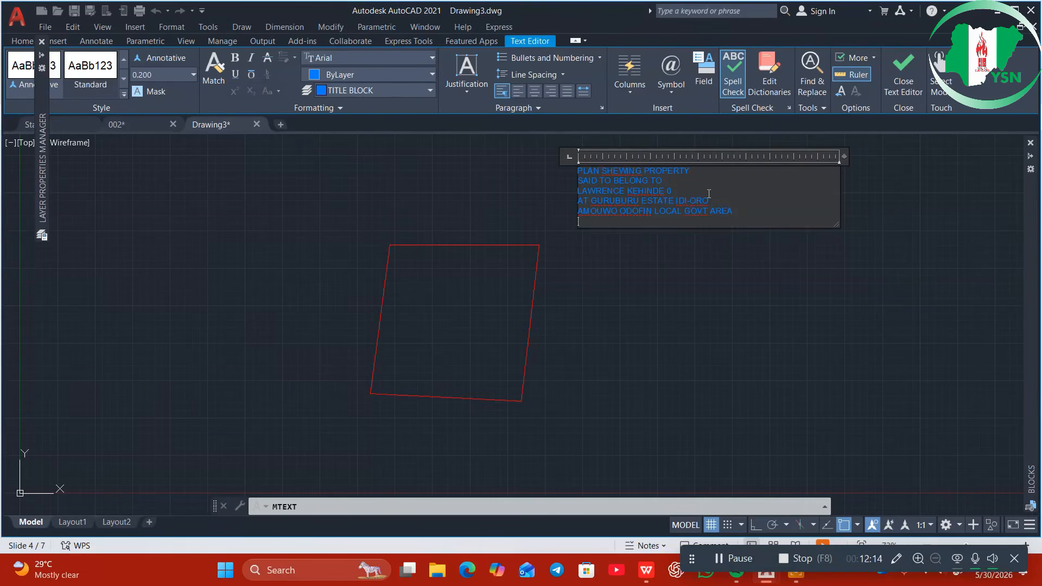
{"action": "type", "text": "LAGOS STATE"}
{"action": "key", "text": "Return"}
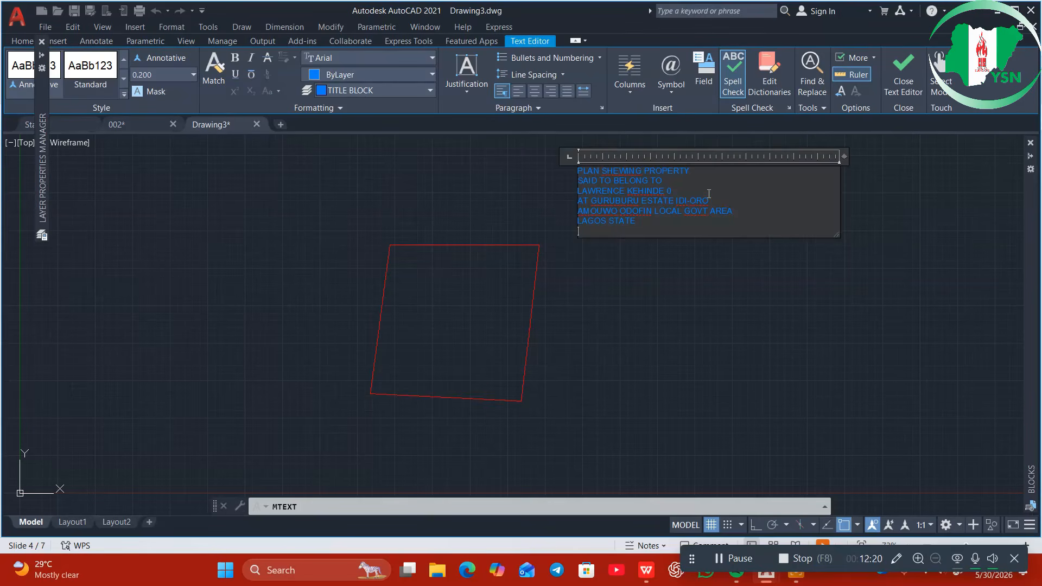
{"action": "left_click", "coordinate": [144, 128]}
{"action": "type", "text": "SCALE"}
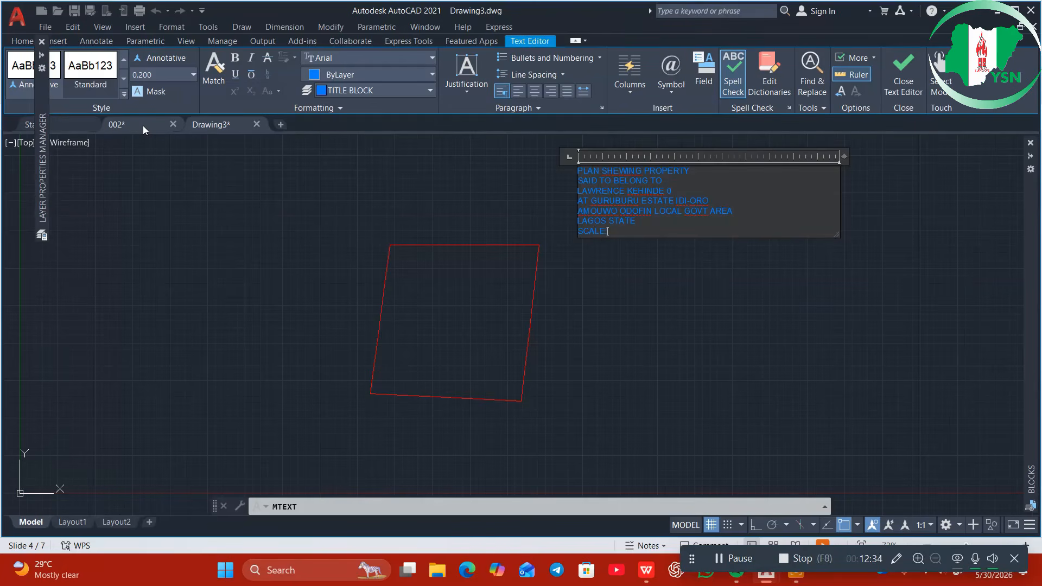
{"action": "type", "text": " 1: 1000"}
After a blank line, add AREA 1100SQM and close the editor to place the title
{"action": "key", "text": "Return"}
{"action": "key", "text": "Return"}
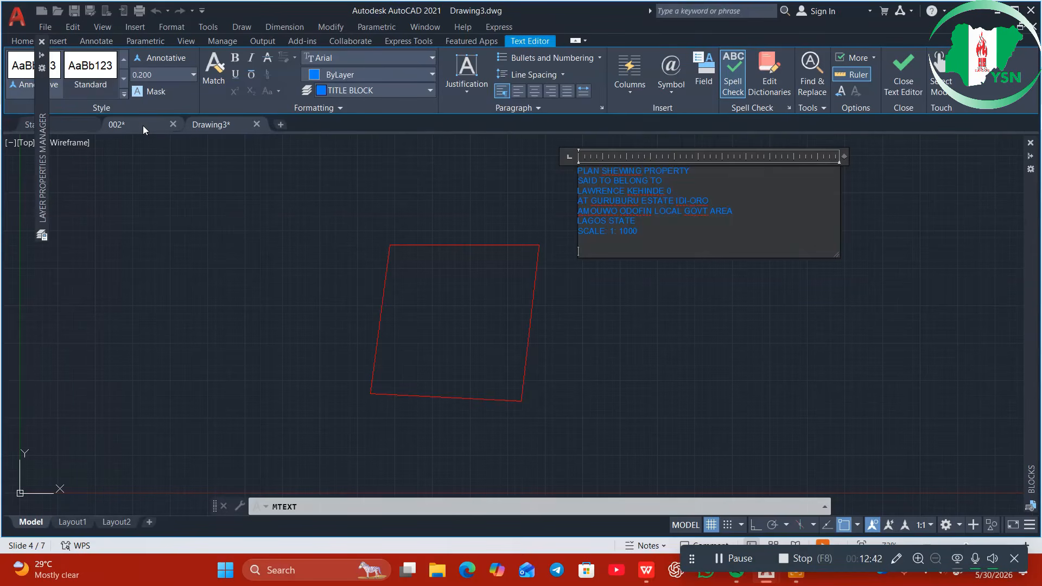
{"action": "type", "text": "AREA 1100SQM"}
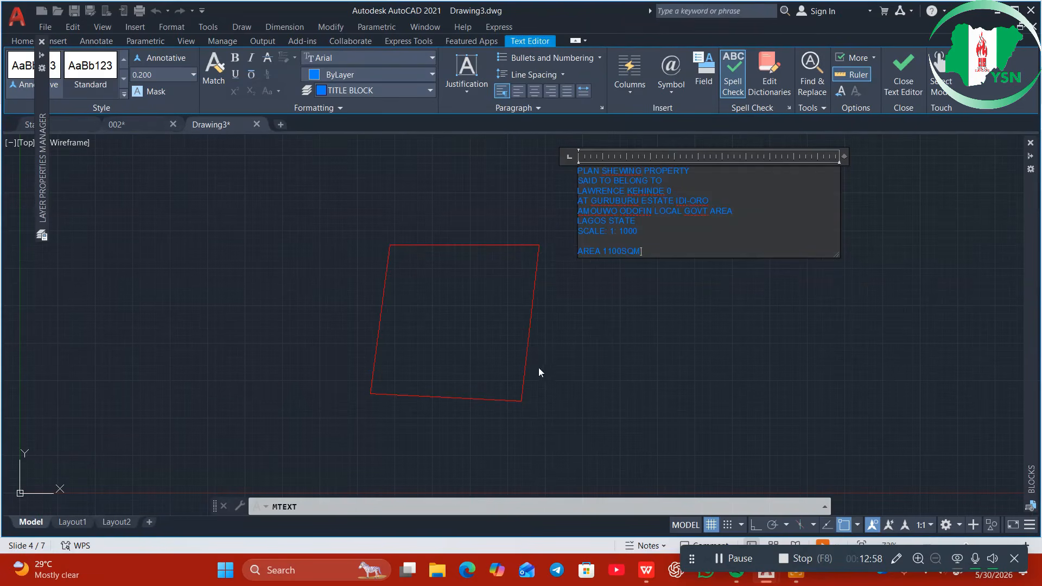
{"action": "left_click", "coordinate": [553, 361]}
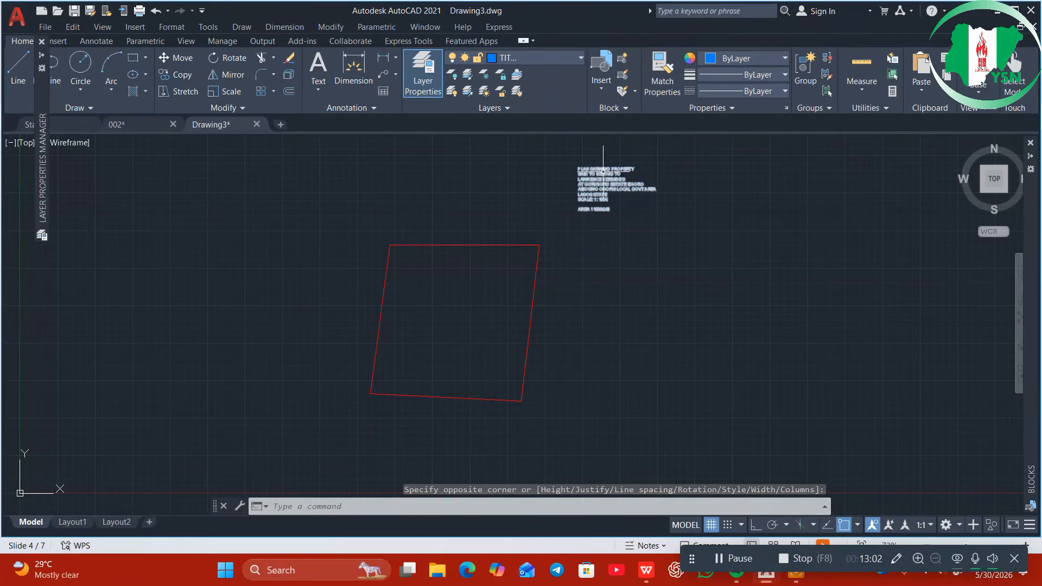
Frame the title text, switch the current TITLE BLOCK layer off, then reopen the layer list to restore it
{"action": "scroll", "coordinate": [606, 190], "scroll_direction": "up", "scroll_amount": 5}
{"action": "scroll", "coordinate": [607, 190], "scroll_direction": "down", "scroll_amount": 4}
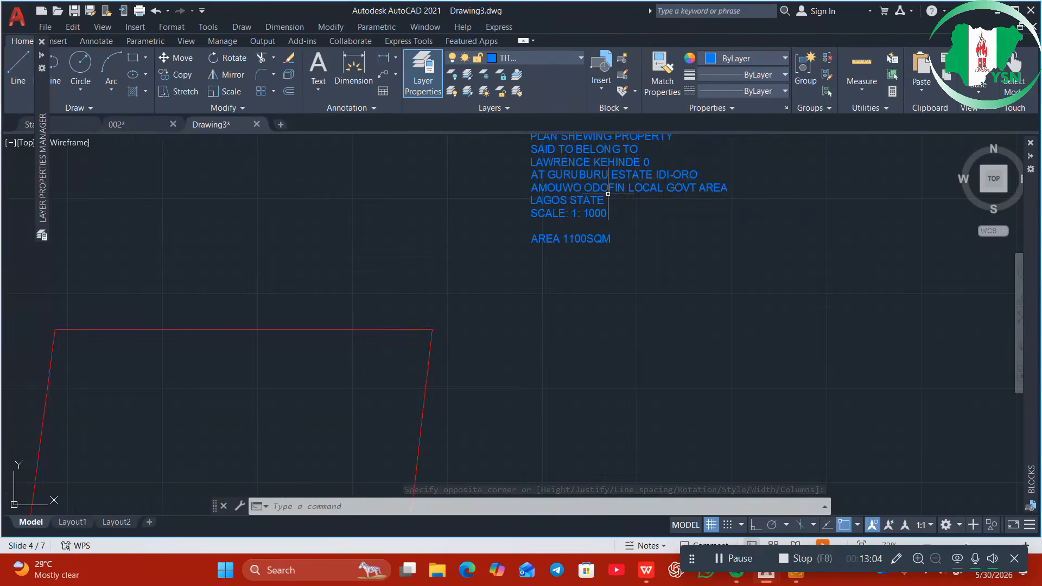
{"action": "scroll", "coordinate": [604, 209], "scroll_direction": "down", "scroll_amount": 1}
{"action": "middle_click_drag", "start_coordinate": [604, 209], "coordinate": [613, 283]}
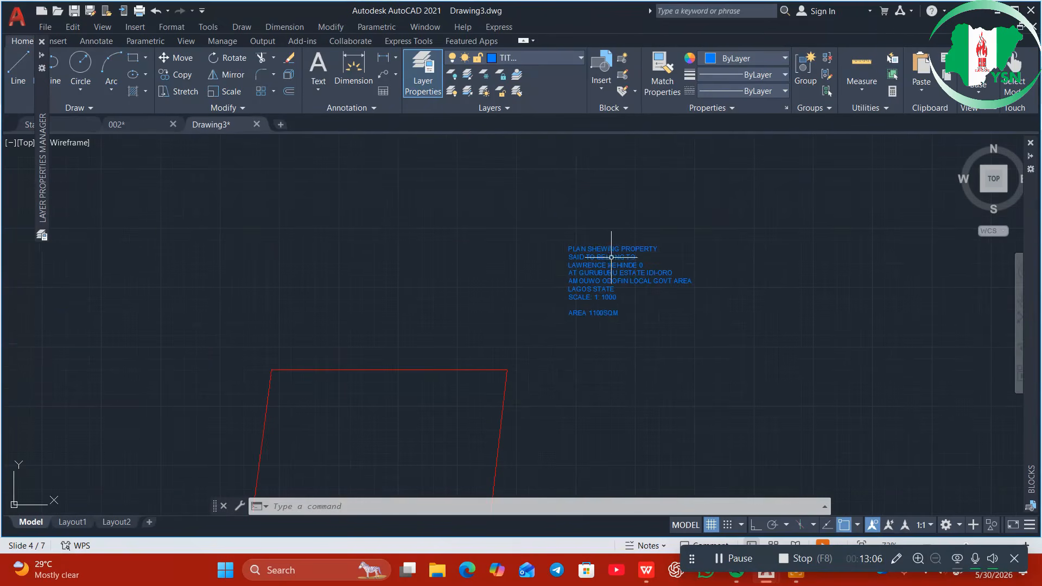
{"action": "left_click", "coordinate": [552, 57]}
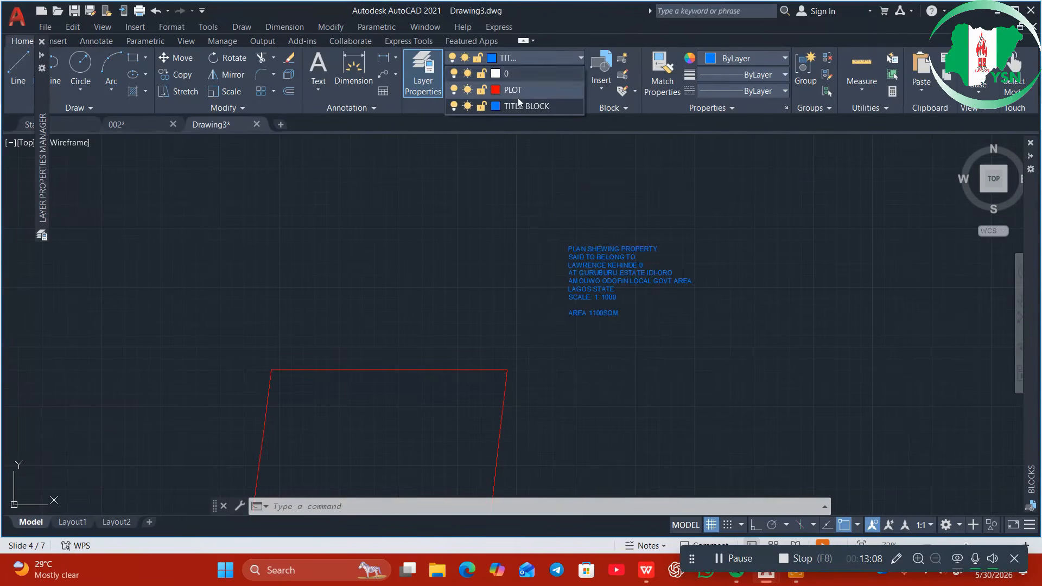
{"action": "left_click", "coordinate": [457, 102]}
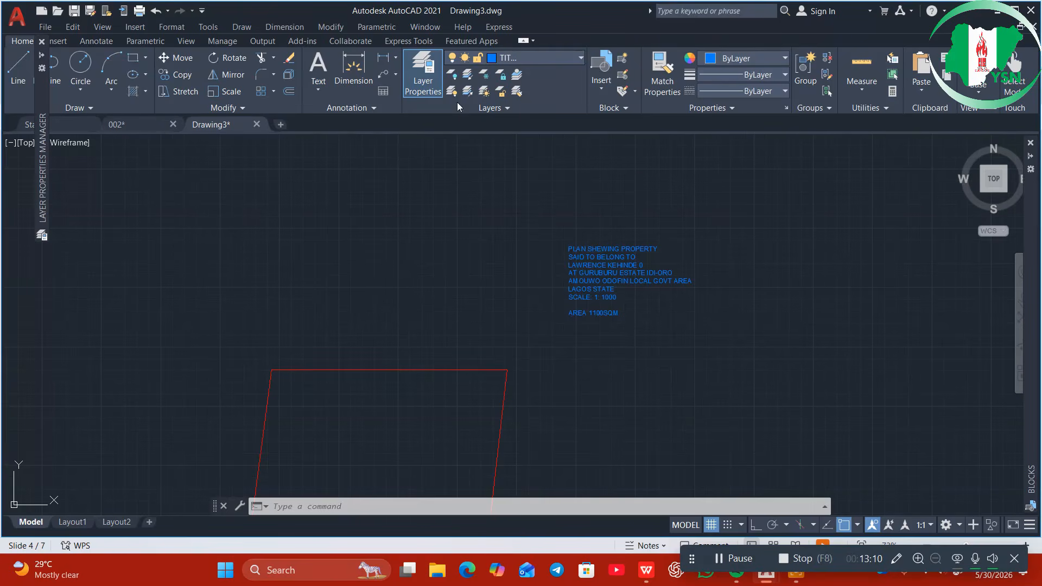
{"action": "left_click", "coordinate": [485, 273]}
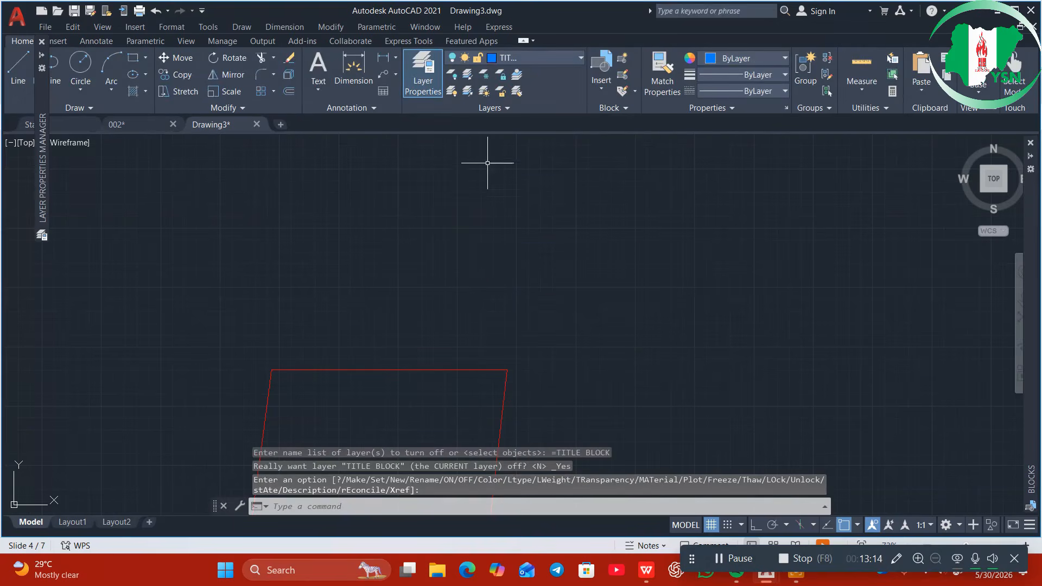
{"action": "left_click", "coordinate": [526, 61]}
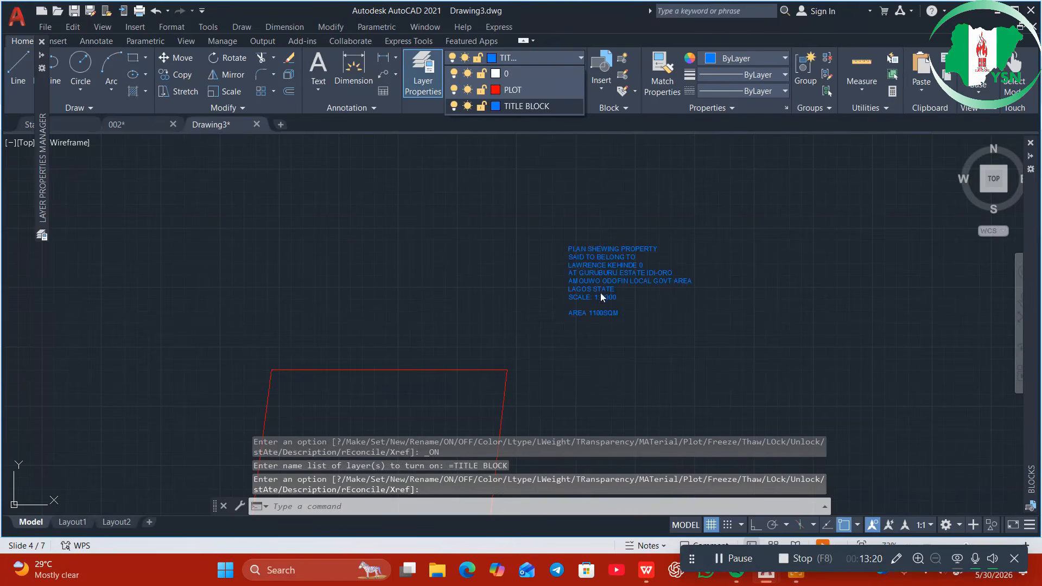
{"action": "scroll", "coordinate": [622, 265], "scroll_direction": "down", "scroll_amount": 6}
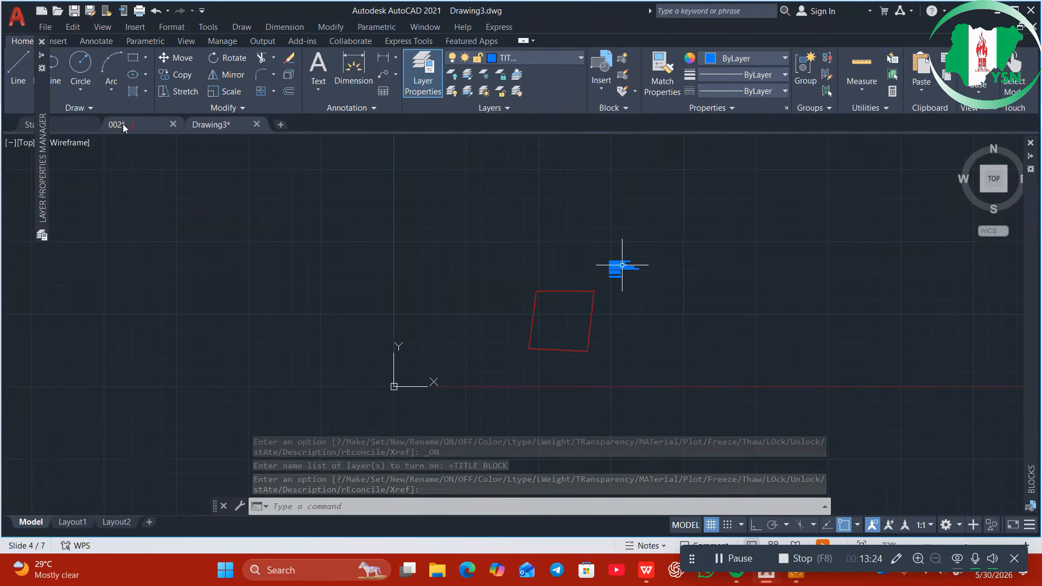
Inspect the 002 drawing's completed title block, then bring up the stage 3 presentation window
{"action": "mouse_move", "coordinate": [122, 127]}
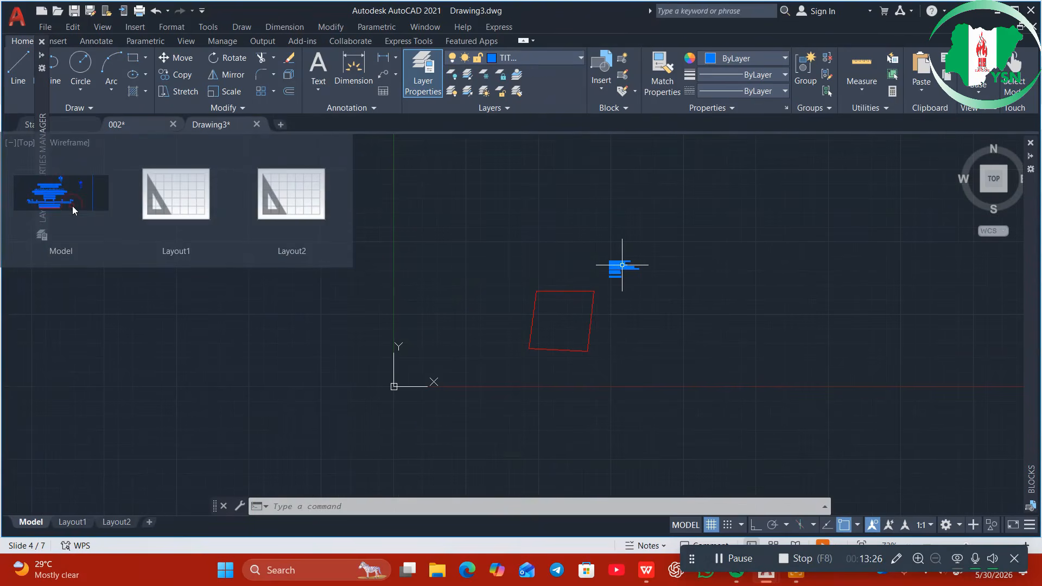
{"action": "mouse_move", "coordinate": [73, 207]}
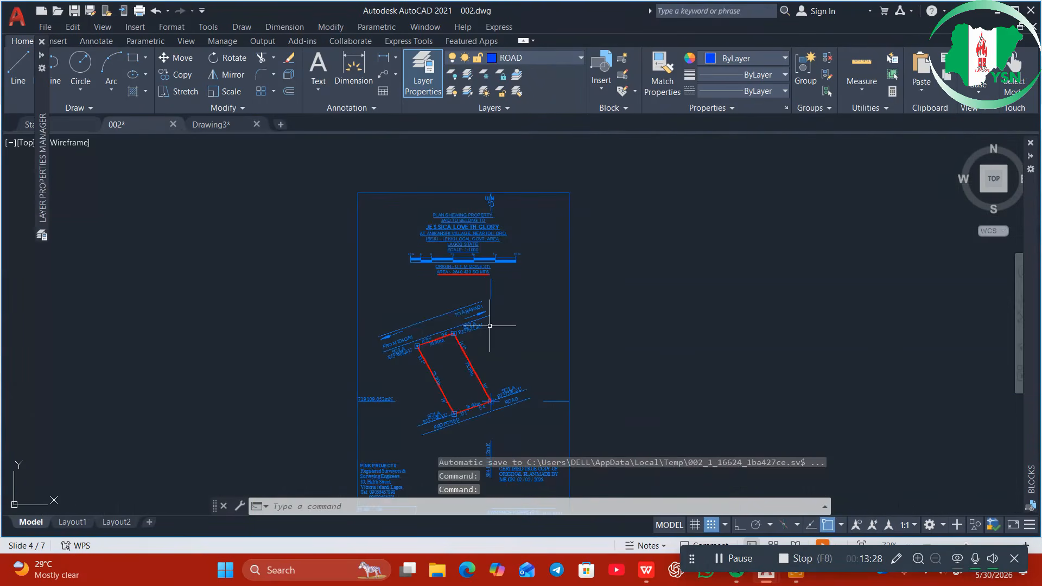
{"action": "scroll", "coordinate": [470, 239], "scroll_direction": "up", "scroll_amount": 5}
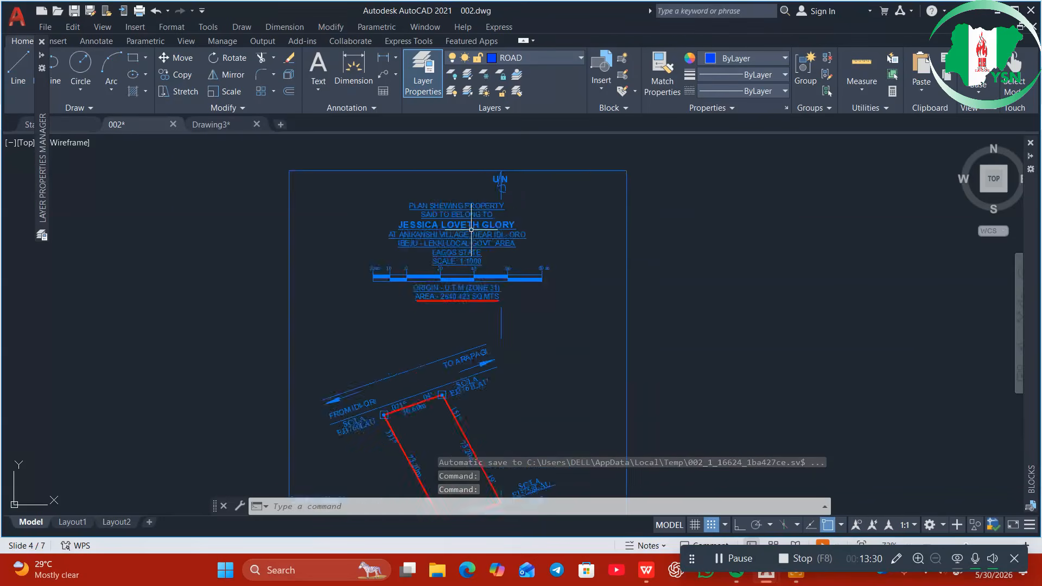
{"action": "scroll", "coordinate": [471, 239], "scroll_direction": "down", "scroll_amount": 5}
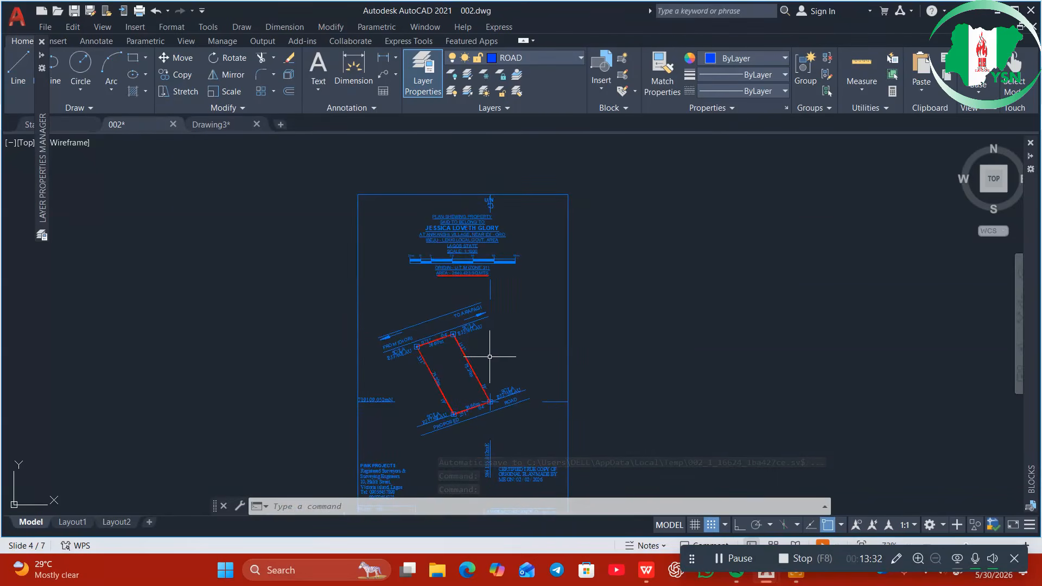
{"action": "middle_click_drag", "start_coordinate": [493, 354], "coordinate": [491, 311]}
{"action": "scroll", "coordinate": [477, 202], "scroll_direction": "up", "scroll_amount": 7}
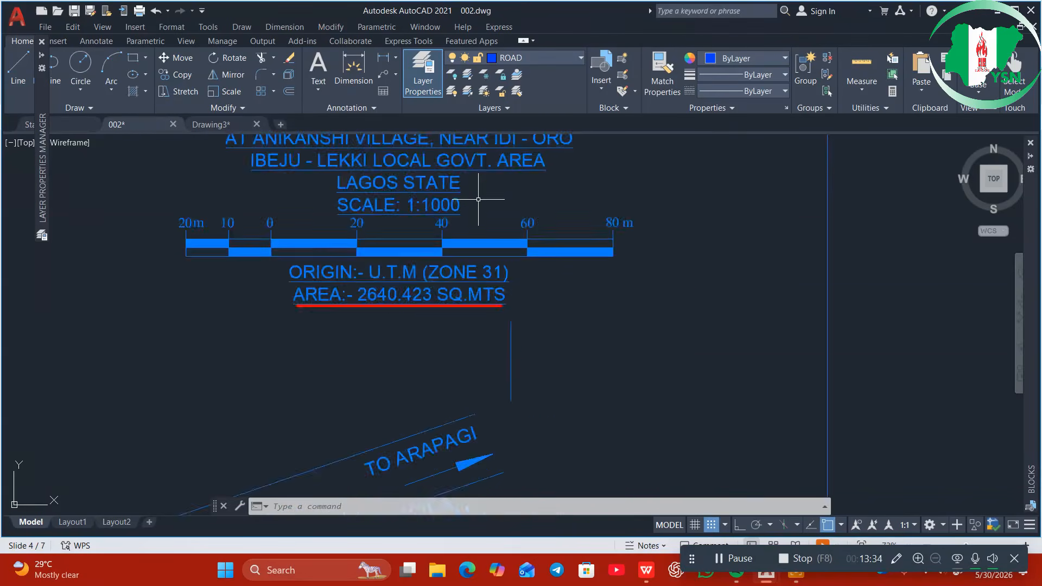
{"action": "scroll", "coordinate": [479, 208], "scroll_direction": "down", "scroll_amount": 4}
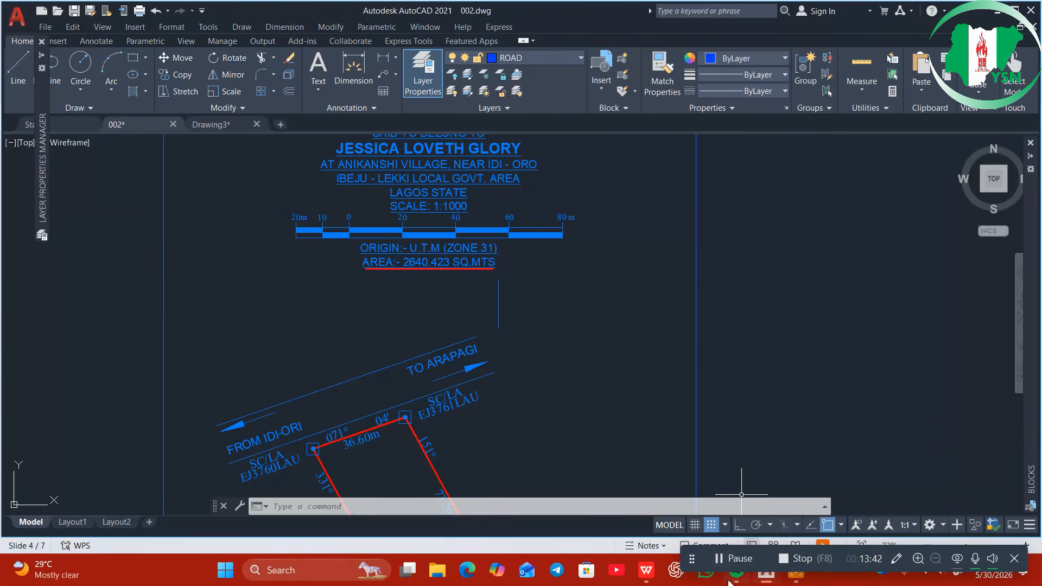
{"action": "mouse_move", "coordinate": [731, 583]}
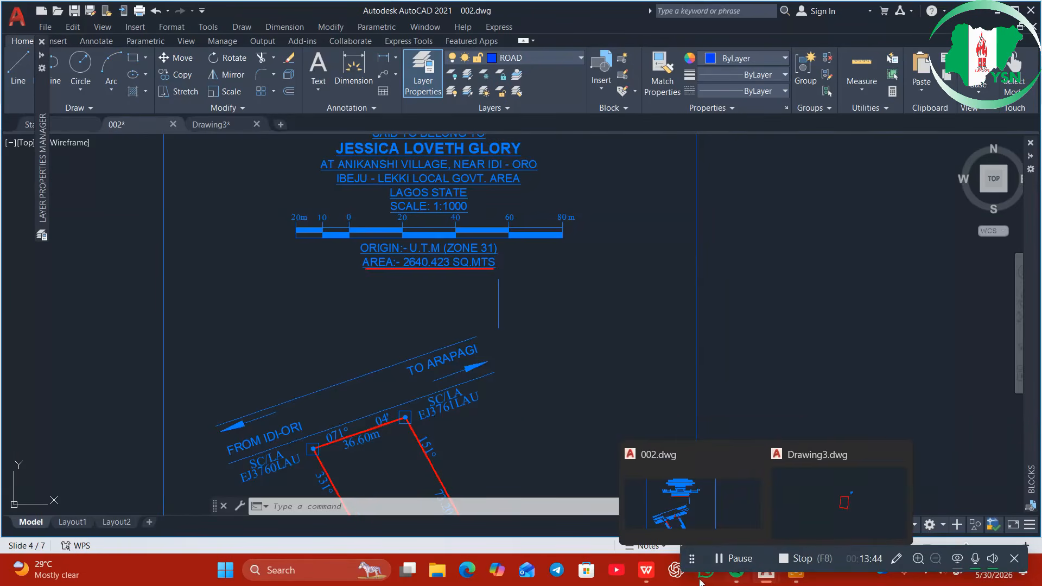
{"action": "left_click", "coordinate": [647, 570]}
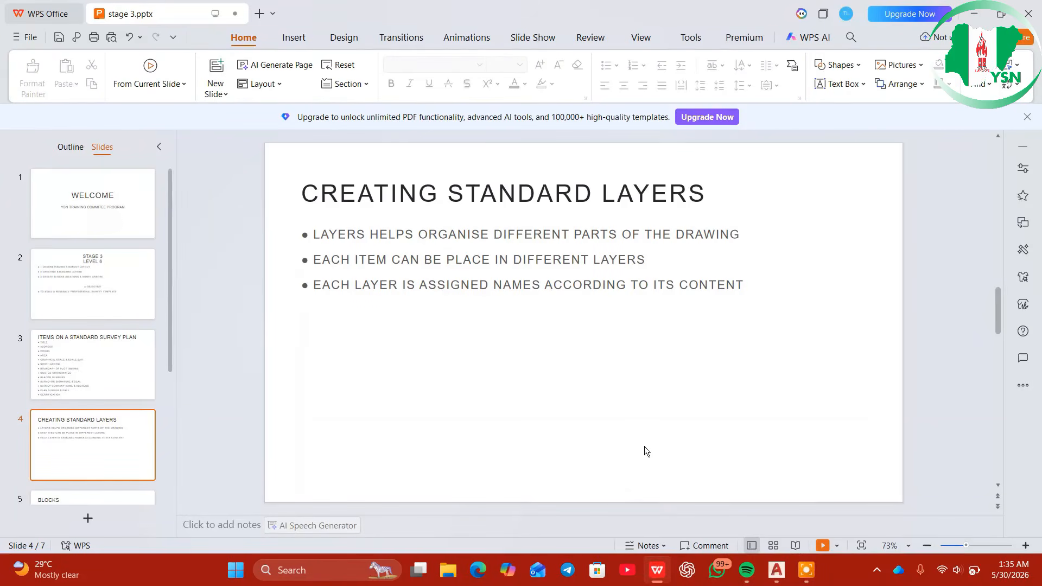
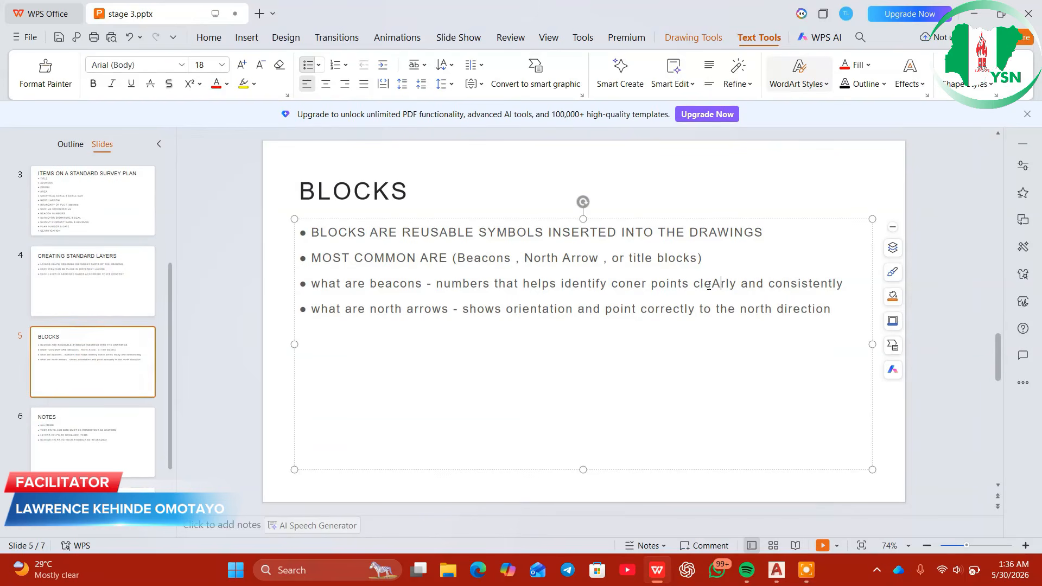
Correct 'cleArly' to 'clearly' on the BLOCKS slide, then bring up AutoCAD's 002.dwg
{"action": "key", "text": "BackSpace"}
{"action": "type", "text": "a"}
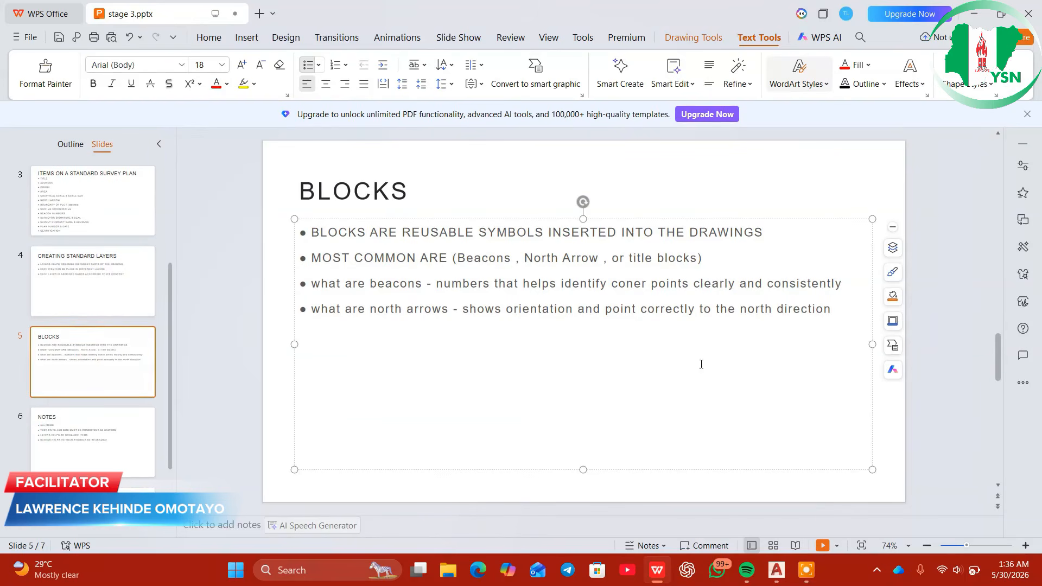
{"action": "mouse_move", "coordinate": [773, 573]}
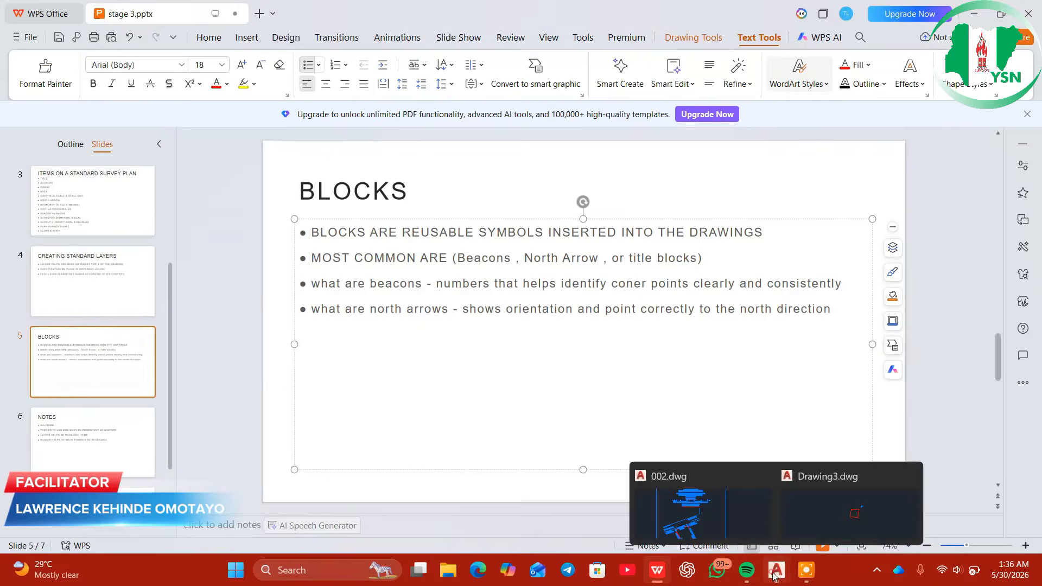
{"action": "left_click", "coordinate": [721, 530]}
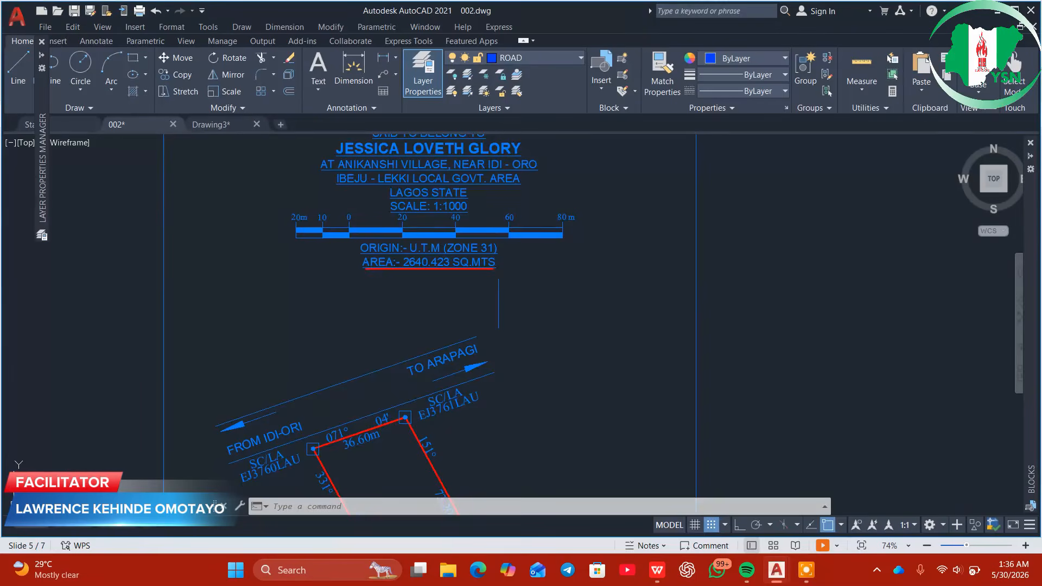
Zoom and pan around the 002.dwg plan to view the red property plot
{"action": "scroll", "coordinate": [498, 304], "scroll_direction": "down", "scroll_amount": 5}
{"action": "scroll", "coordinate": [543, 293], "scroll_direction": "up", "scroll_amount": 8}
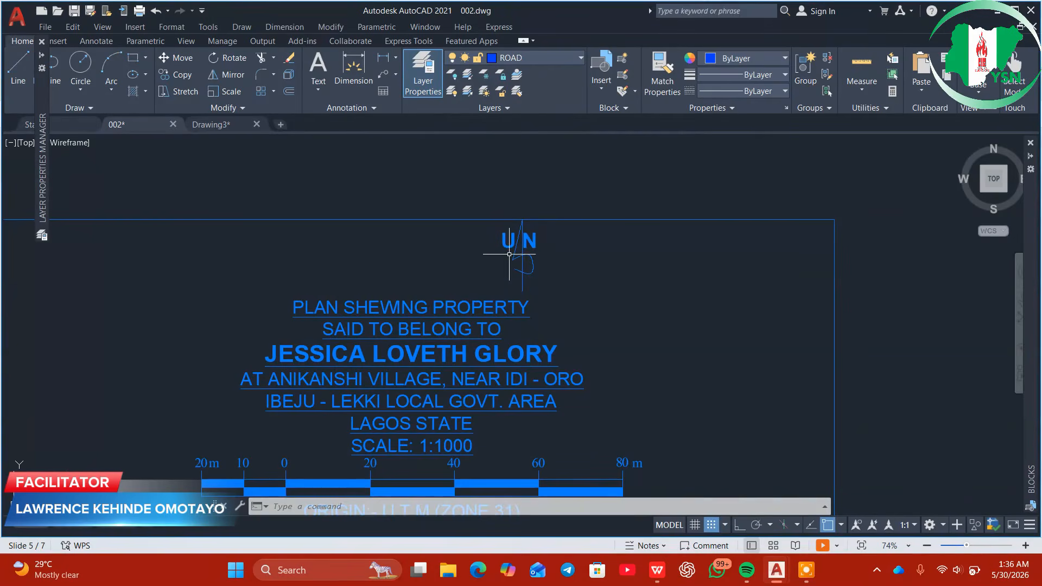
{"action": "scroll", "coordinate": [581, 347], "scroll_direction": "down", "scroll_amount": 2}
{"action": "scroll", "coordinate": [577, 426], "scroll_direction": "down", "scroll_amount": 1}
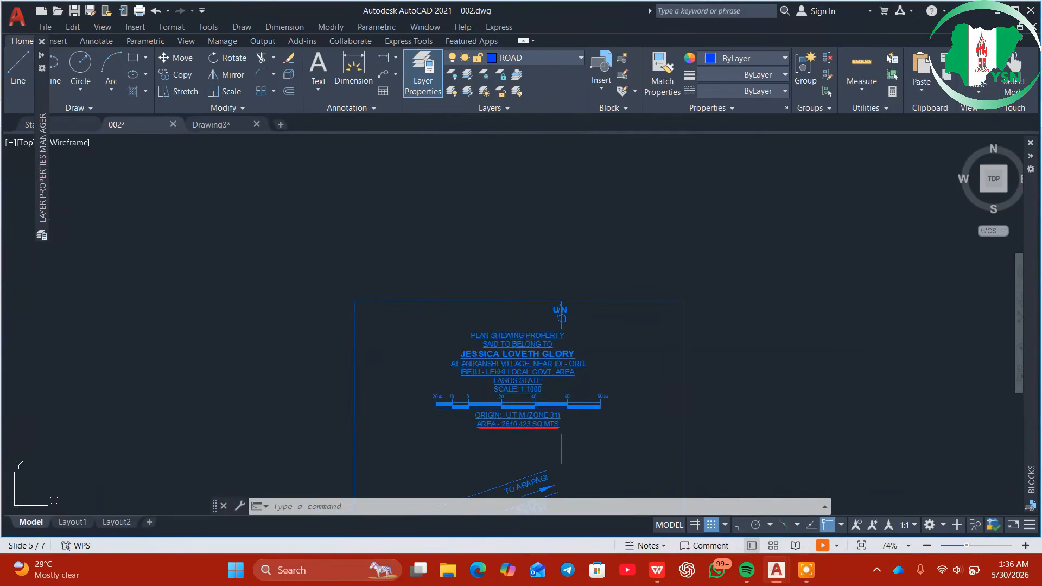
{"action": "middle_click_drag", "start_coordinate": [577, 425], "coordinate": [551, 255]}
{"action": "middle_click_drag", "start_coordinate": [547, 413], "coordinate": [550, 297]}
{"action": "scroll", "coordinate": [475, 244], "scroll_direction": "up", "scroll_amount": 5}
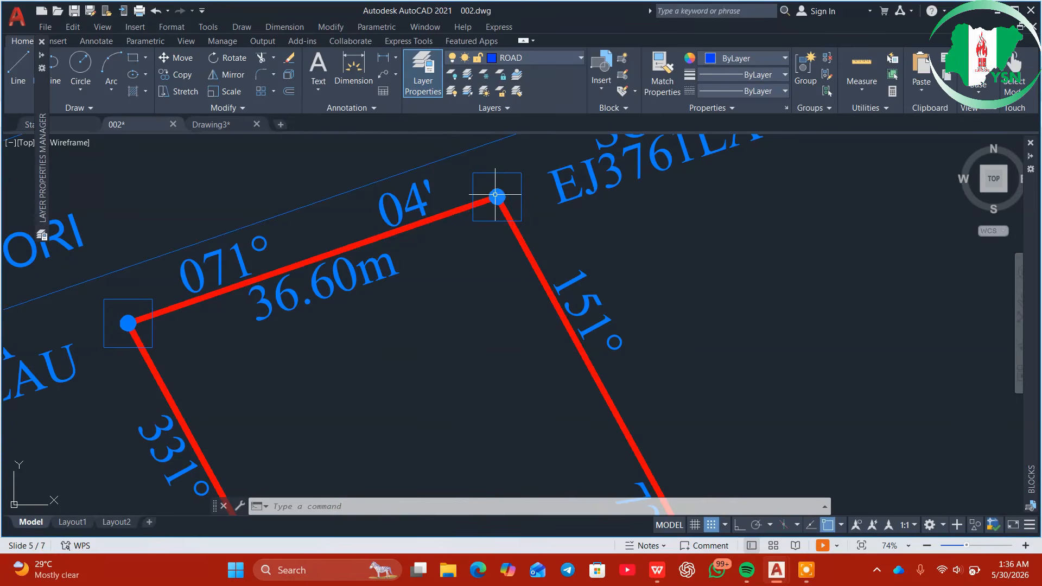
{"action": "scroll", "coordinate": [503, 311], "scroll_direction": "down", "scroll_amount": 4}
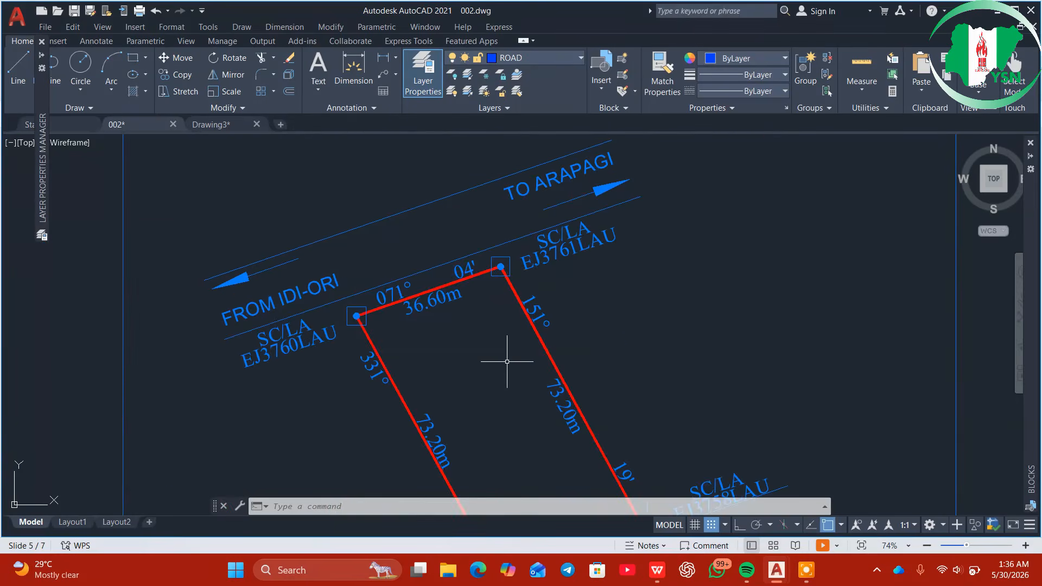
{"action": "scroll", "coordinate": [507, 362], "scroll_direction": "down", "scroll_amount": 5}
{"action": "scroll", "coordinate": [504, 348], "scroll_direction": "up", "scroll_amount": 5}
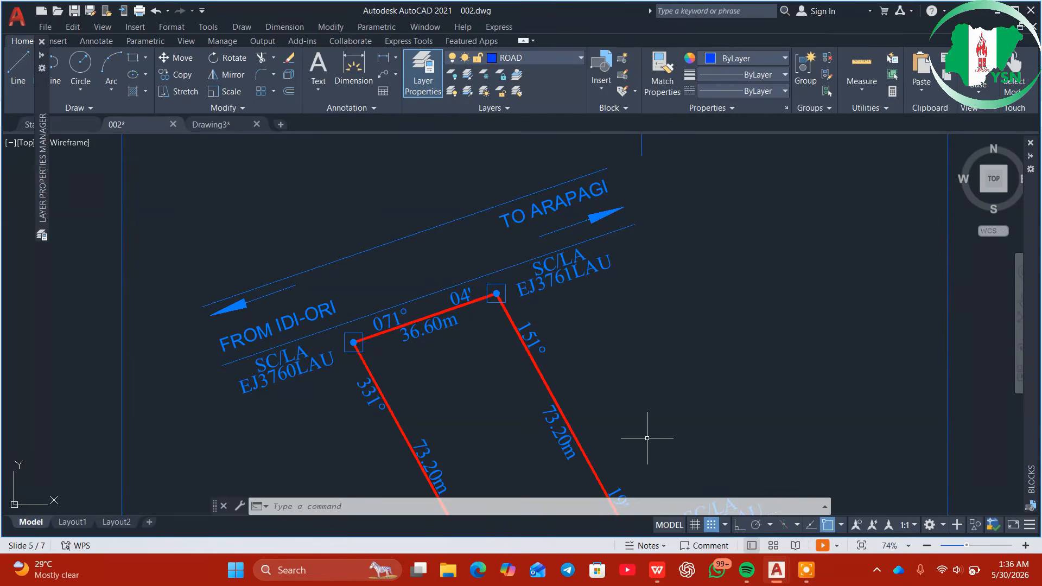
{"action": "scroll", "coordinate": [641, 380], "scroll_direction": "down", "scroll_amount": 5}
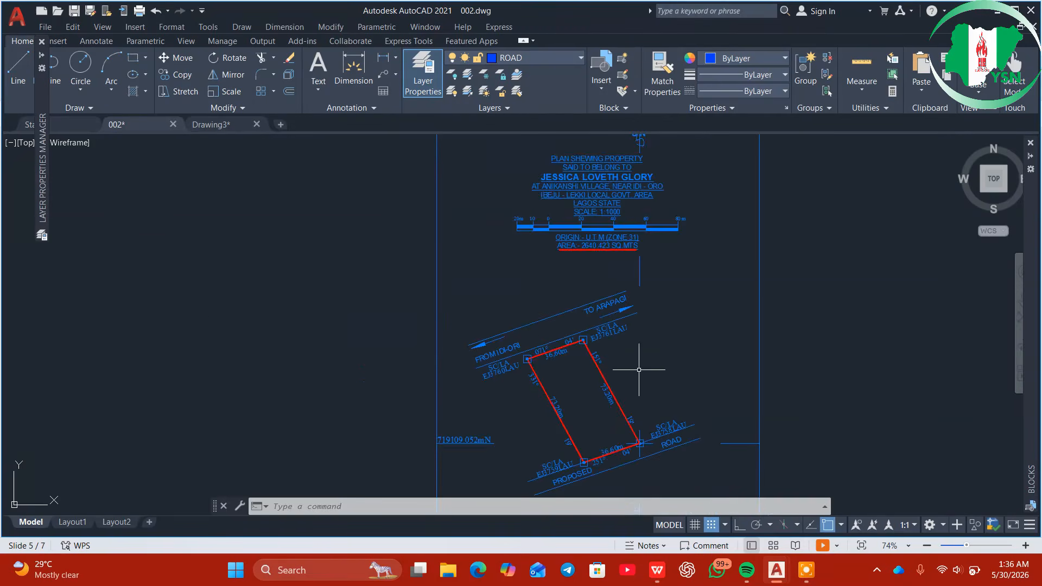
{"action": "scroll", "coordinate": [543, 320], "scroll_direction": "up", "scroll_amount": 3}
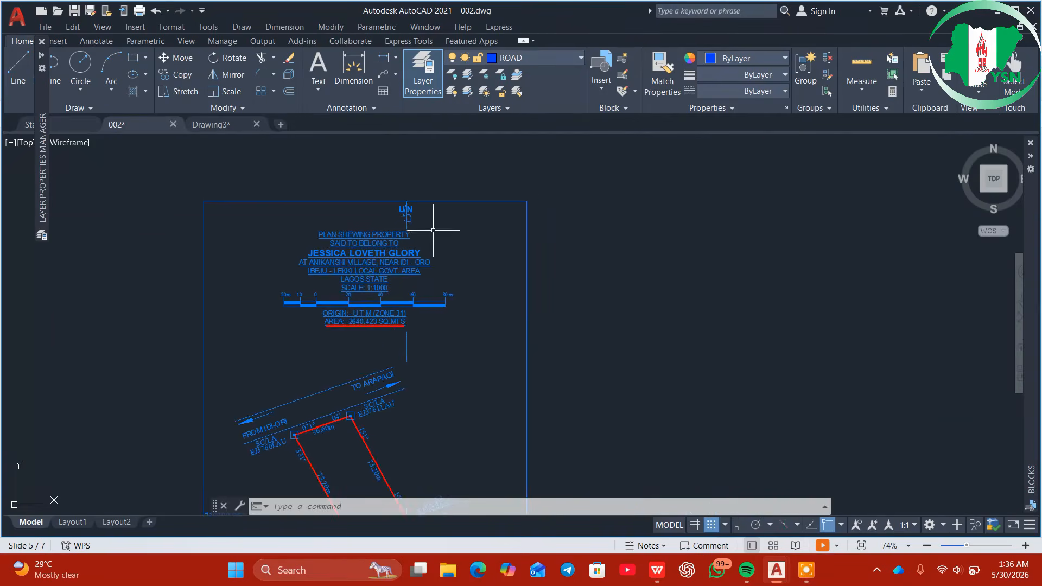
{"action": "scroll", "coordinate": [407, 214], "scroll_direction": "up", "scroll_amount": 10}
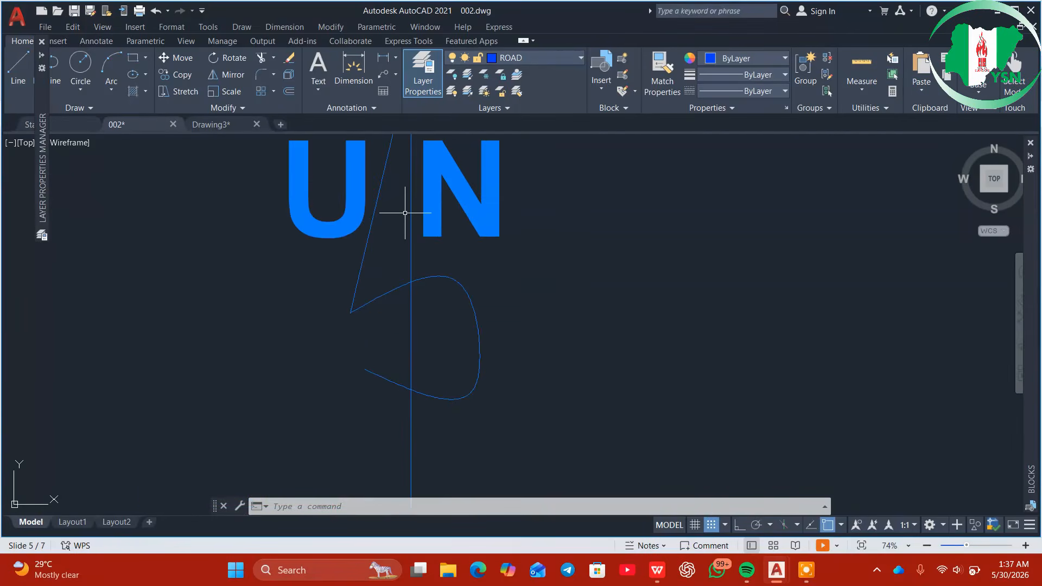
{"action": "scroll", "coordinate": [405, 213], "scroll_direction": "down", "scroll_amount": 3}
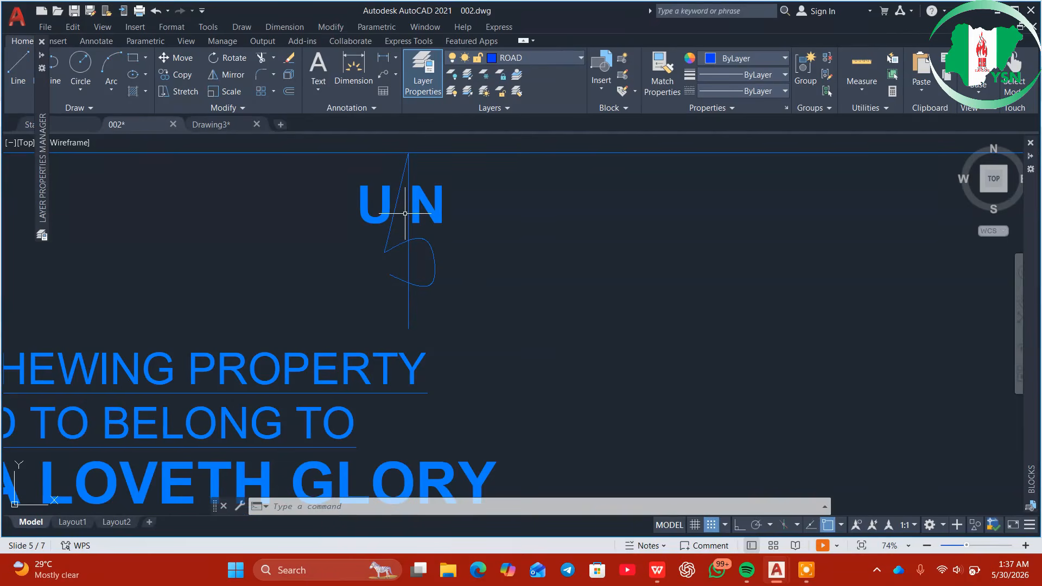
Check the plan's layer list without changing it, then switch to Drawing3
{"action": "left_click", "coordinate": [547, 58]}
{"action": "left_click", "coordinate": [547, 57]}
{"action": "left_click", "coordinate": [239, 124]}
{"action": "middle_click_drag", "start_coordinate": [470, 178], "coordinate": [366, 310]}
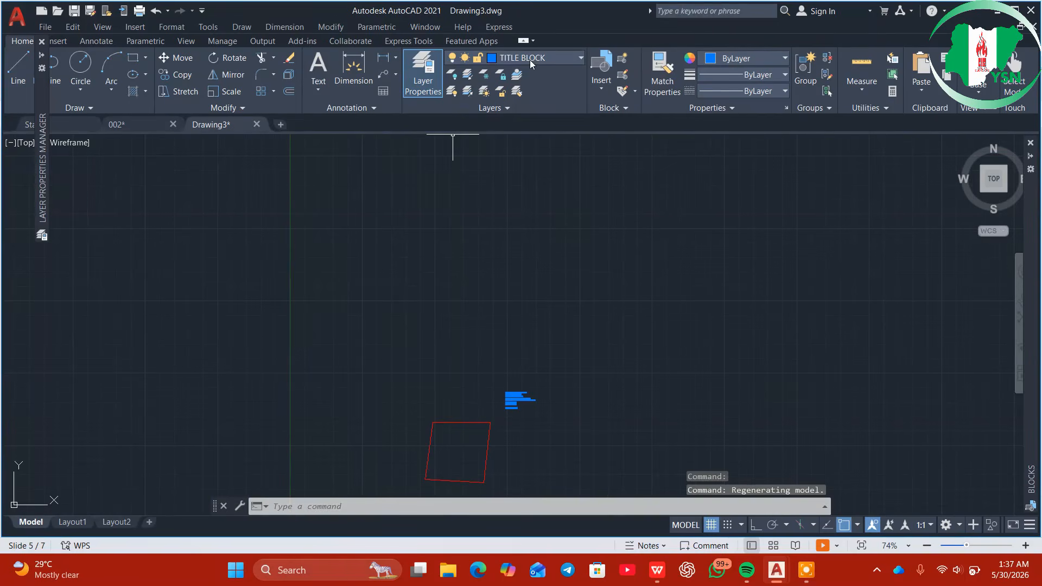
Add a new layer named NORTH ARROW with colour 150 in Layer Properties
{"action": "left_click", "coordinate": [432, 71]}
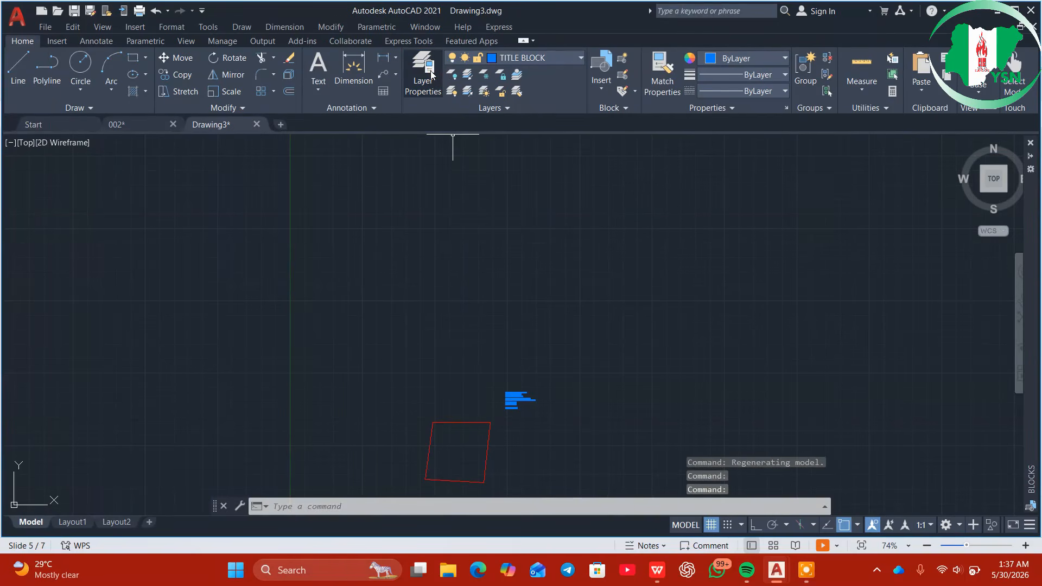
{"action": "left_click", "coordinate": [431, 71]}
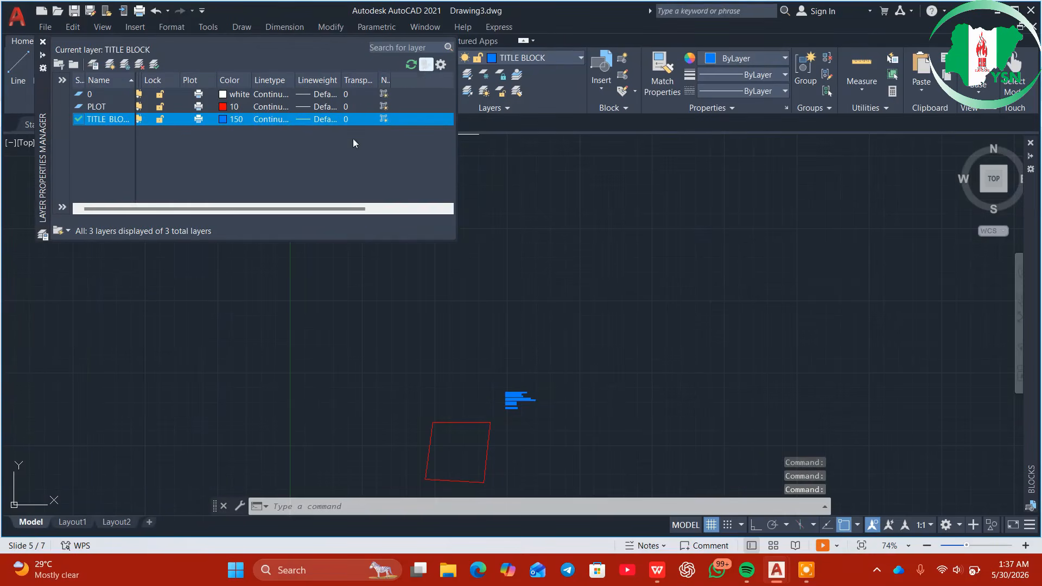
{"action": "right_click", "coordinate": [203, 170]}
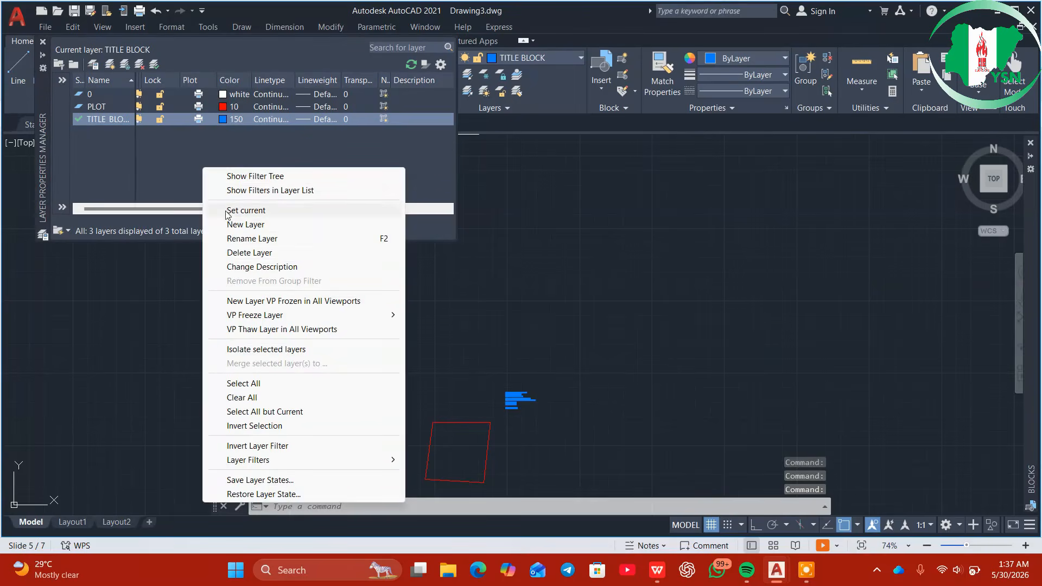
{"action": "left_click", "coordinate": [239, 238]}
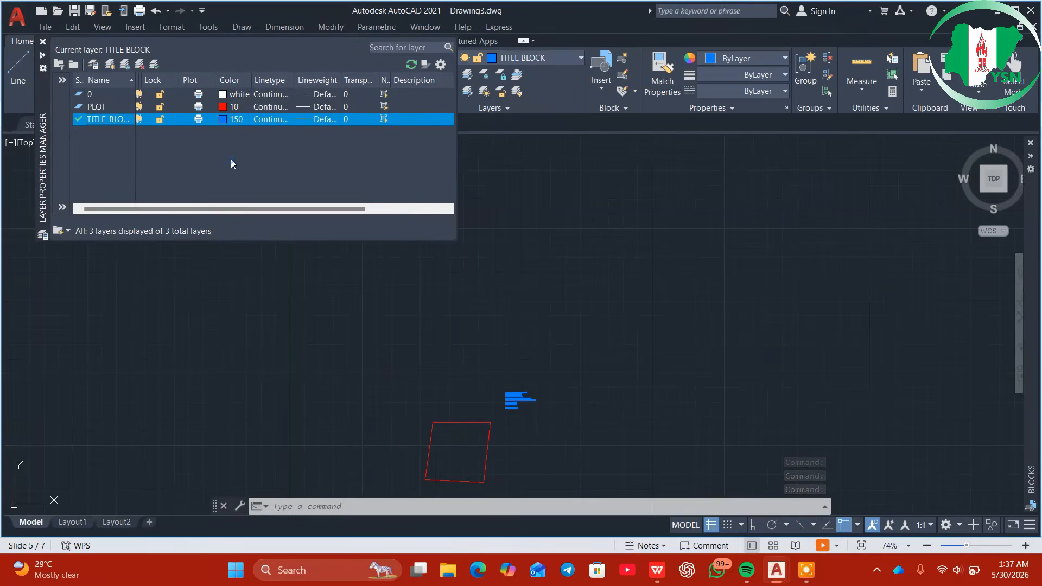
{"action": "right_click", "coordinate": [231, 163]}
{"action": "left_click", "coordinate": [273, 217]}
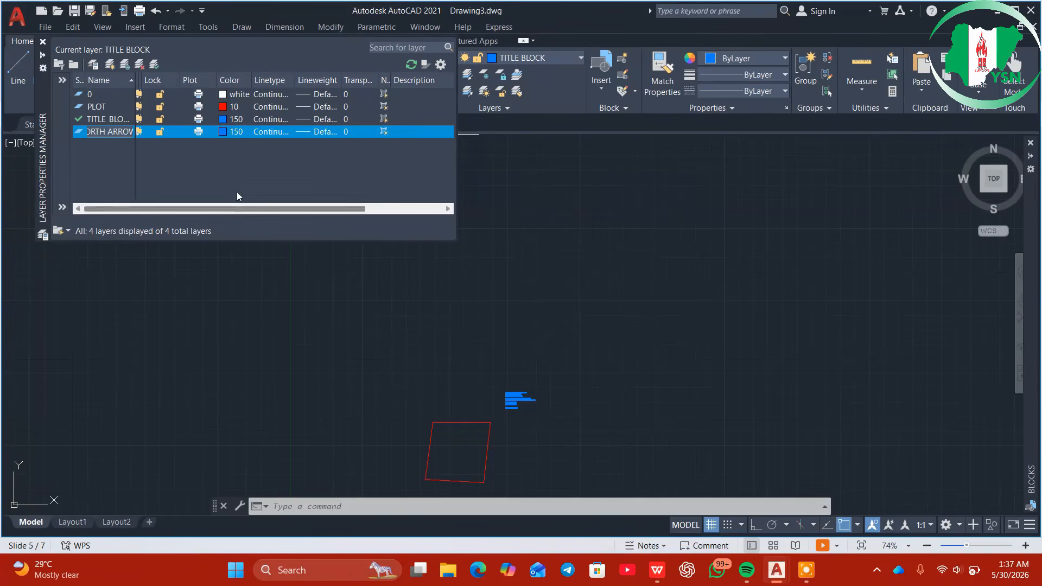
{"action": "left_click", "coordinate": [230, 171]}
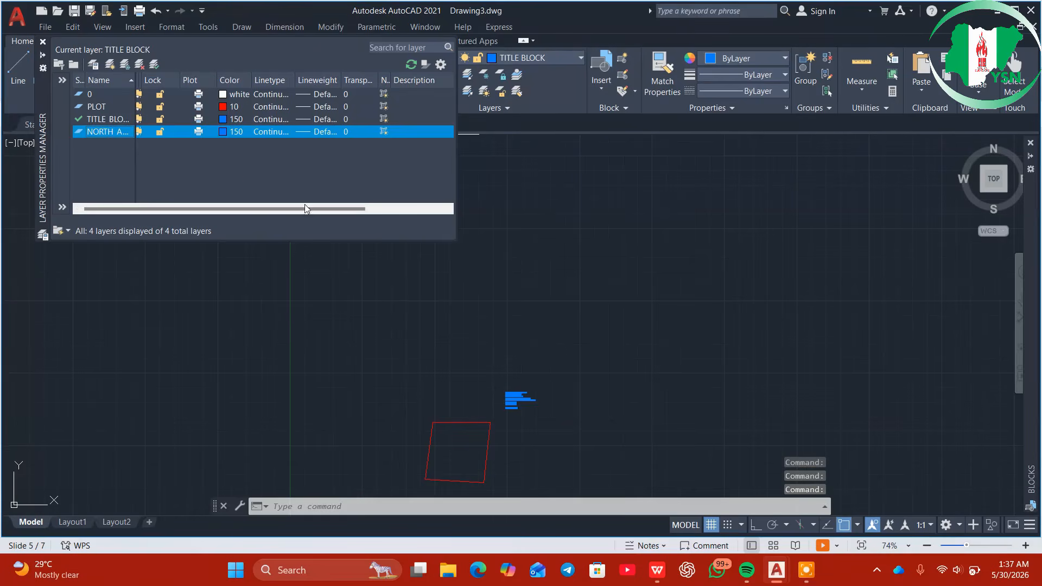
{"action": "left_click", "coordinate": [44, 43]}
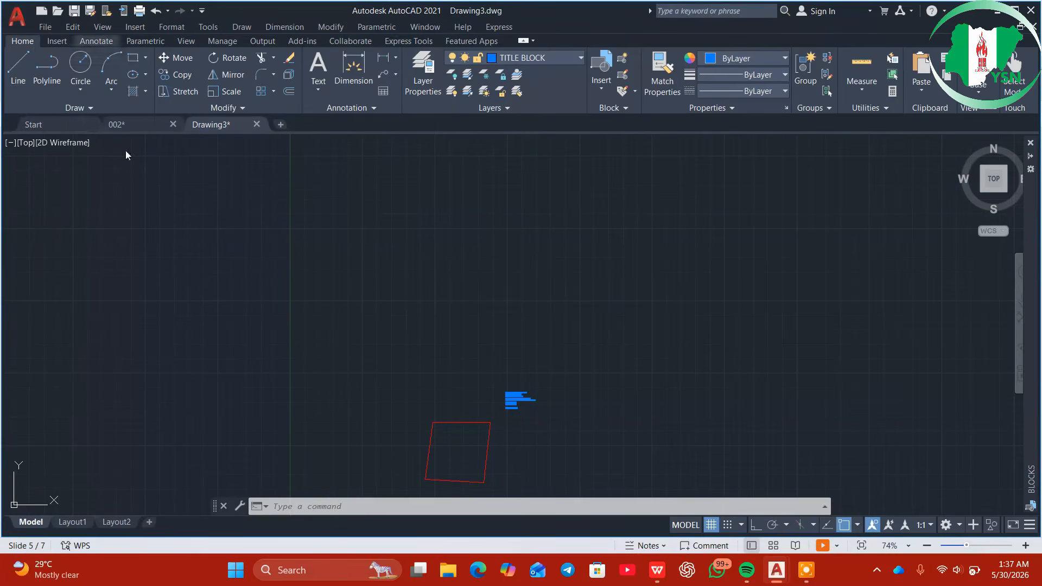
Make NORTH ARROW the current layer and start a line with a first point
{"action": "left_click", "coordinate": [565, 55]}
{"action": "left_click", "coordinate": [512, 90]}
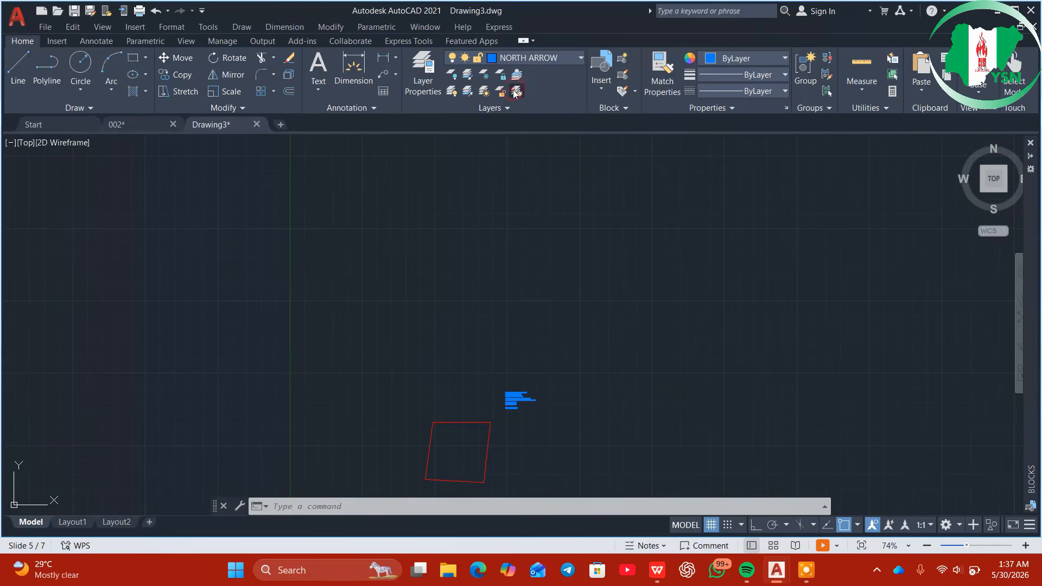
{"action": "left_click", "coordinate": [19, 72]}
{"action": "middle_click_drag", "start_coordinate": [418, 331], "coordinate": [425, 280]}
{"action": "scroll", "coordinate": [425, 281], "scroll_direction": "up", "scroll_amount": 5}
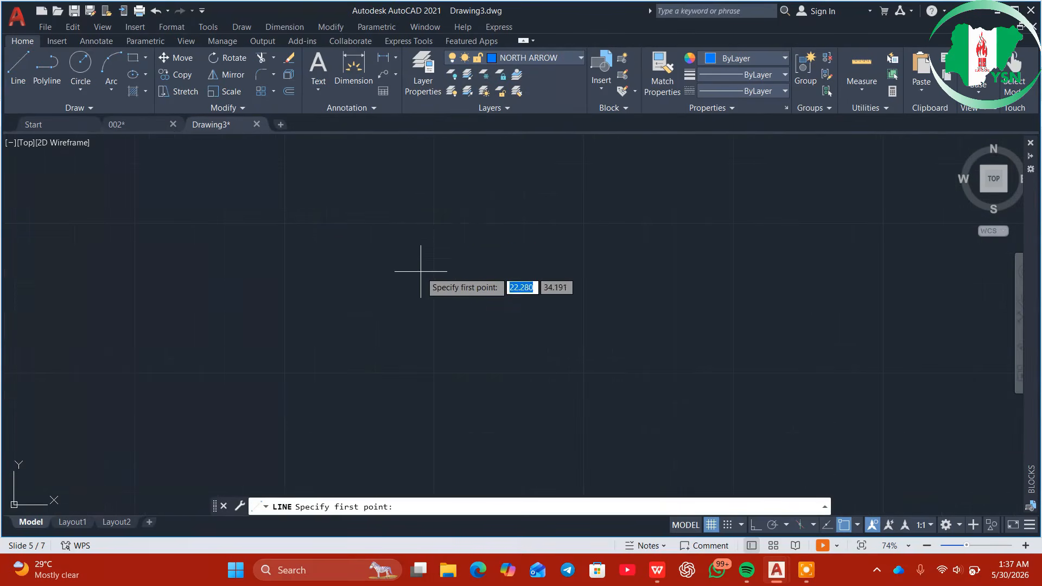
{"action": "left_click", "coordinate": [445, 158]}
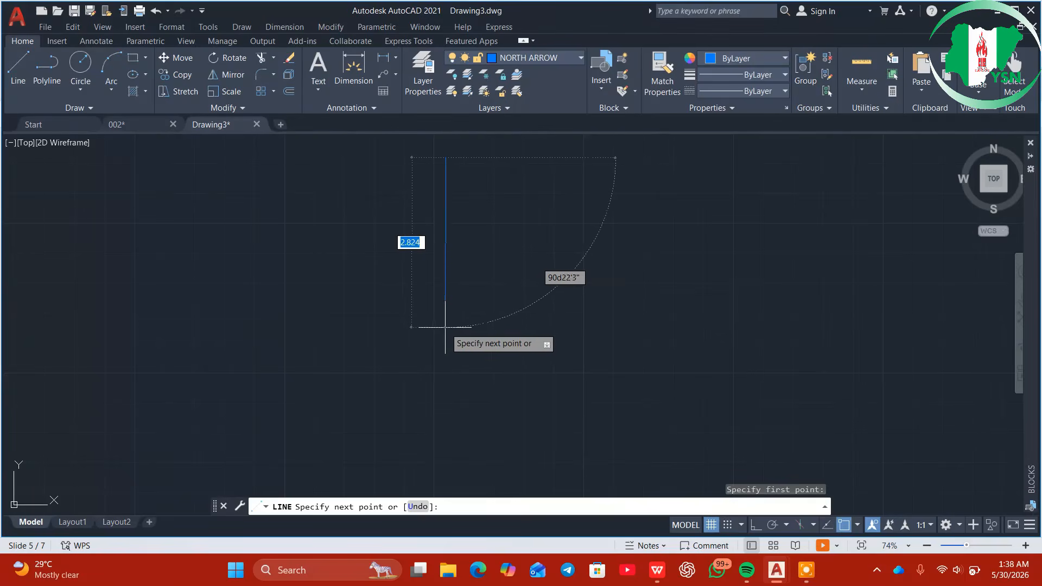
Cancel the pending line and turn Ortho mode on
{"action": "key", "text": "Escape"}
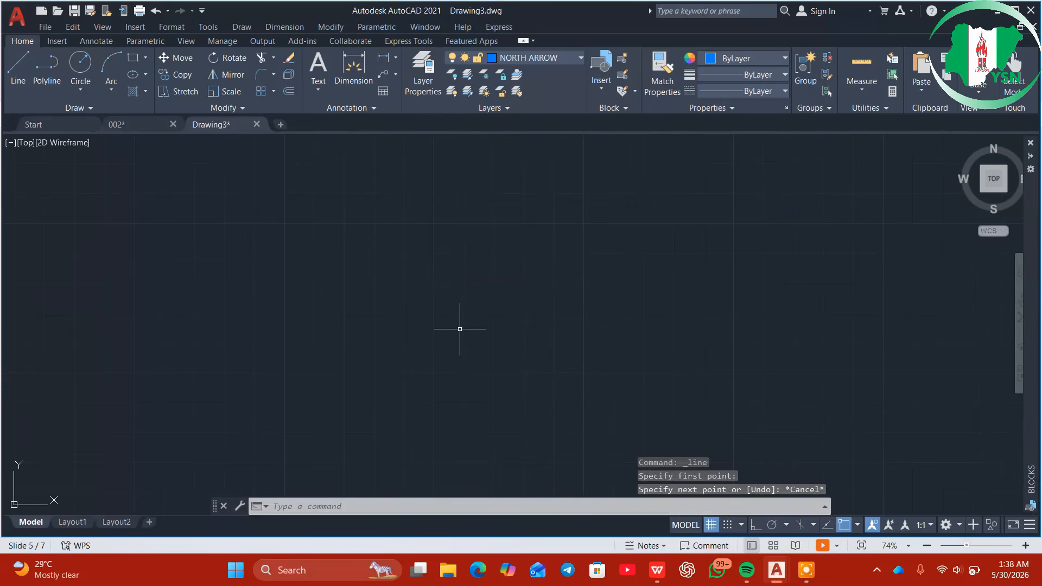
{"action": "type", "text": "ORTHO"}
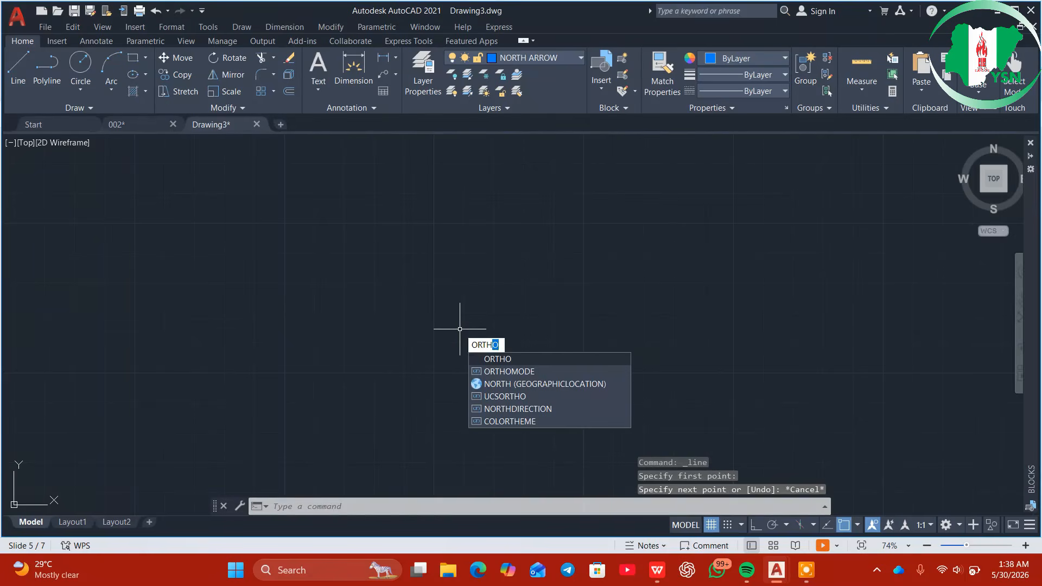
{"action": "key", "text": "Return"}
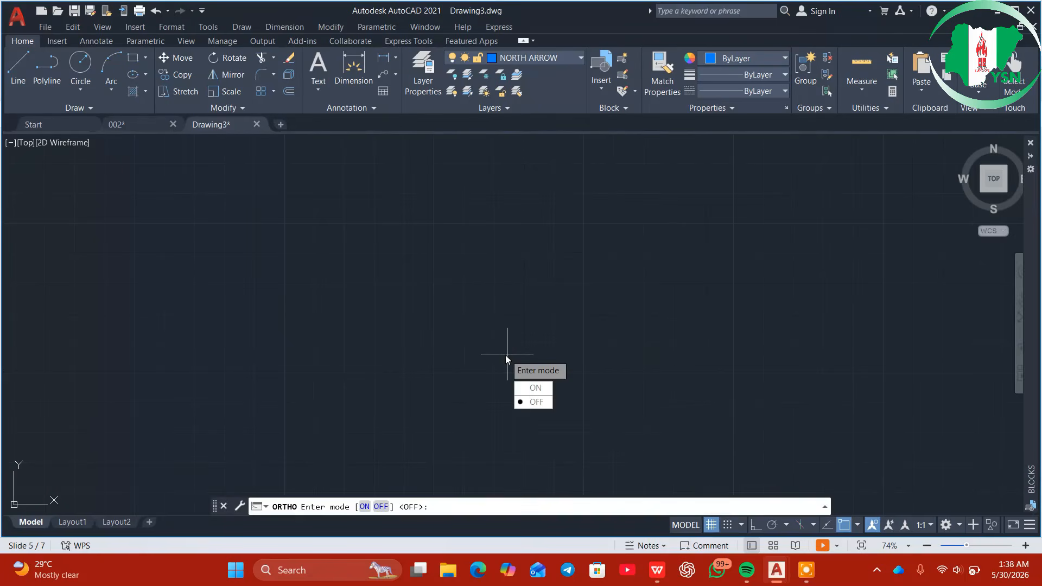
{"action": "left_click", "coordinate": [535, 387]}
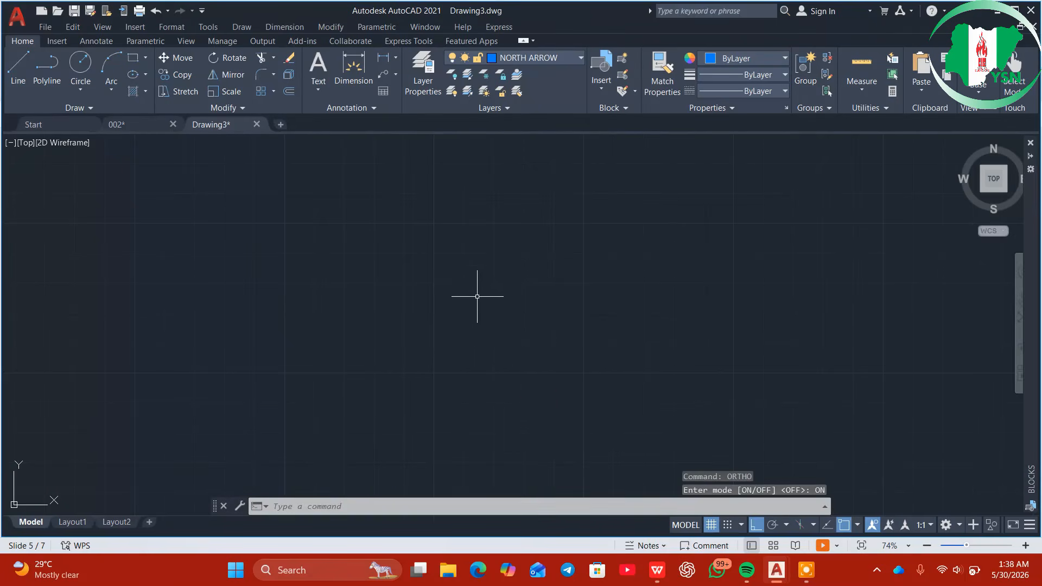
{"action": "left_click", "coordinate": [456, 219]}
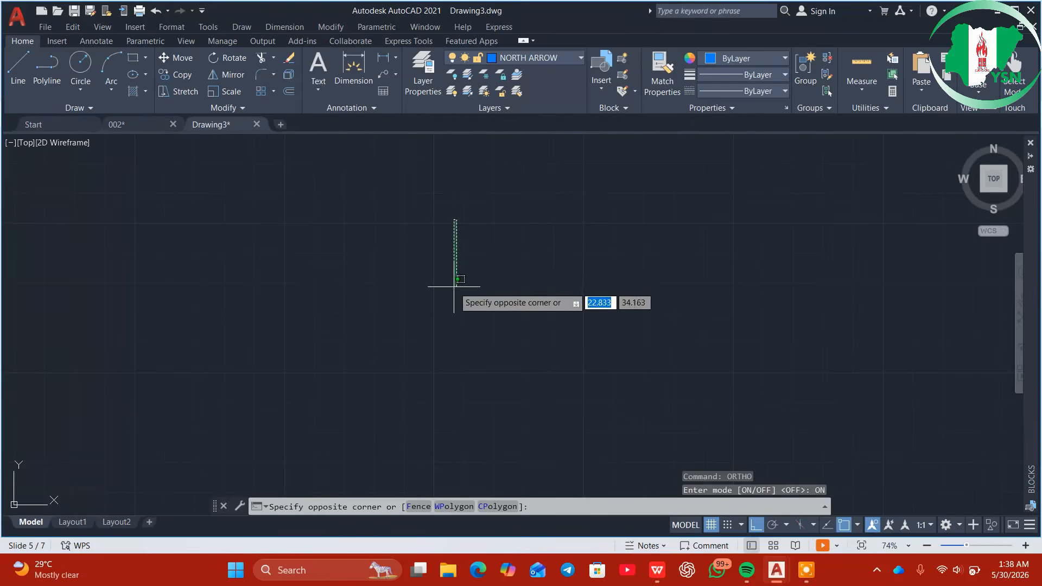
{"action": "left_click", "coordinate": [453, 358]}
{"action": "key", "text": "Escape"}
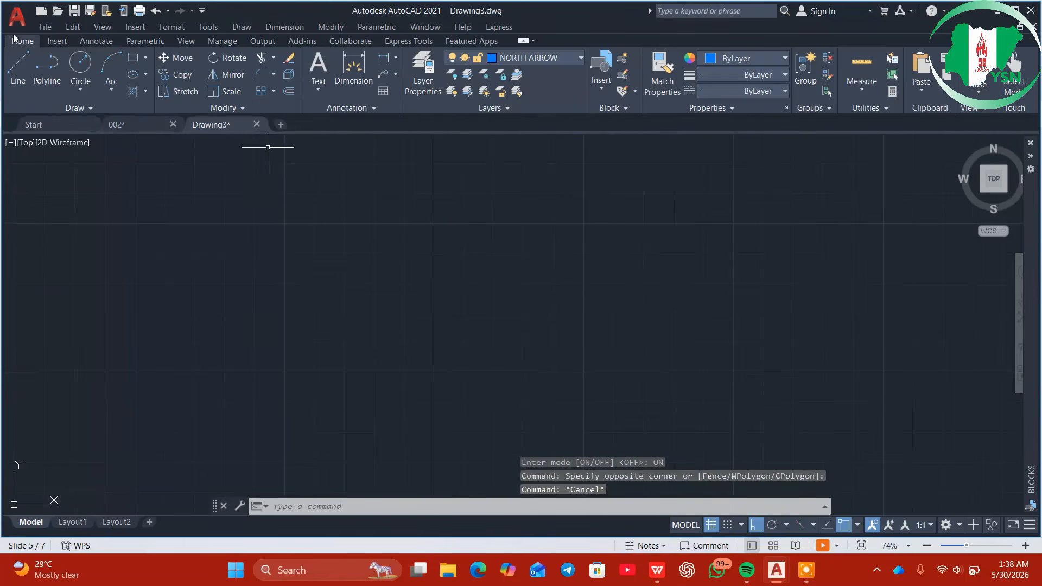
Draw a vertical line about 2.670 long downward in the upper-left of the drawing
{"action": "right_click", "coordinate": [577, 168]}
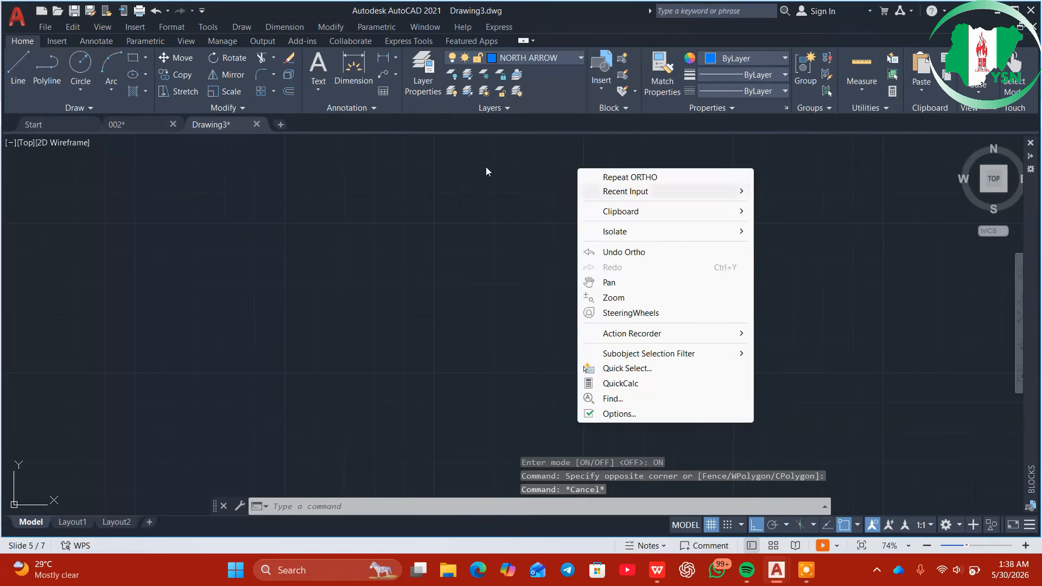
{"action": "left_click", "coordinate": [24, 67]}
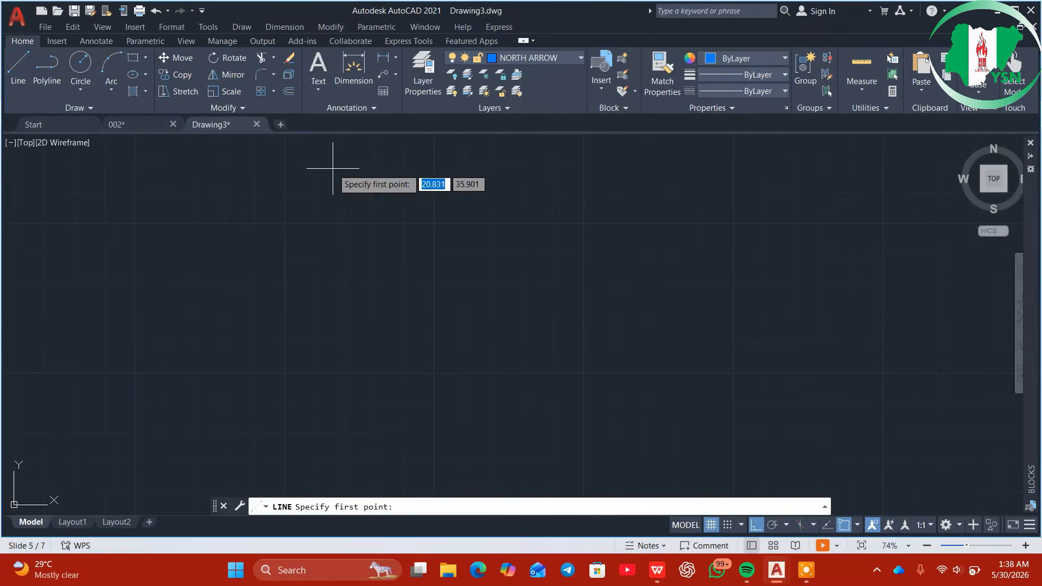
{"action": "left_click", "coordinate": [389, 184]}
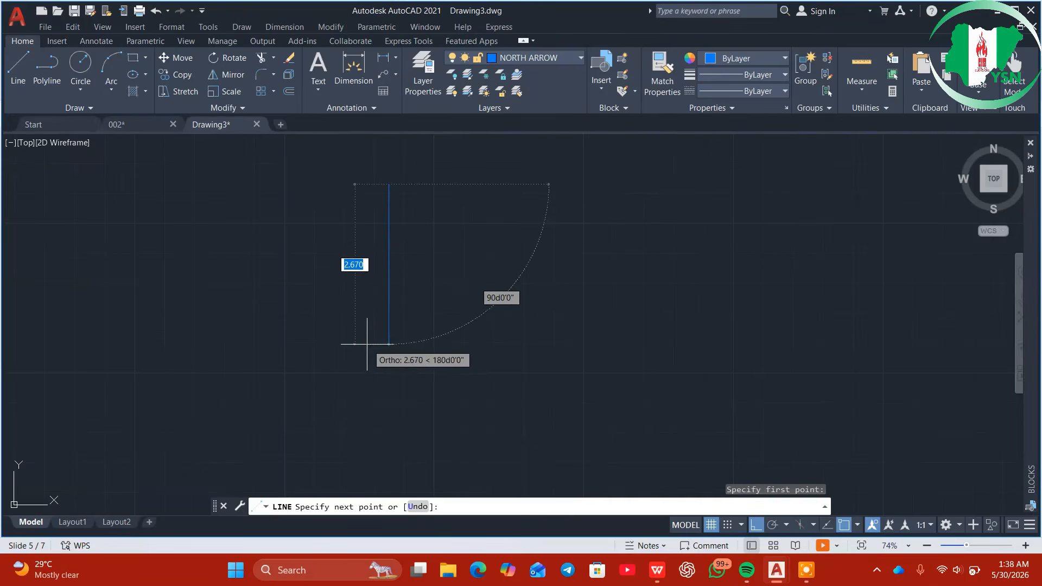
{"action": "left_click", "coordinate": [388, 343]}
{"action": "key", "text": "Escape"}
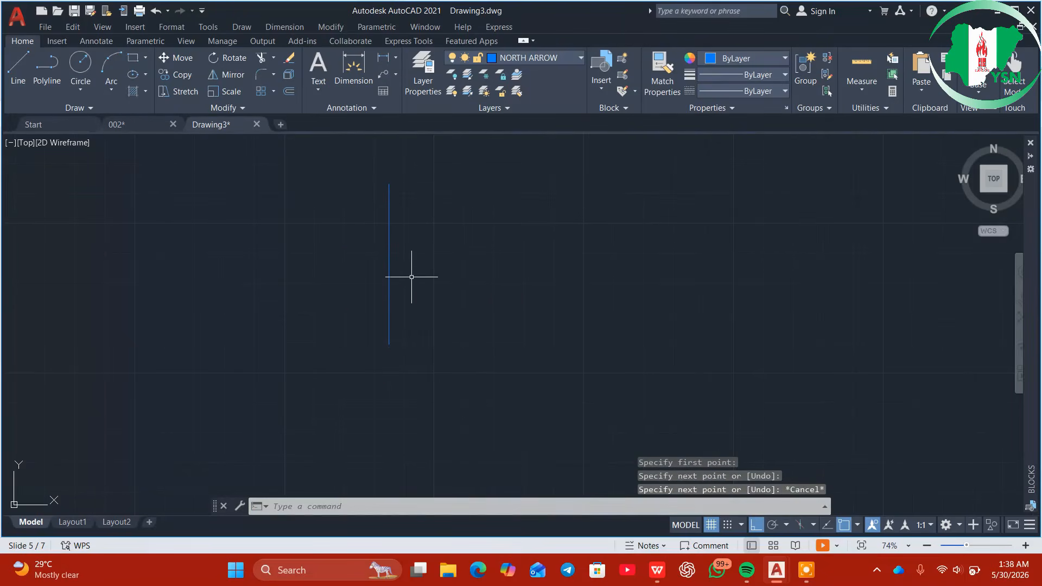
{"action": "right_click", "coordinate": [403, 179]}
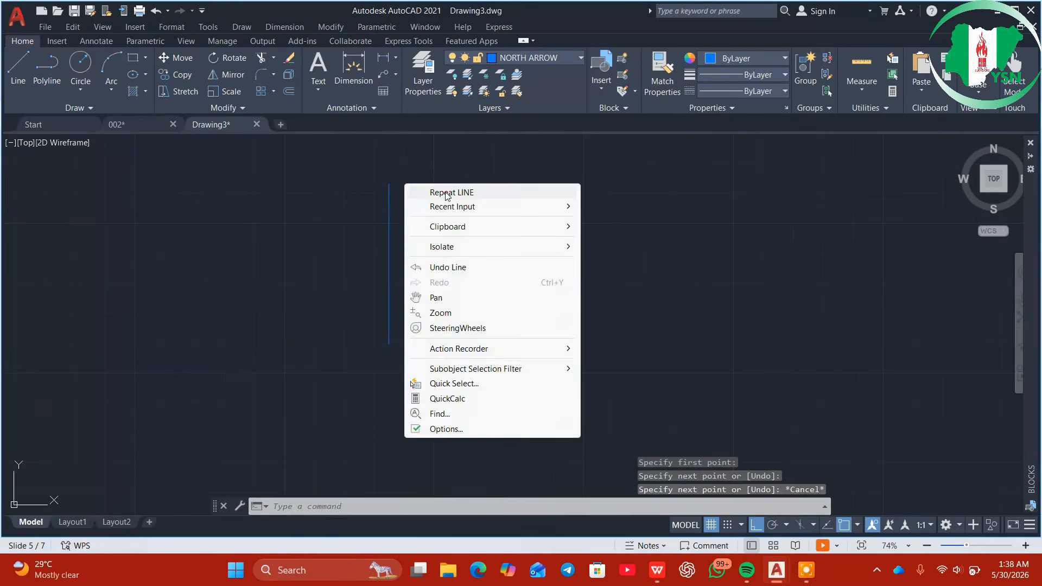
{"action": "left_click", "coordinate": [442, 190]}
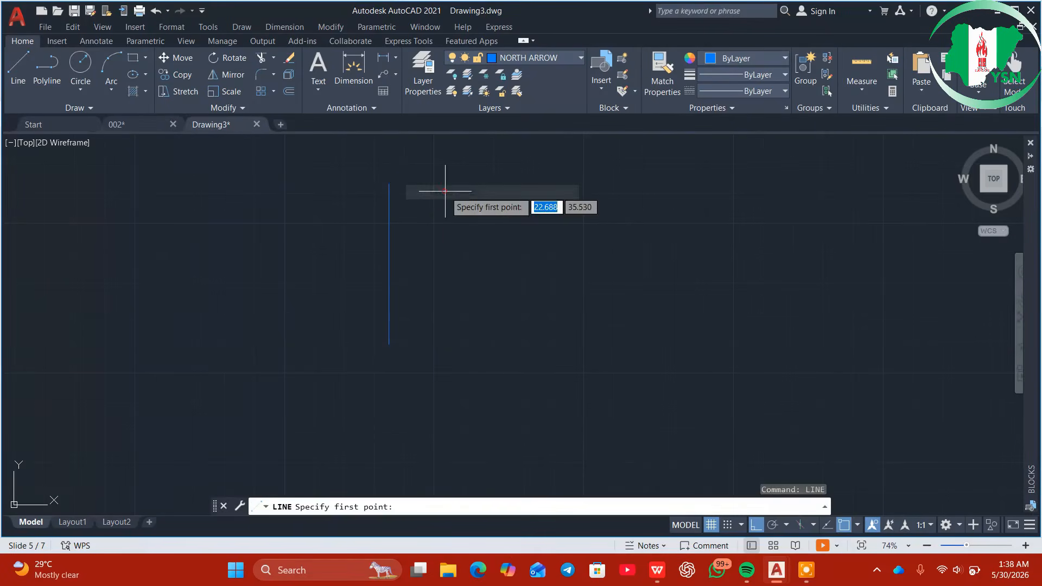
{"action": "left_click", "coordinate": [389, 184]}
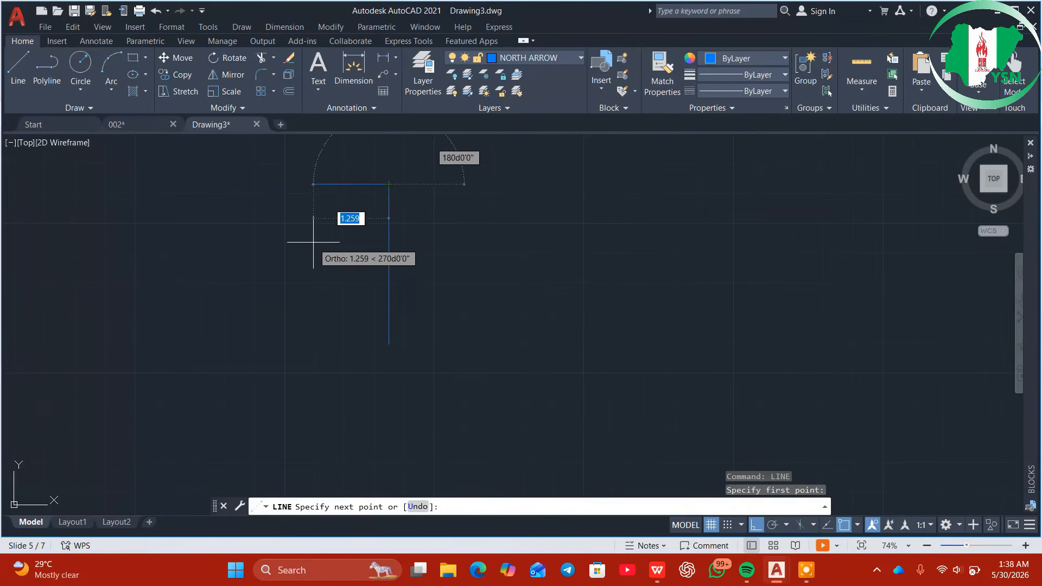
{"action": "key", "text": "Escape"}
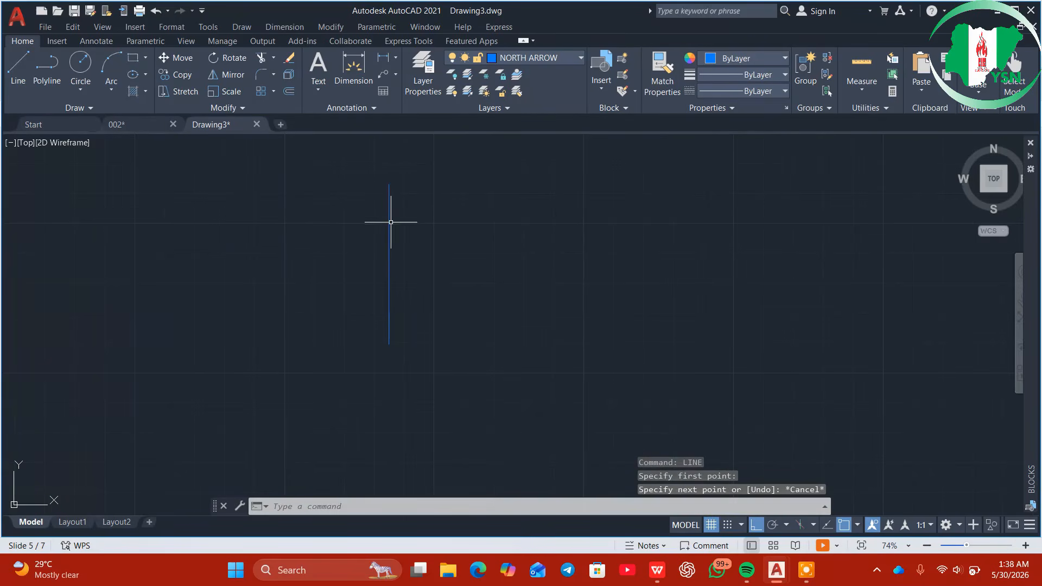
Turn Ortho off and draw a slanted line down-left from the vertical line's top
{"action": "type", "text": "O"}
{"action": "left_click", "coordinate": [432, 271]}
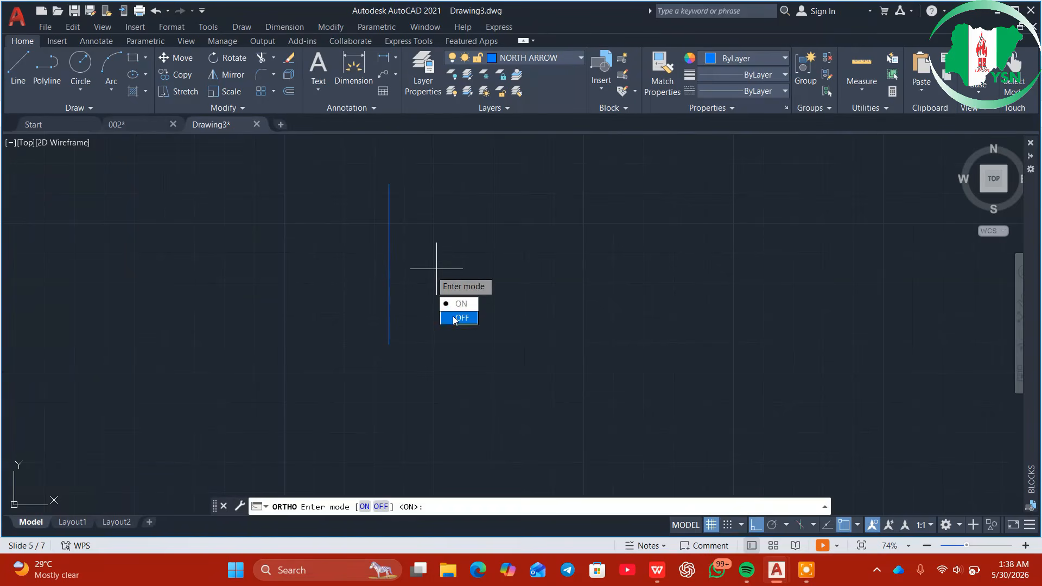
{"action": "left_click", "coordinate": [459, 318]}
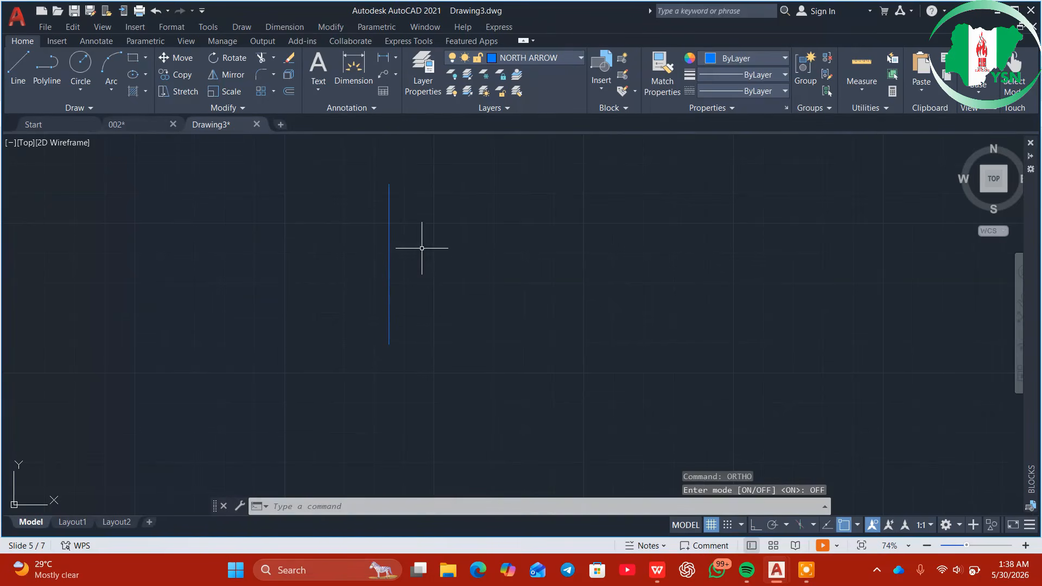
{"action": "right_click", "coordinate": [412, 191]}
{"action": "left_click", "coordinate": [29, 67]}
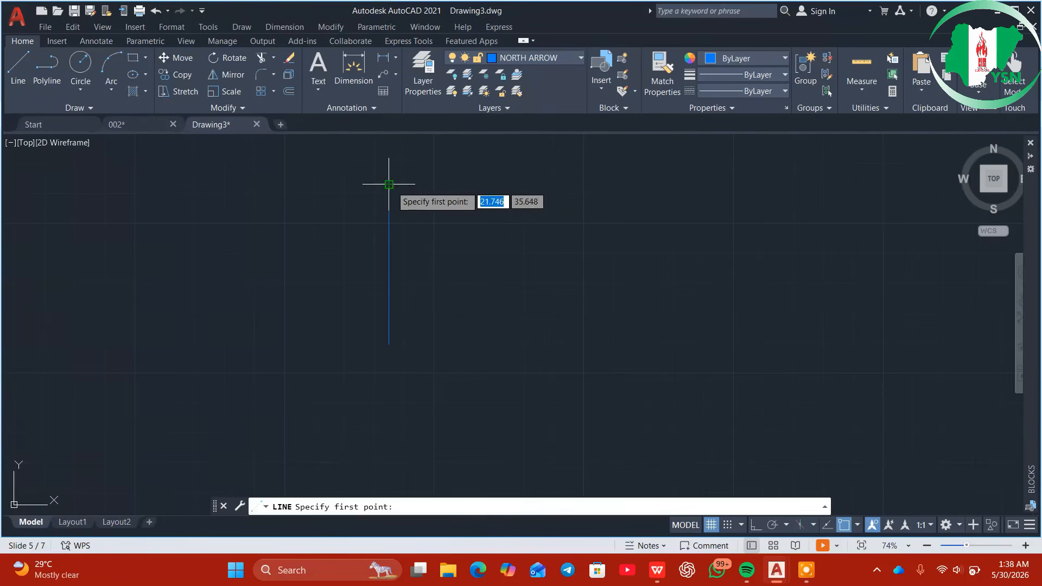
{"action": "left_click", "coordinate": [389, 185]}
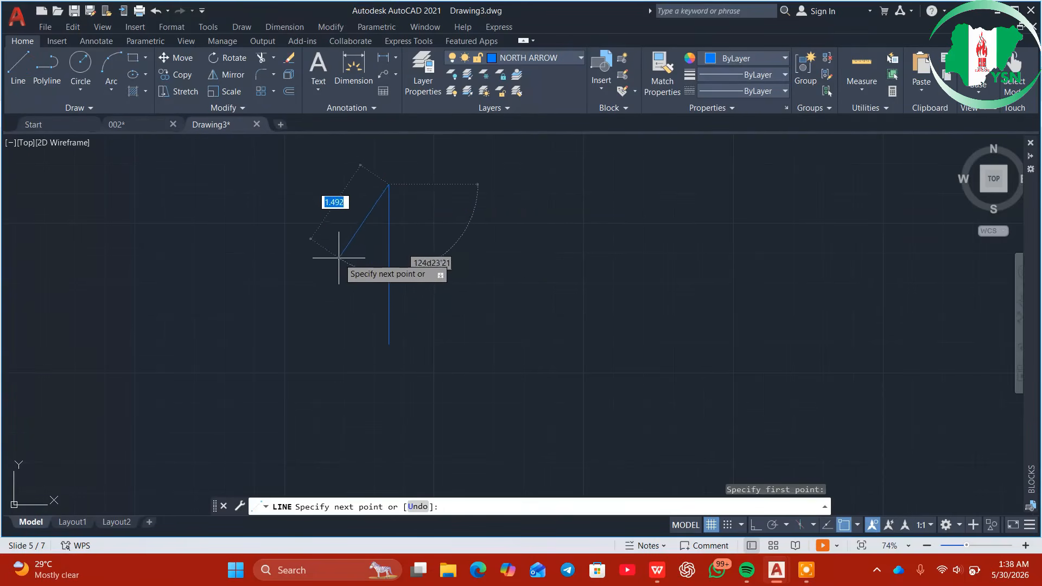
{"action": "left_click", "coordinate": [361, 286]}
{"action": "key", "text": "Escape"}
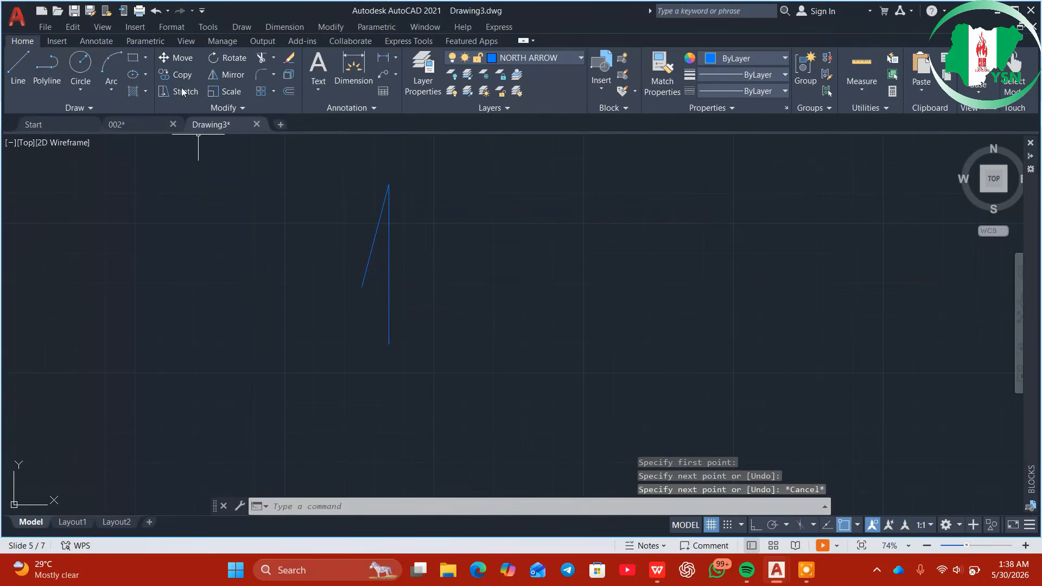
Draw a 3-point arc from the slanted line's end looping around the vertical line
{"action": "left_click", "coordinate": [111, 66]}
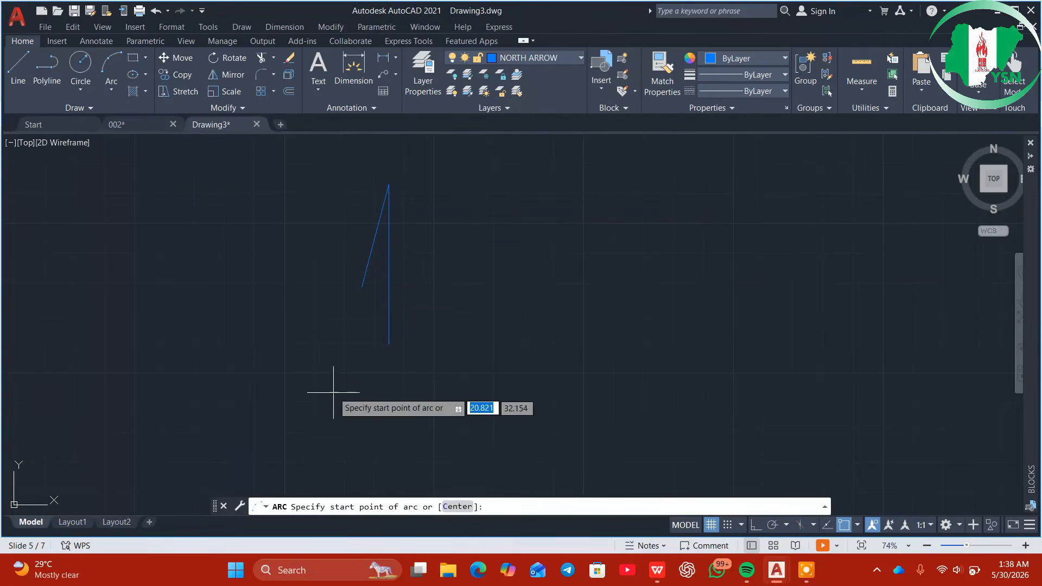
{"action": "left_click", "coordinate": [361, 287]}
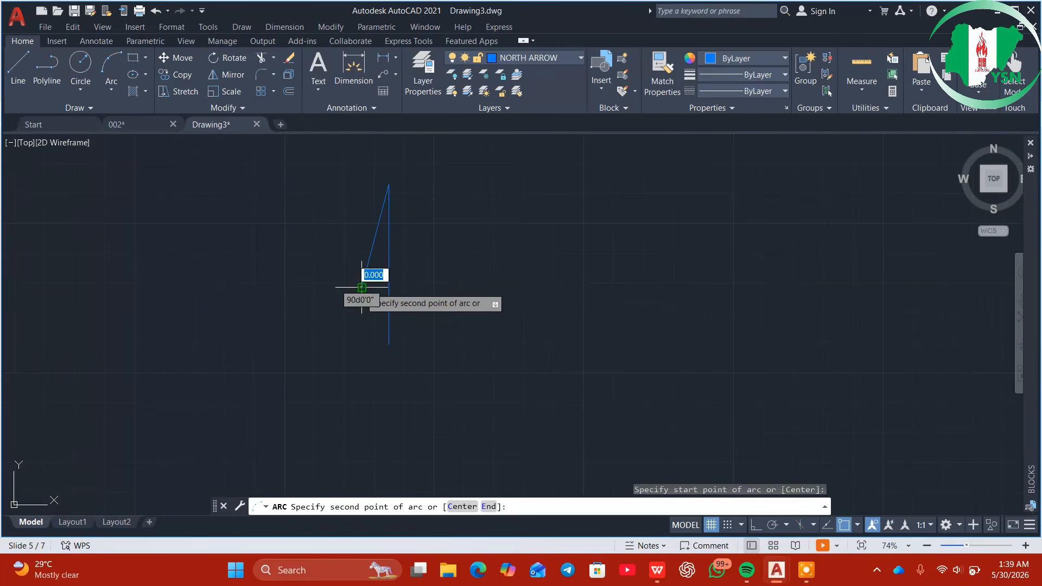
{"action": "left_click", "coordinate": [389, 343]}
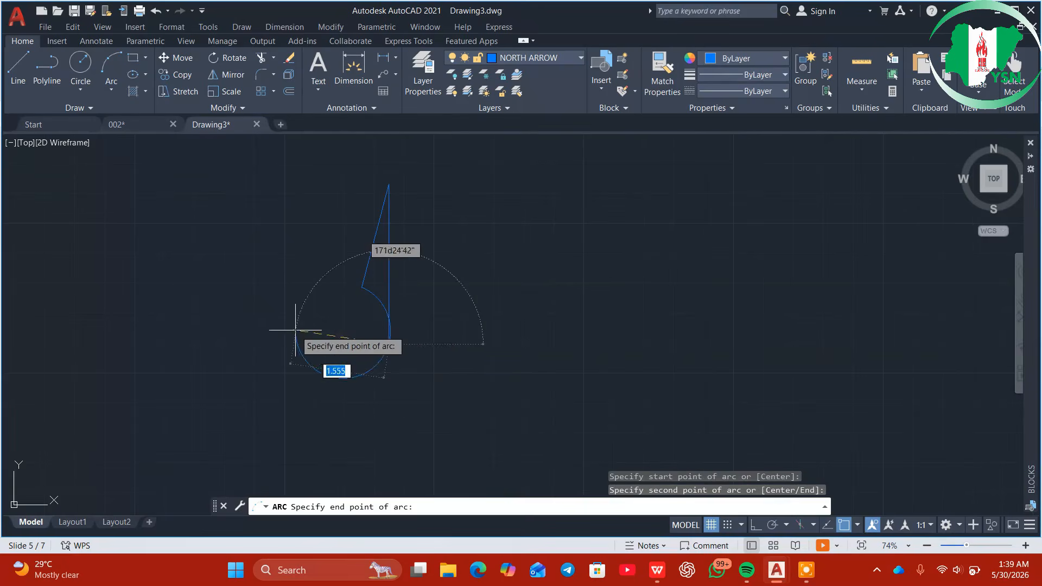
{"action": "left_click", "coordinate": [364, 331]}
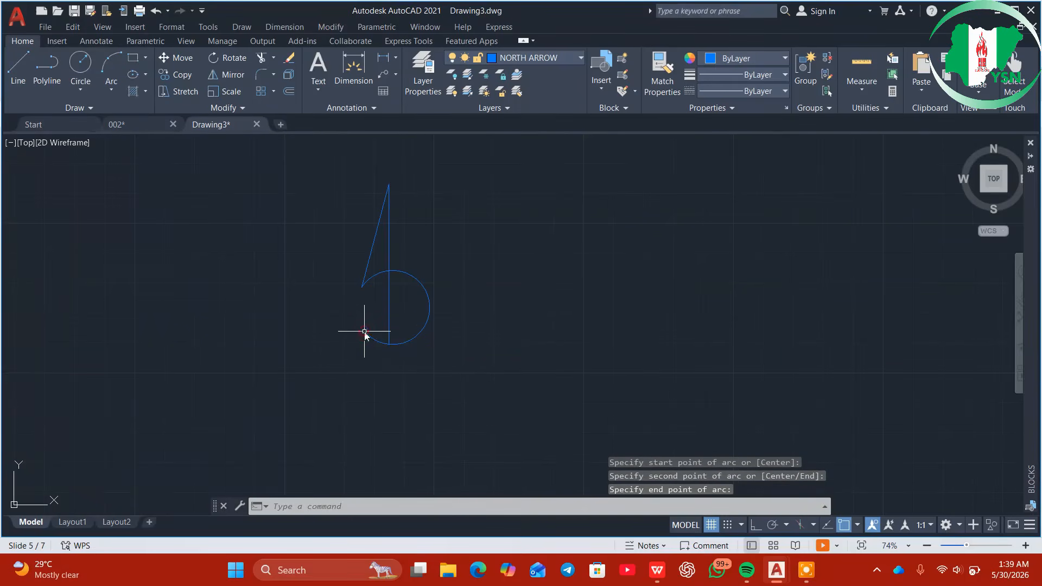
Lengthen the vertical line downward below the arc using its end grip
{"action": "left_click", "coordinate": [389, 318]}
{"action": "mouse_move", "coordinate": [388, 345]}
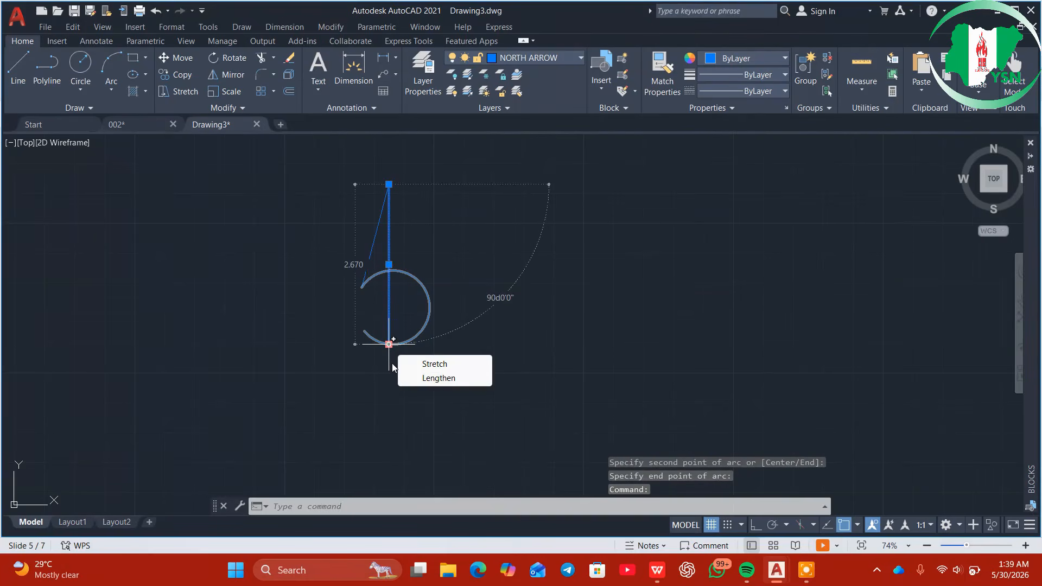
{"action": "left_click", "coordinate": [417, 379]}
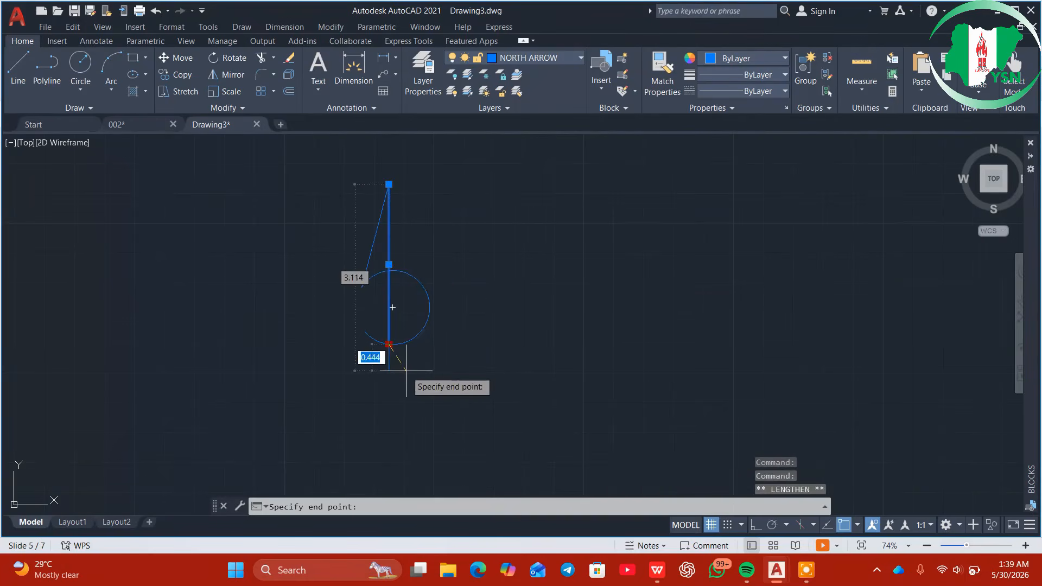
{"action": "left_click", "coordinate": [389, 384]}
{"action": "key", "text": "Escape"}
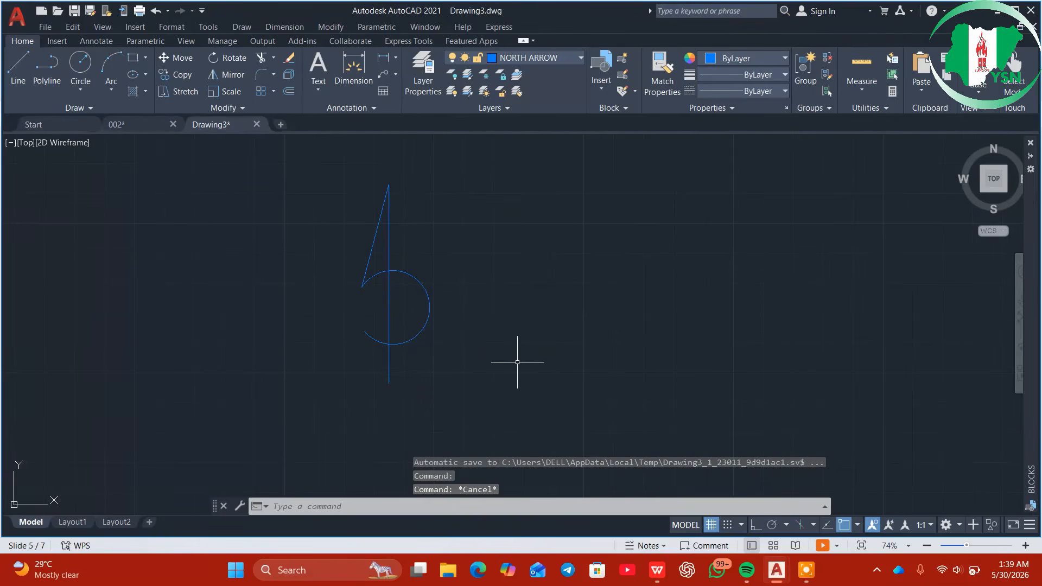
Add multiline text 'U N' above the arrow and move it onto the vertical line
{"action": "left_click", "coordinate": [316, 64]}
{"action": "left_click", "coordinate": [348, 210]}
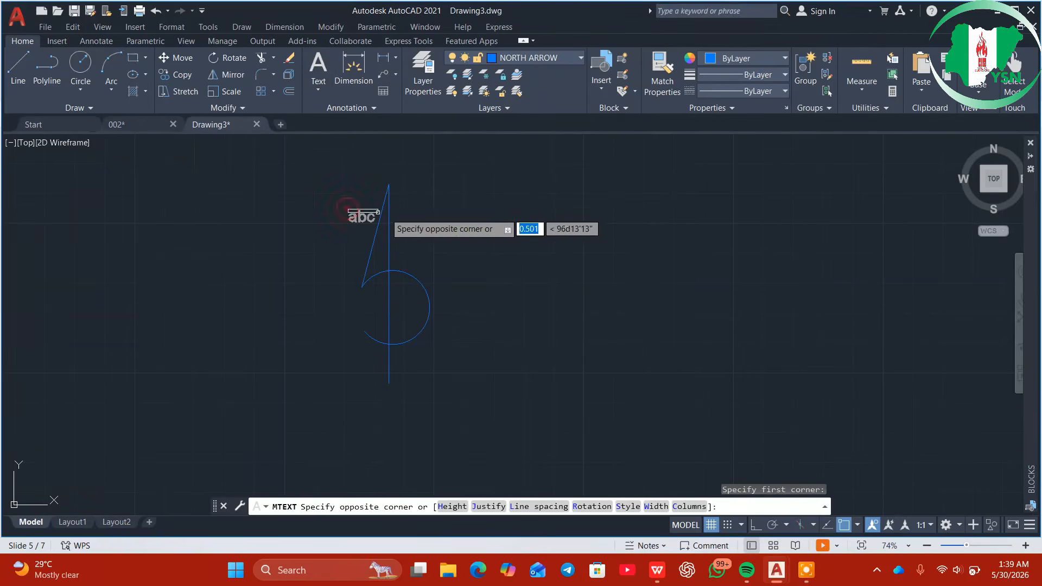
{"action": "left_click", "coordinate": [447, 216]}
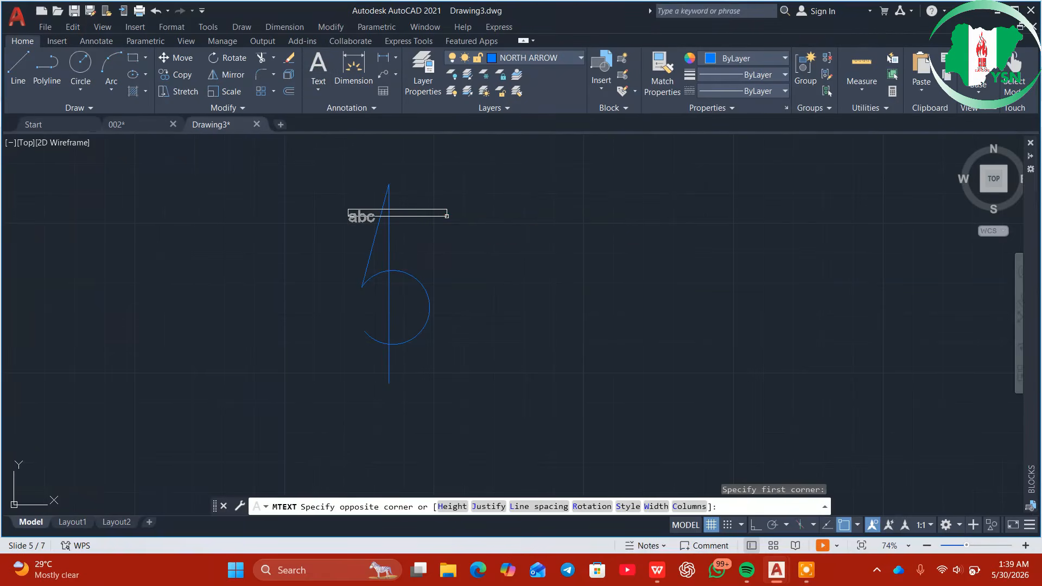
{"action": "type", "text": "U   N"}
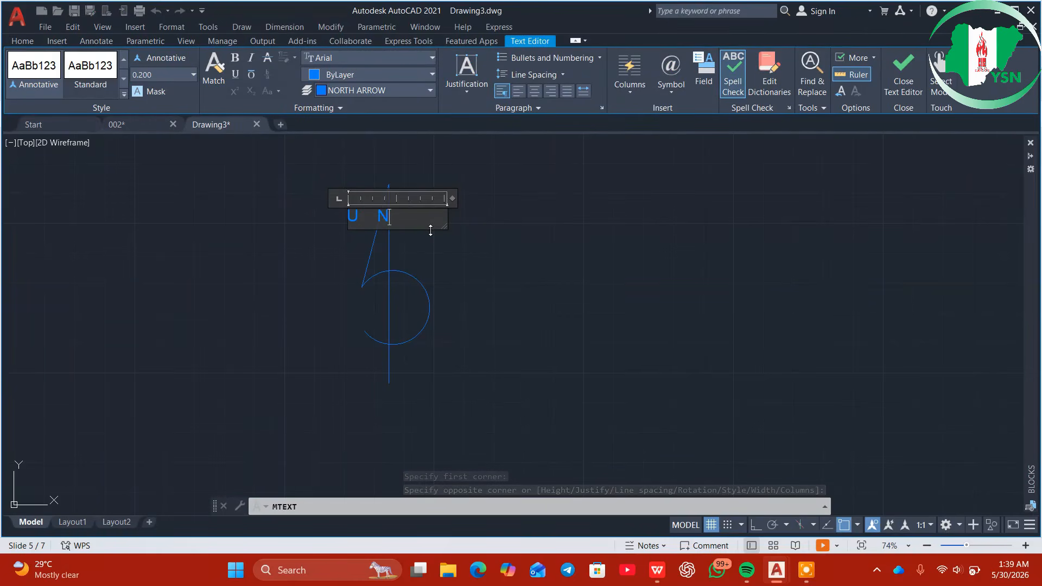
{"action": "left_click", "coordinate": [467, 243]}
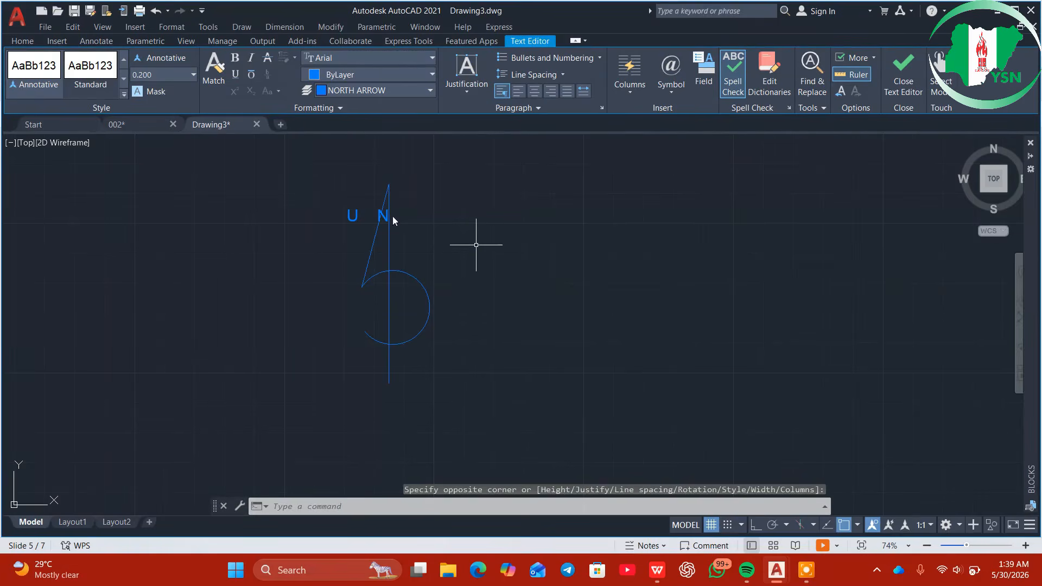
{"action": "left_click", "coordinate": [357, 211]}
{"action": "mouse_move", "coordinate": [358, 211]}
{"action": "left_mouse_down"}
{"action": "mouse_move", "coordinate": [383, 215]}
{"action": "mouse_move", "coordinate": [374, 213]}
{"action": "left_mouse_up"}
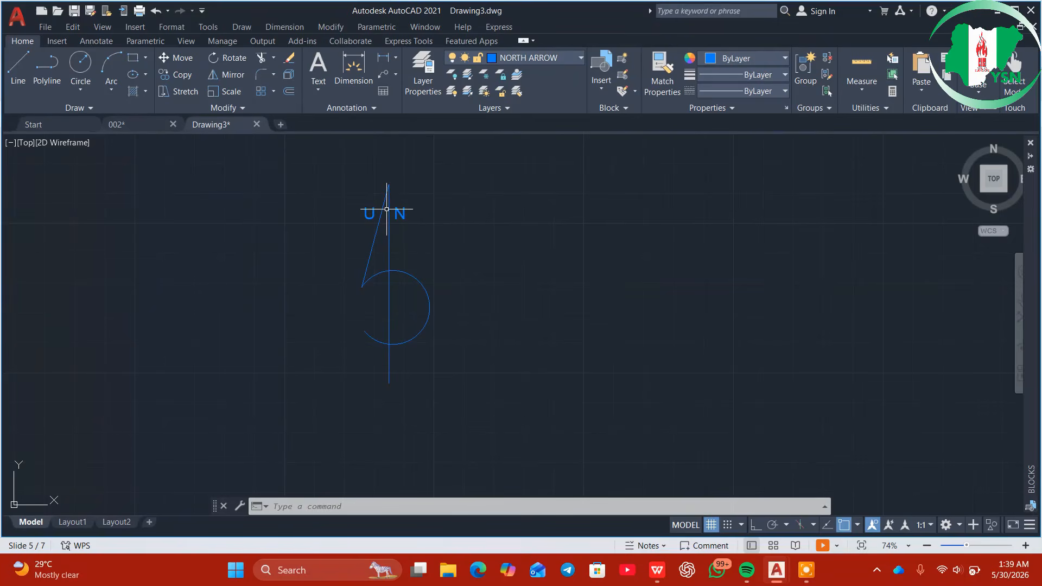
Switch the current NORTH ARROW layer off, then turn it back on from the Layers list
{"action": "left_click", "coordinate": [331, 174]}
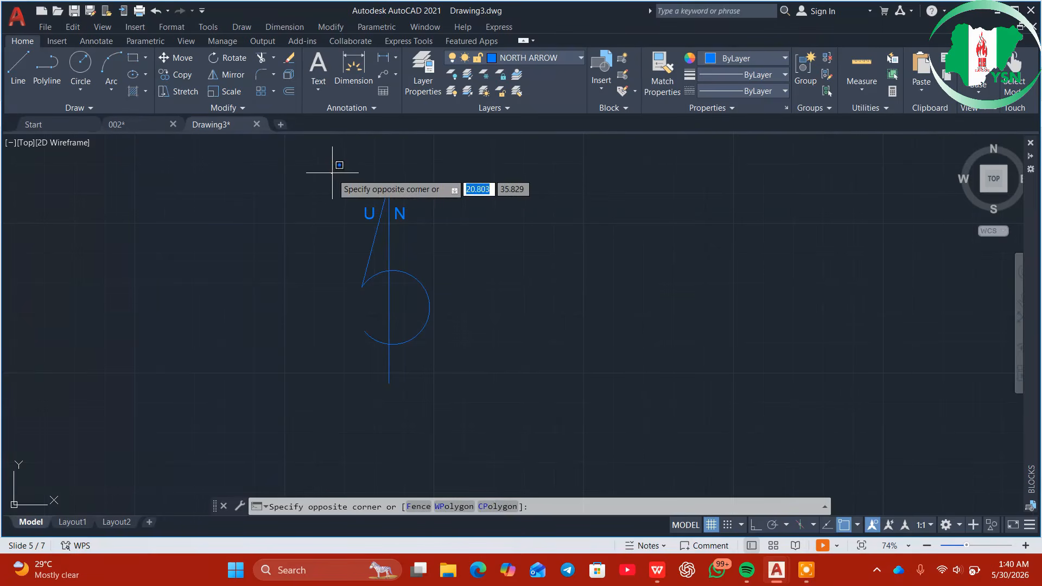
{"action": "left_click", "coordinate": [390, 169]}
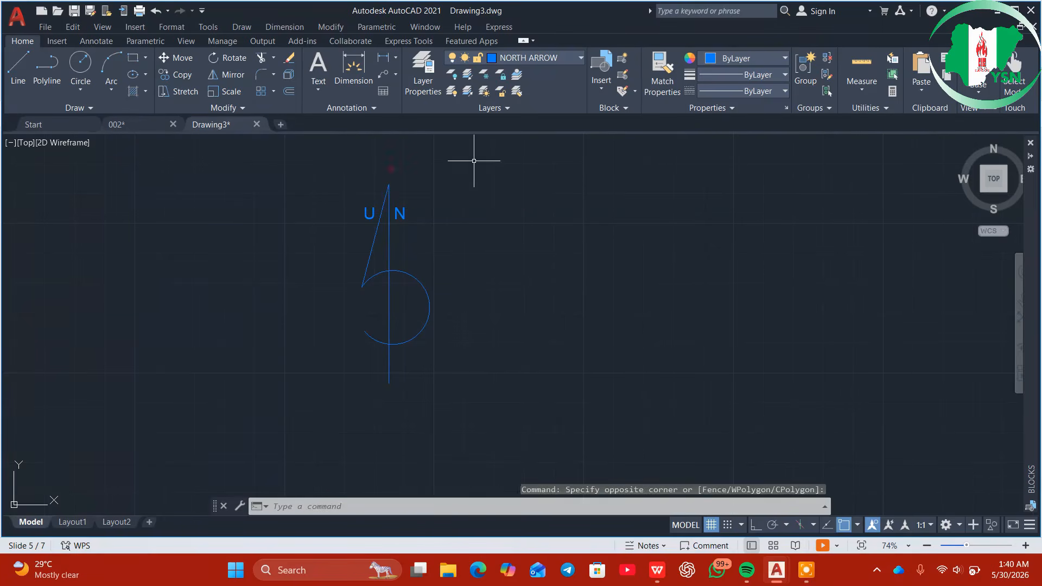
{"action": "left_click", "coordinate": [572, 58]}
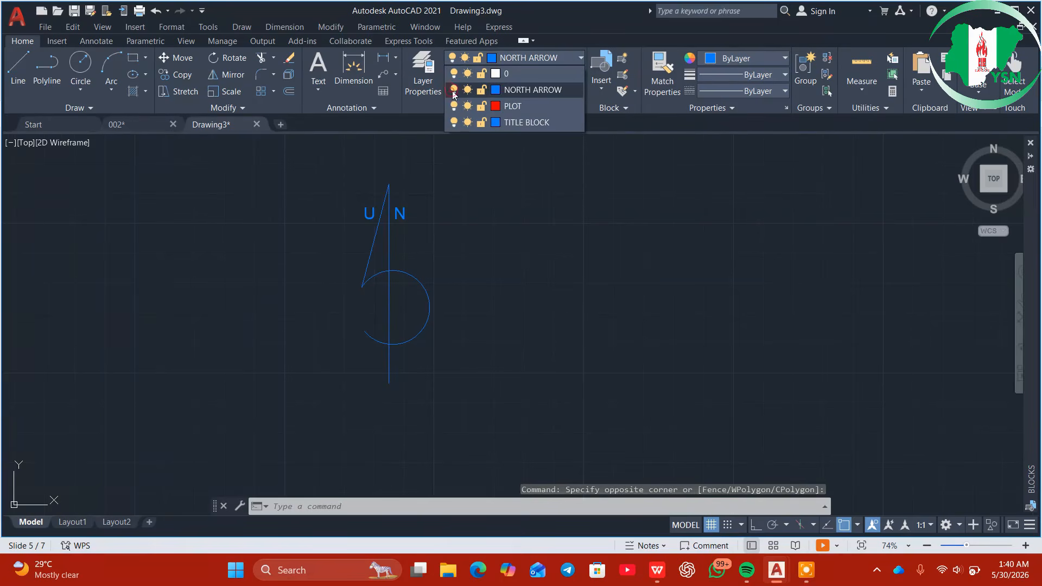
{"action": "left_click", "coordinate": [454, 90]}
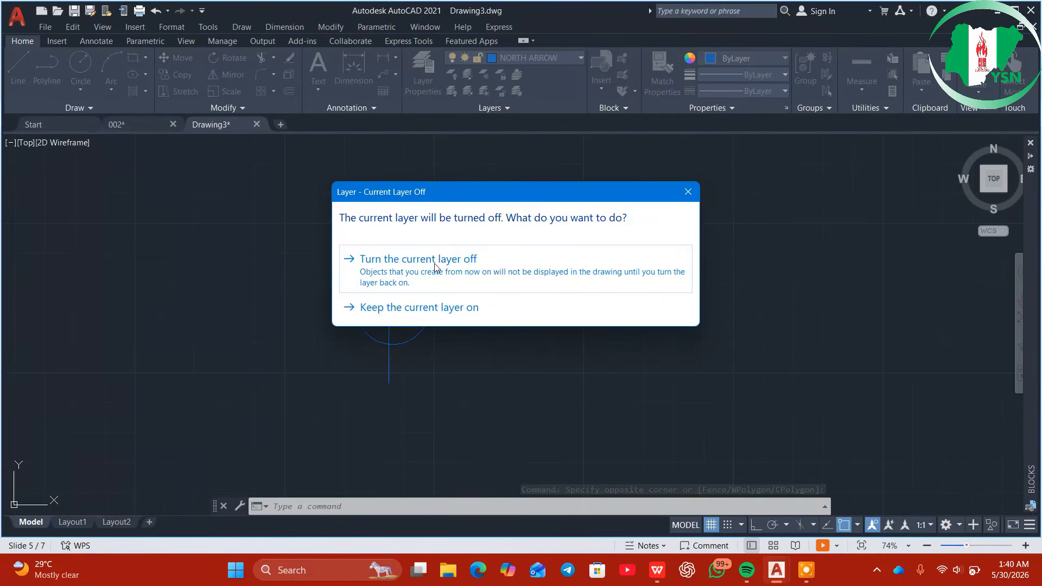
{"action": "left_click", "coordinate": [435, 267]}
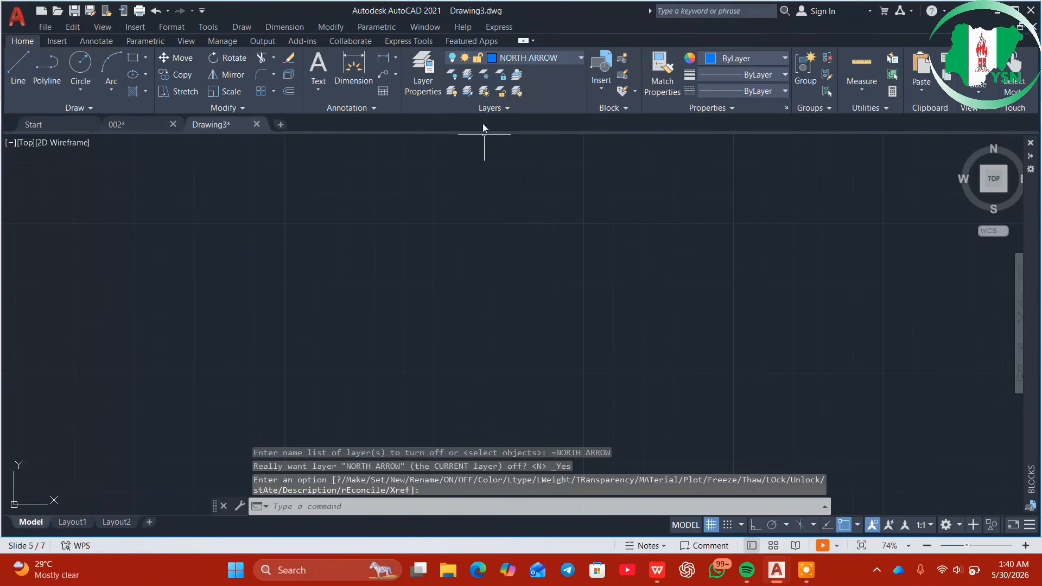
{"action": "left_click", "coordinate": [553, 57]}
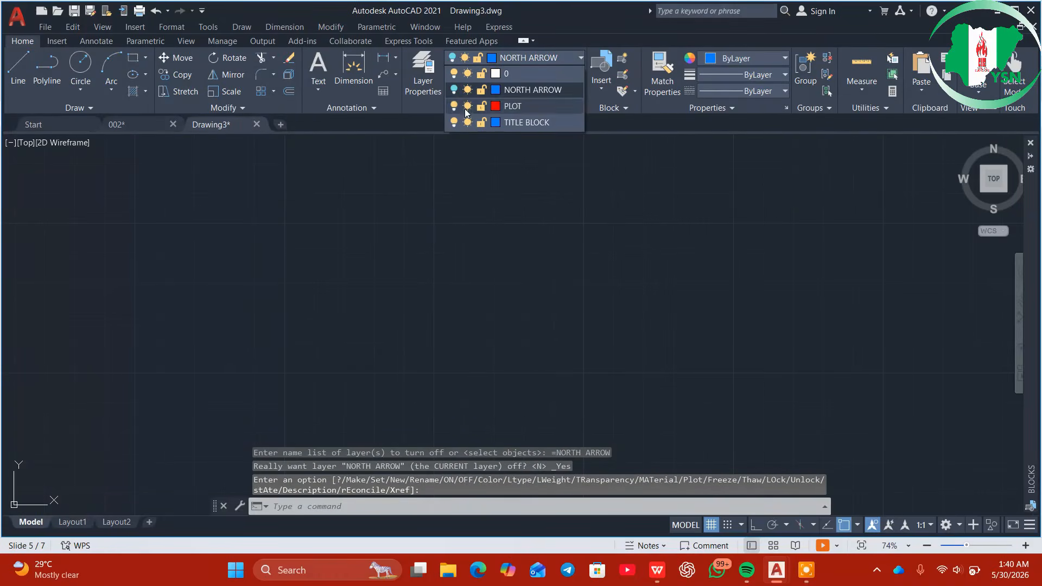
{"action": "left_click", "coordinate": [454, 90]}
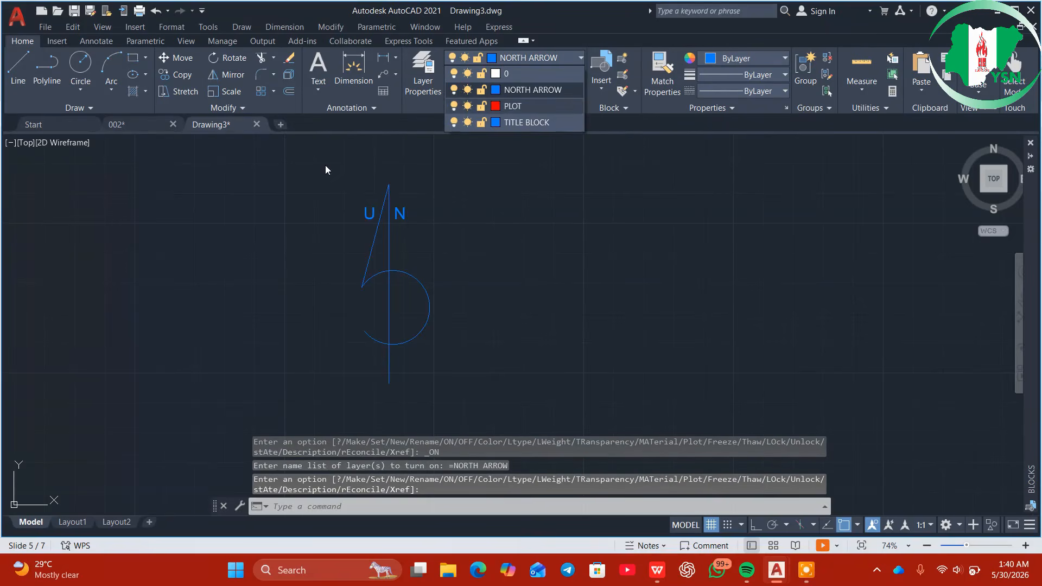
{"action": "left_click", "coordinate": [293, 158]}
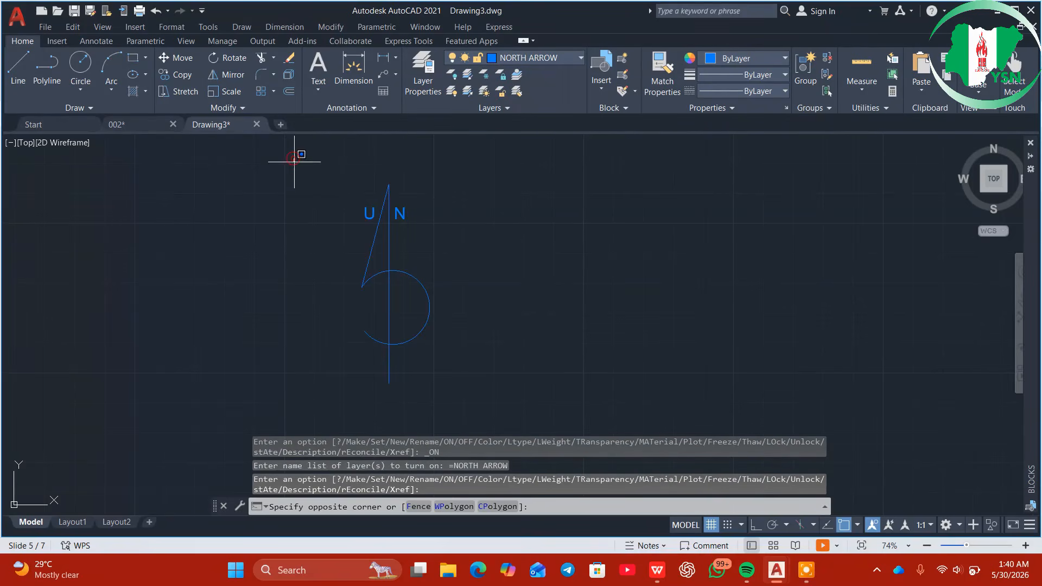
Window-select the four north-arrow objects and define them as block NORTH ARROW
{"action": "left_click", "coordinate": [516, 400]}
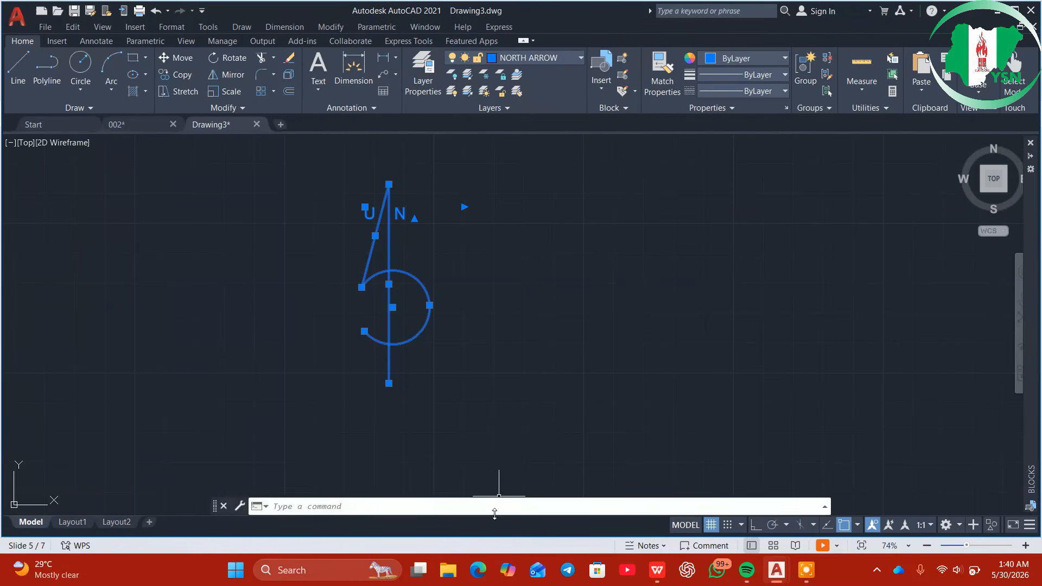
{"action": "type", "text": "BLOCK"}
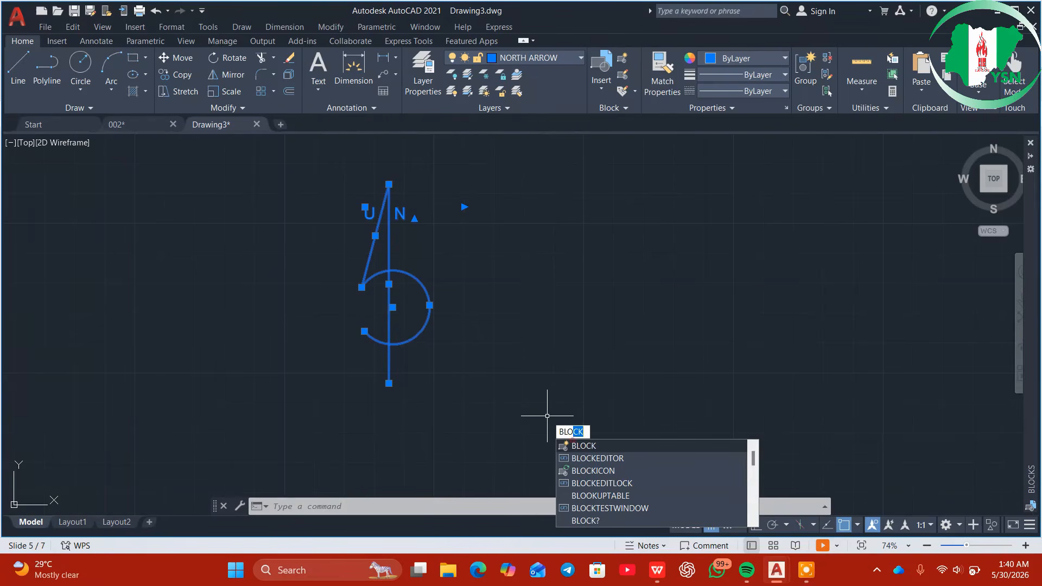
{"action": "key", "text": "Return"}
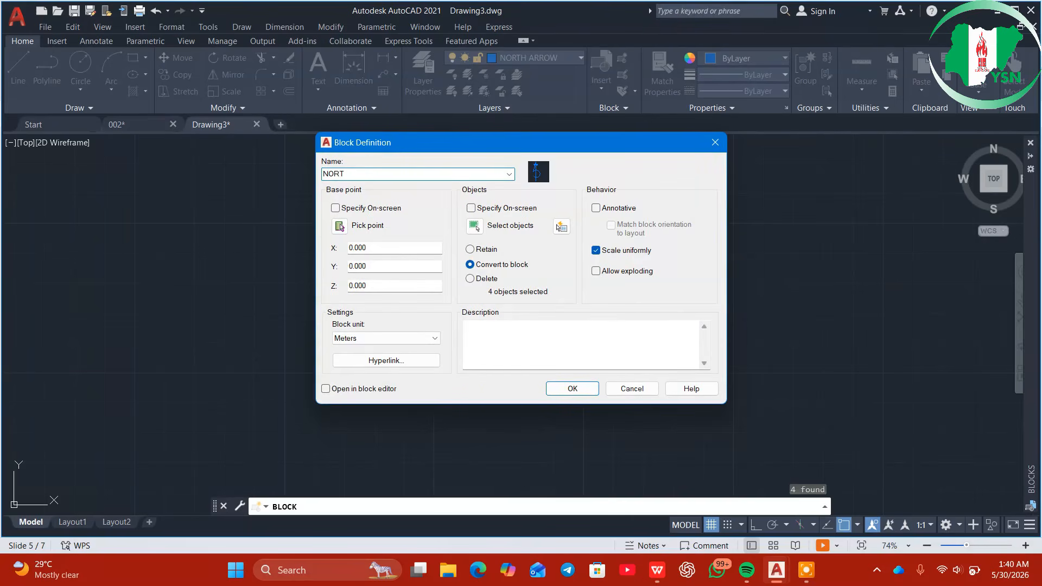
{"action": "type", "text": "H"}
{"action": "type", "text": "-A"}
{"action": "type", "text": "RROWS"}
{"action": "key", "text": "BackSpace"}
{"action": "left_click", "coordinate": [576, 388]}
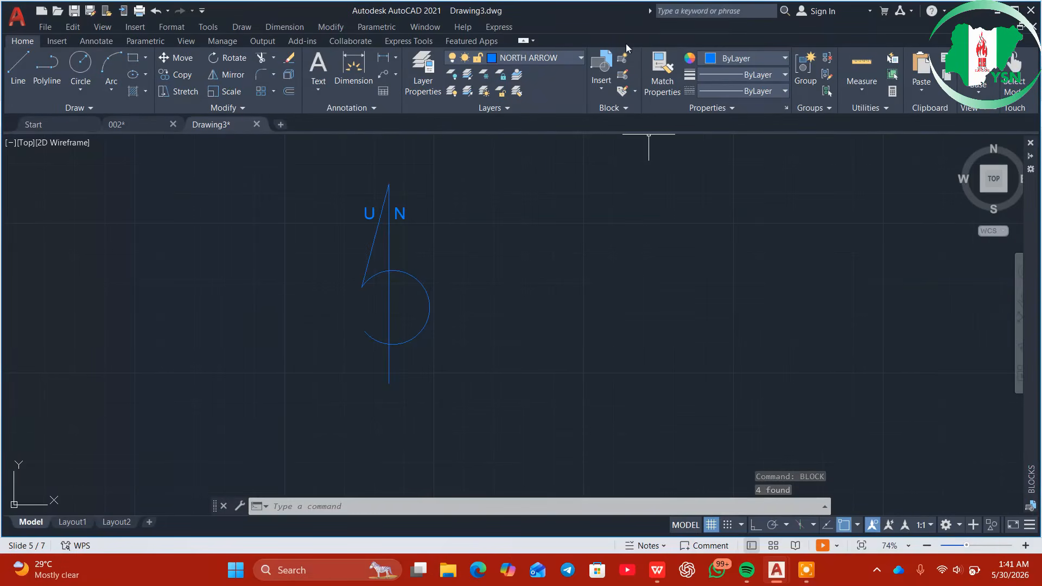
Insert the NORTH ARROW block from the Insert gallery onto the Drawing3 canvas
{"action": "left_click", "coordinate": [603, 90]}
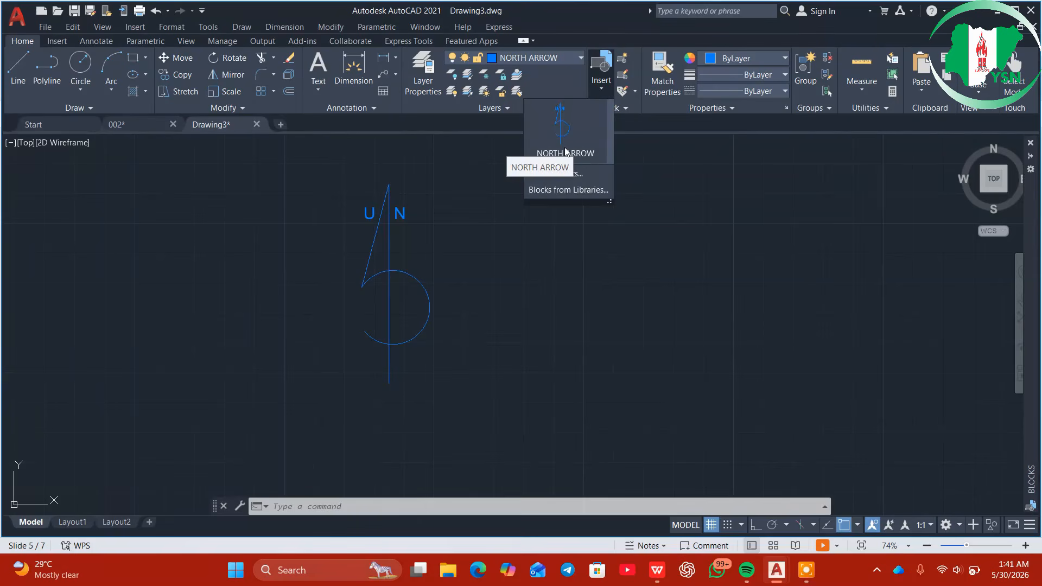
{"action": "left_click", "coordinate": [565, 152]}
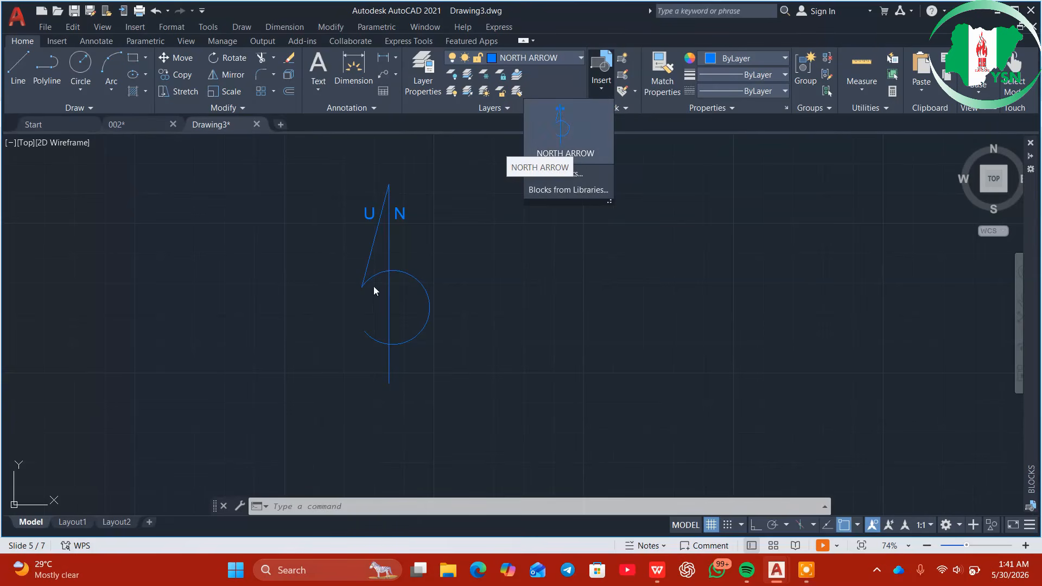
{"action": "left_click", "coordinate": [382, 227]}
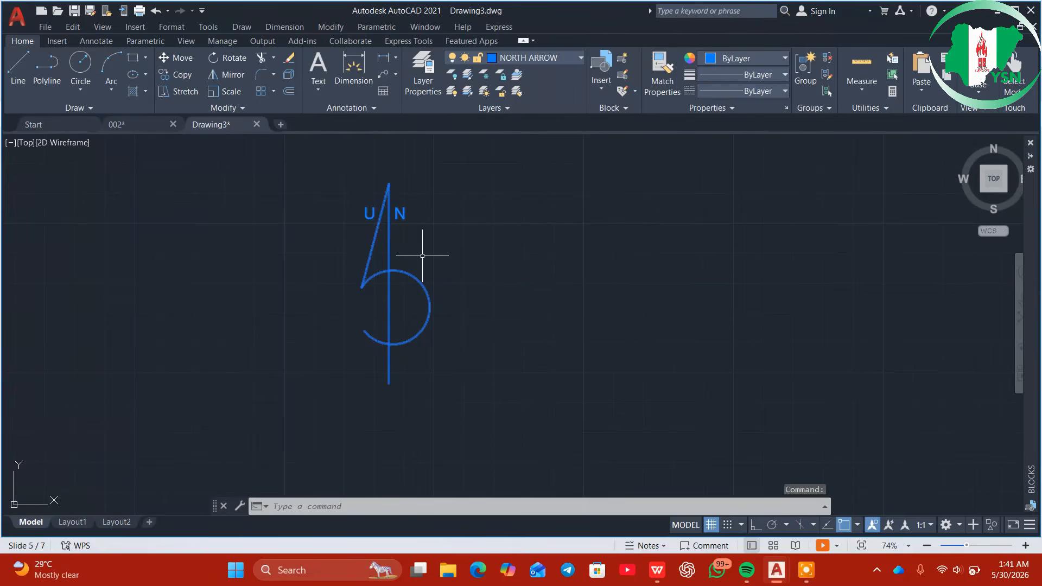
{"action": "mouse_move", "coordinate": [396, 247]}
{"action": "left_mouse_down"}
{"action": "mouse_move", "coordinate": [523, 252]}
{"action": "mouse_move", "coordinate": [359, 253]}
{"action": "mouse_move", "coordinate": [482, 254]}
{"action": "left_mouse_up"}
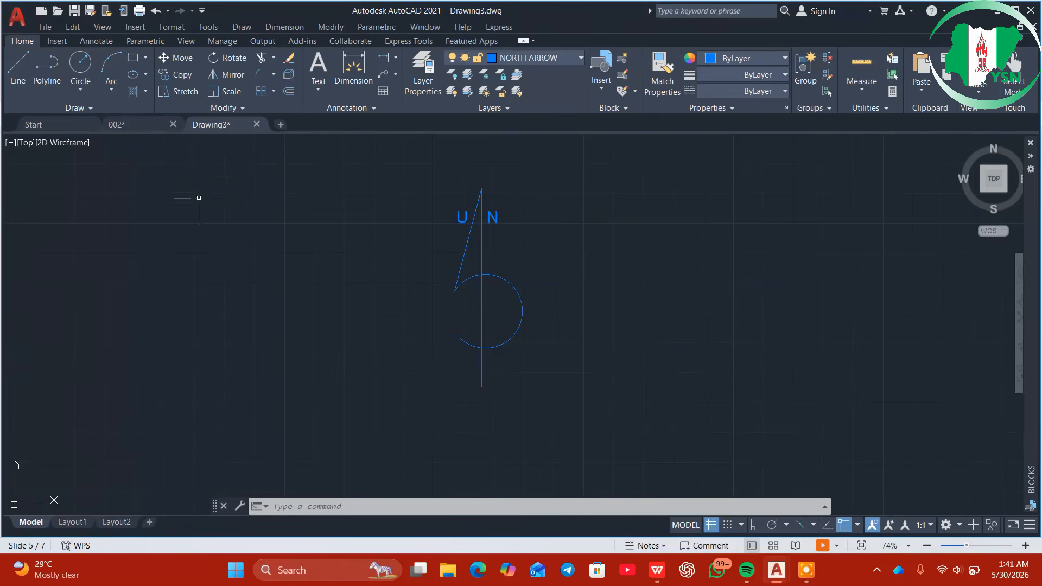
Return to drawing 002 and start inserting its NORTH ARROW block from the Insert gallery
{"action": "left_click", "coordinate": [155, 125]}
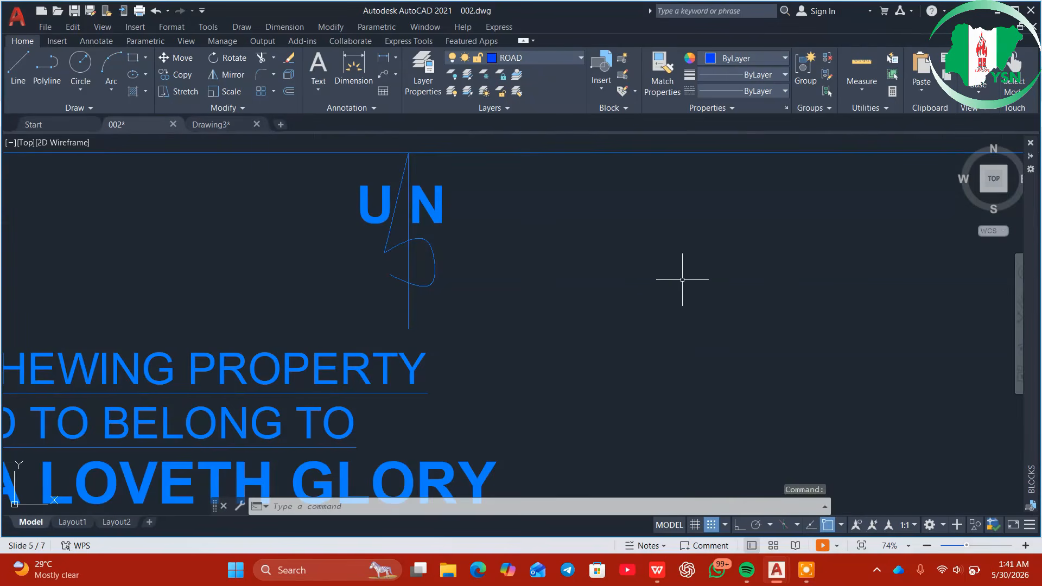
{"action": "mouse_move", "coordinate": [683, 279]}
{"action": "middle_mouse_down"}
{"action": "mouse_move", "coordinate": [414, 232]}
{"action": "mouse_move", "coordinate": [398, 237]}
{"action": "mouse_move", "coordinate": [414, 279]}
{"action": "middle_mouse_up"}
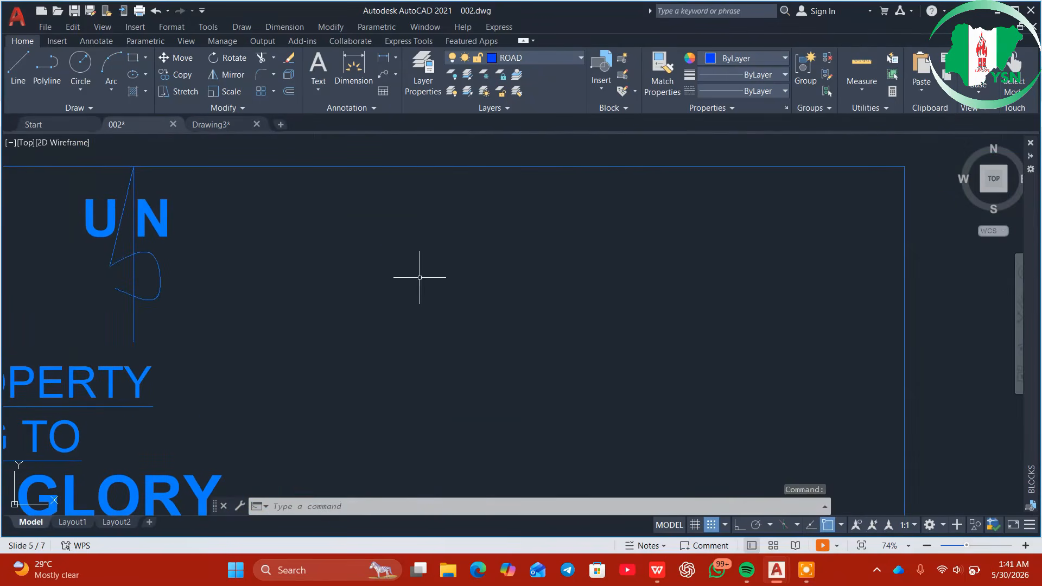
{"action": "left_click", "coordinate": [599, 90]}
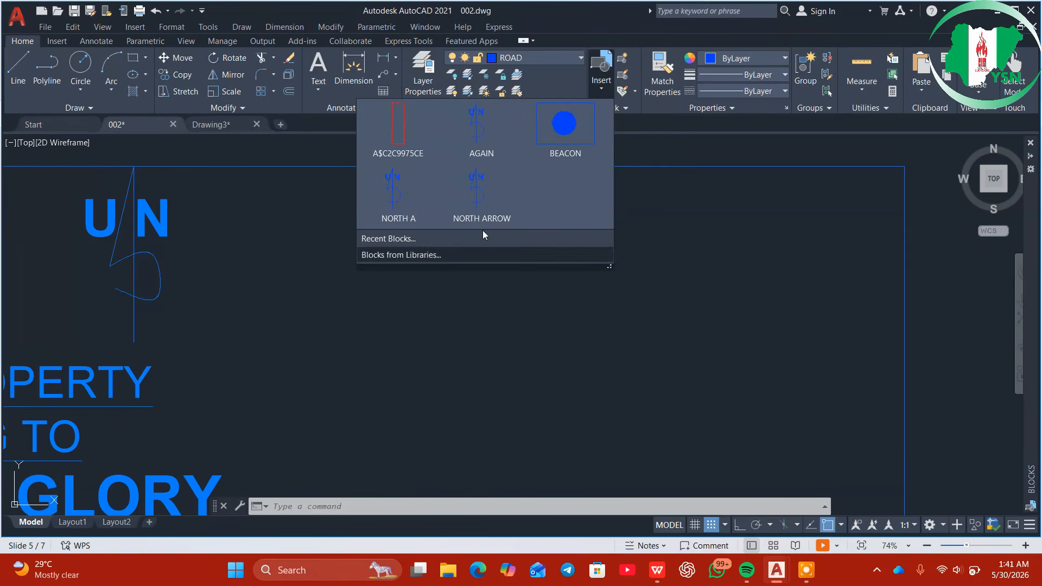
{"action": "left_click", "coordinate": [490, 197]}
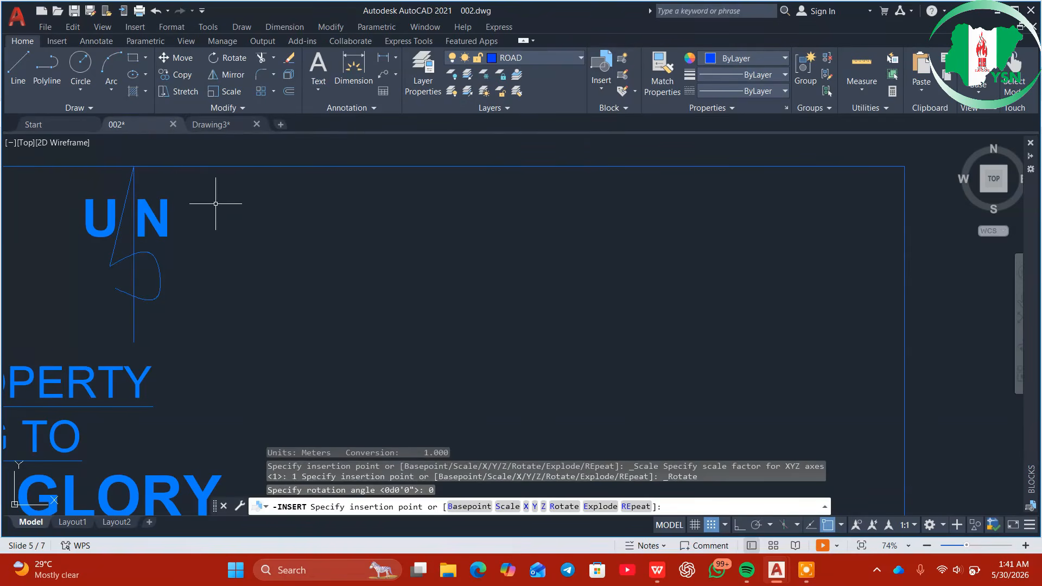
Cancel that insertion, open a new blank drawing and place the north arrow from Recent Blocks
{"action": "key", "text": "Escape"}
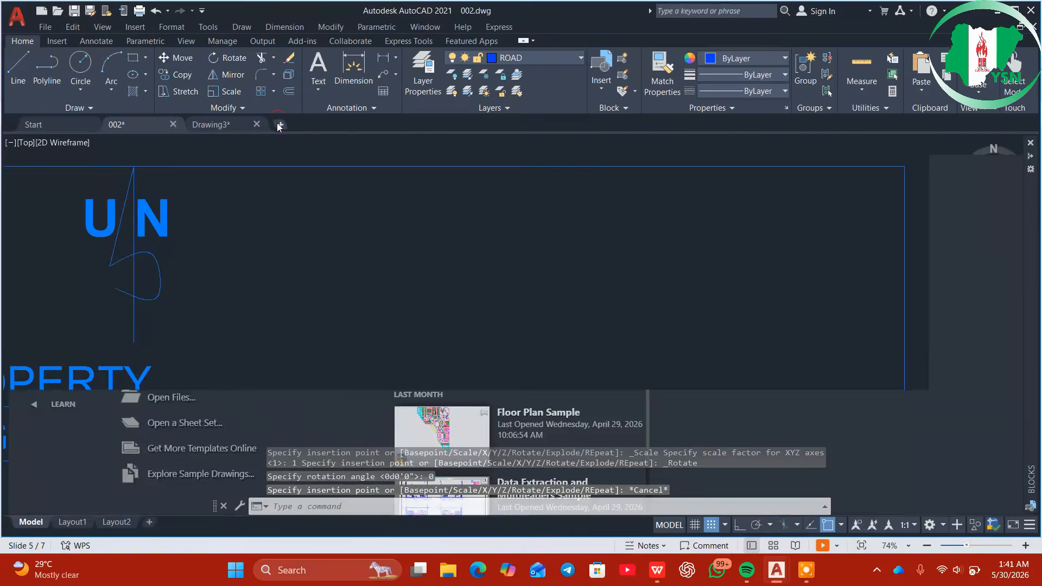
{"action": "left_click", "coordinate": [279, 124]}
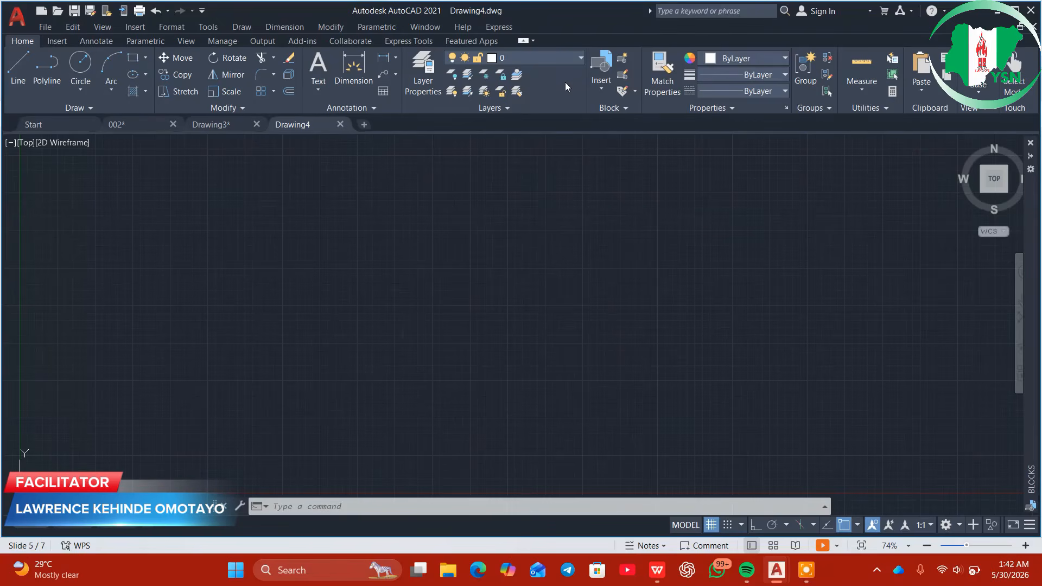
{"action": "left_click", "coordinate": [605, 93]}
{"action": "left_click", "coordinate": [554, 173]}
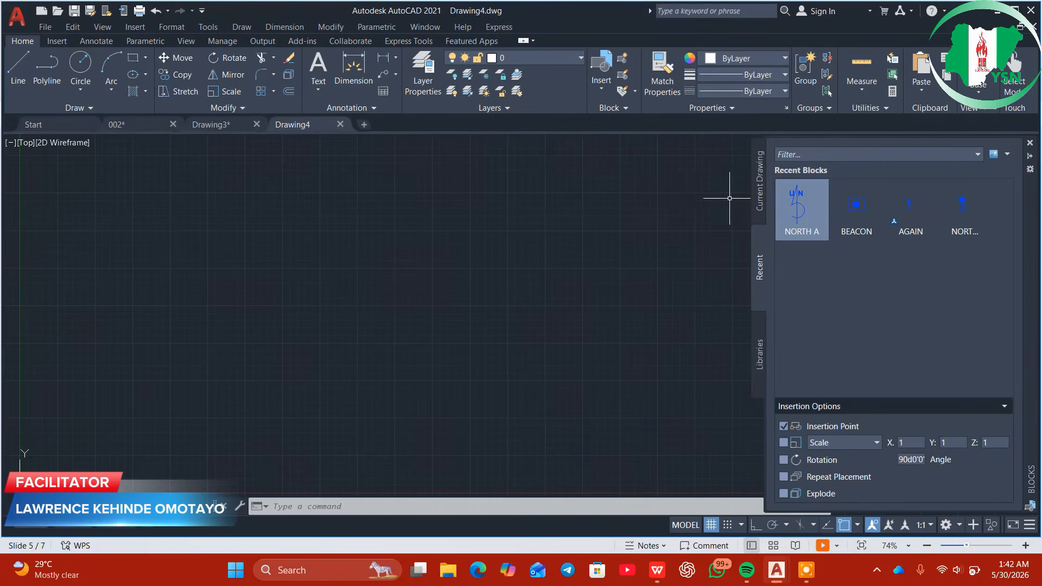
{"action": "left_click", "coordinate": [962, 226]}
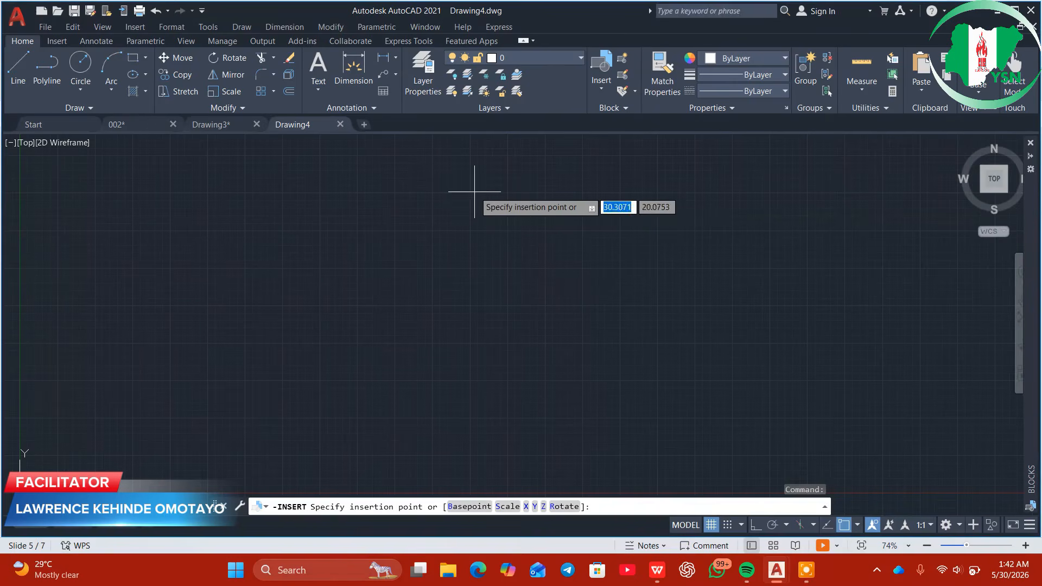
{"action": "left_click", "coordinate": [463, 177]}
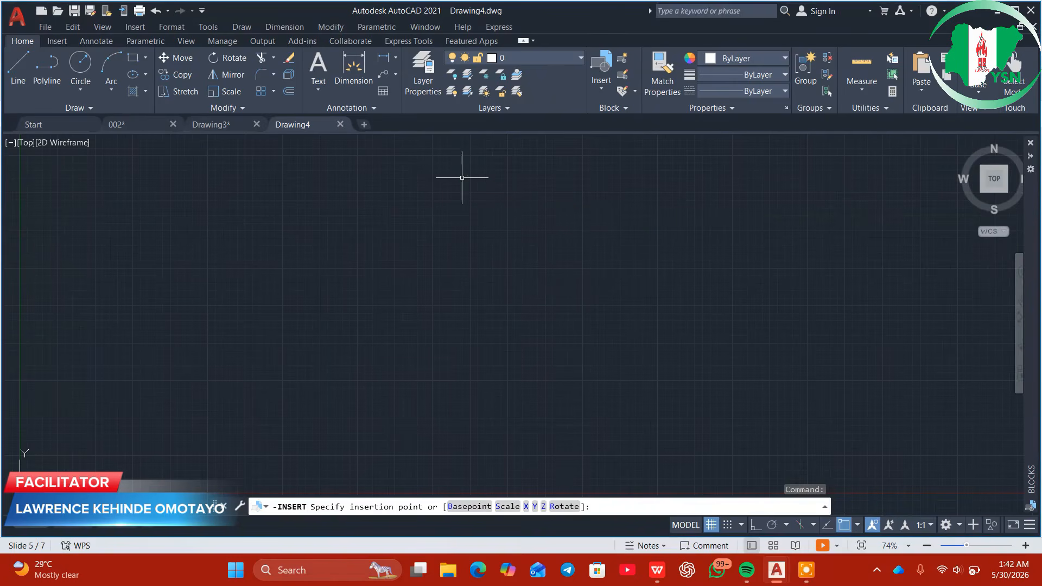
Zoom to extents (Z, E) so the whole north arrow with its U N letters shows
{"action": "left_click", "coordinate": [545, 285]}
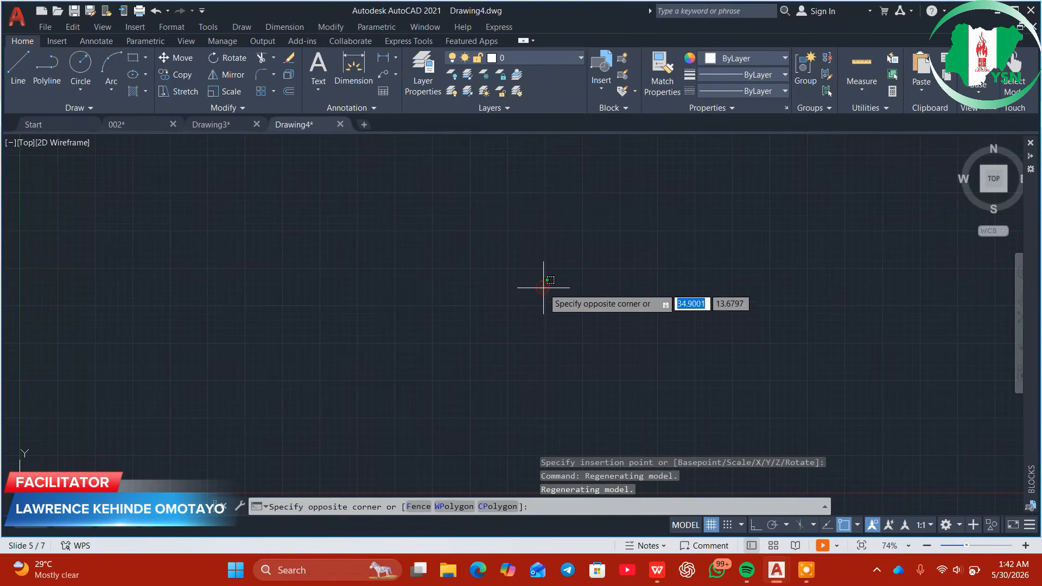
{"action": "left_click", "coordinate": [633, 291]}
{"action": "type", "text": "z"}
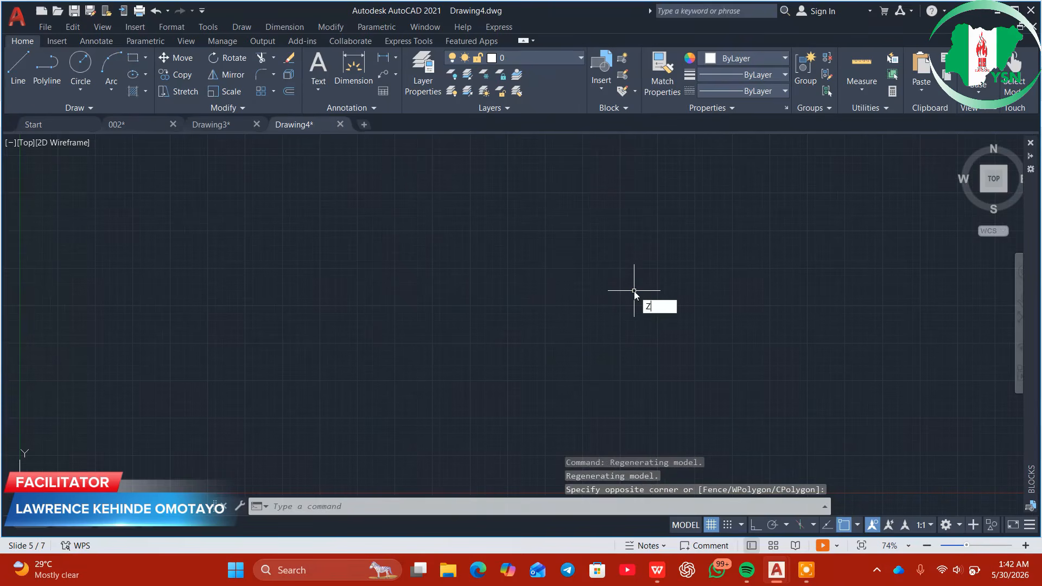
{"action": "key", "text": "Return"}
{"action": "type", "text": "E"}
{"action": "key", "text": "Return"}
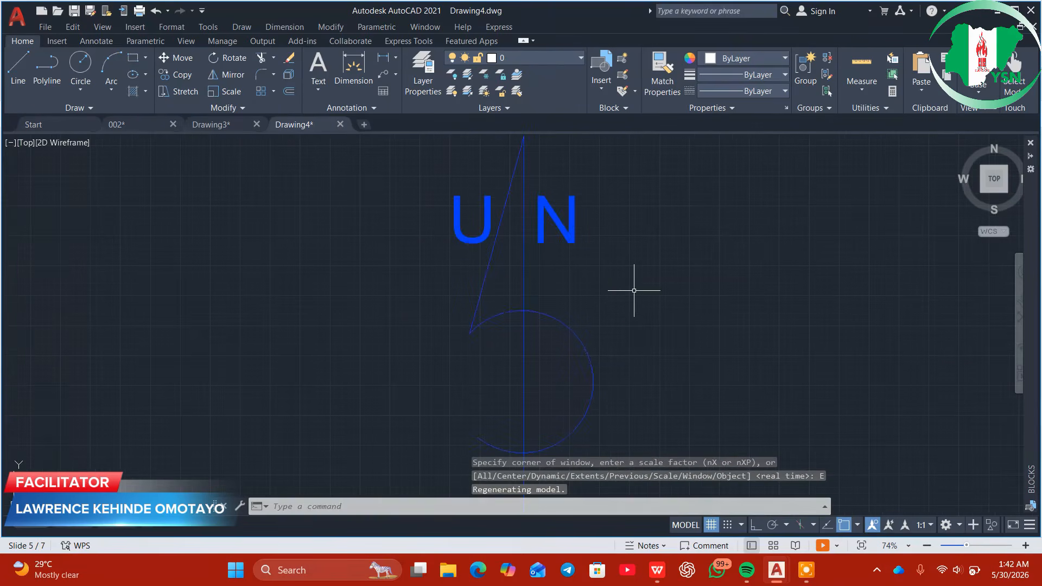
{"action": "scroll", "coordinate": [626, 291], "scroll_direction": "down", "scroll_amount": 1}
{"action": "scroll", "coordinate": [625, 293], "scroll_direction": "up", "scroll_amount": 1}
{"action": "scroll", "coordinate": [626, 293], "scroll_direction": "up", "scroll_amount": 4}
{"action": "scroll", "coordinate": [624, 298], "scroll_direction": "down", "scroll_amount": 2}
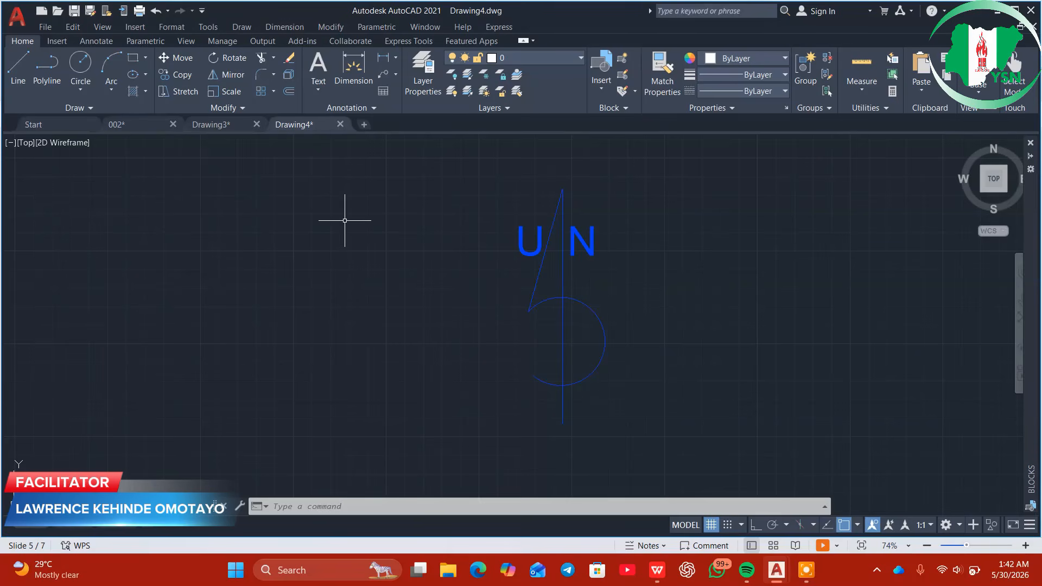
{"action": "left_click", "coordinate": [137, 128]}
{"action": "scroll", "coordinate": [205, 277], "scroll_direction": "down", "scroll_amount": 2}
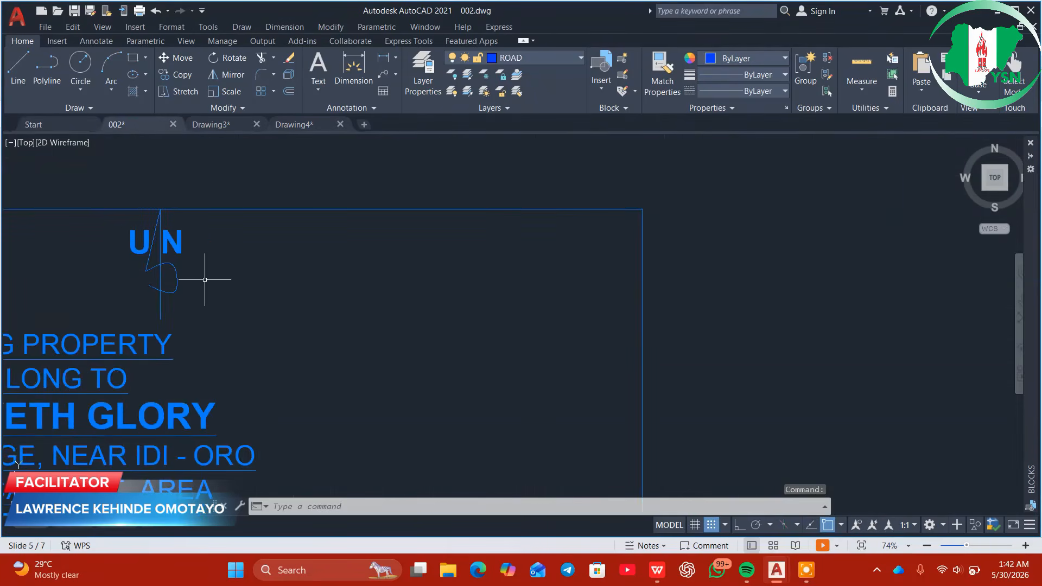
{"action": "middle_click_drag", "start_coordinate": [210, 342], "coordinate": [564, 259]}
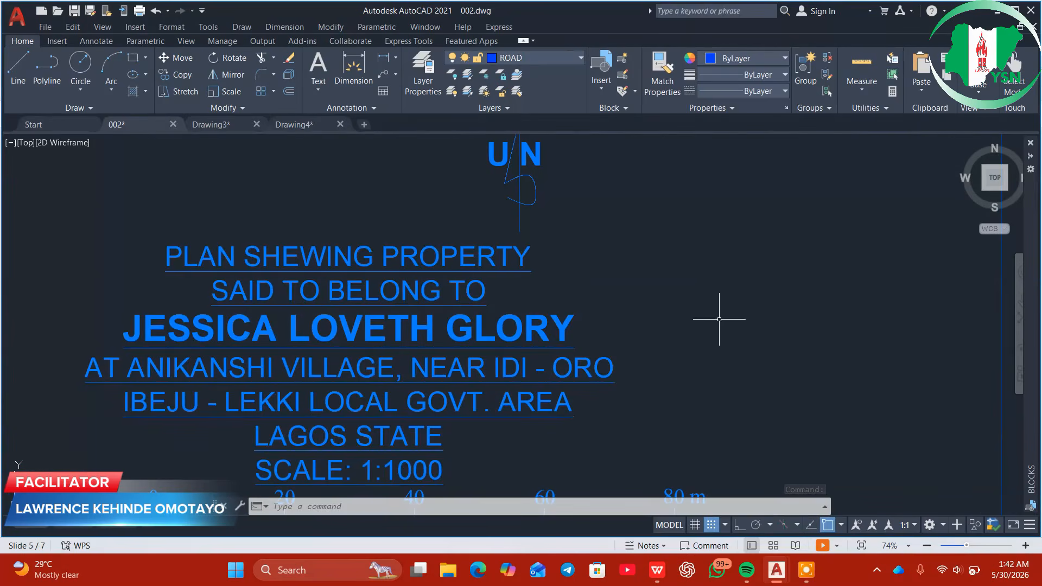
{"action": "scroll", "coordinate": [715, 323], "scroll_direction": "down", "scroll_amount": 4}
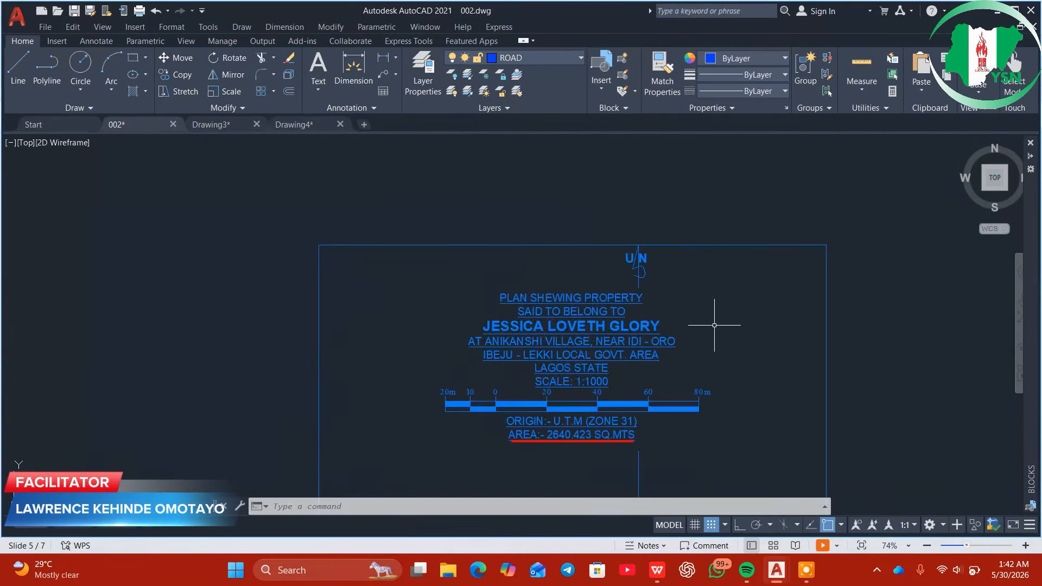
{"action": "middle_click_drag", "start_coordinate": [715, 347], "coordinate": [646, 326]}
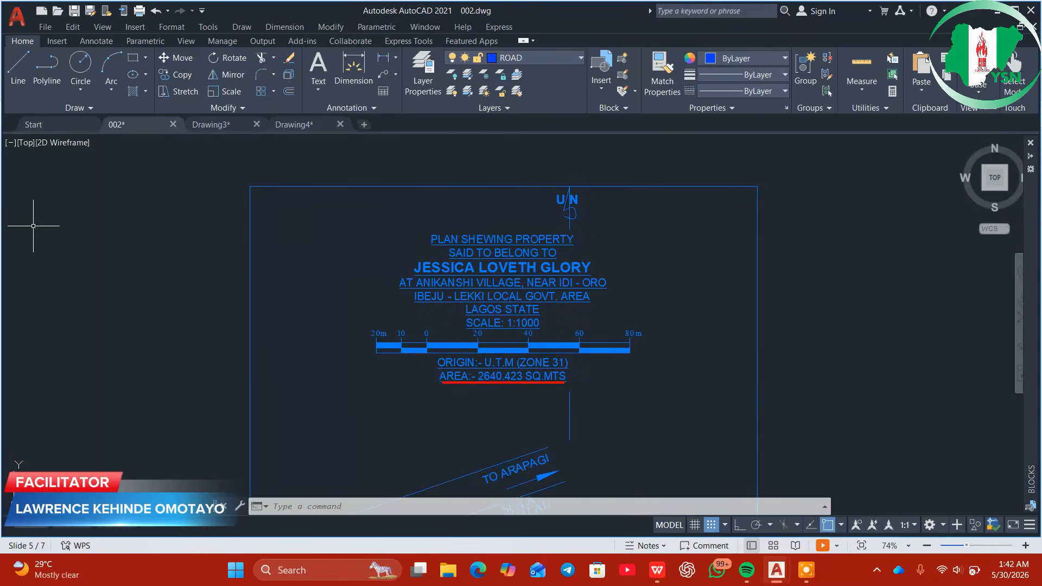
{"action": "scroll", "coordinate": [265, 235], "scroll_direction": "down", "scroll_amount": 4}
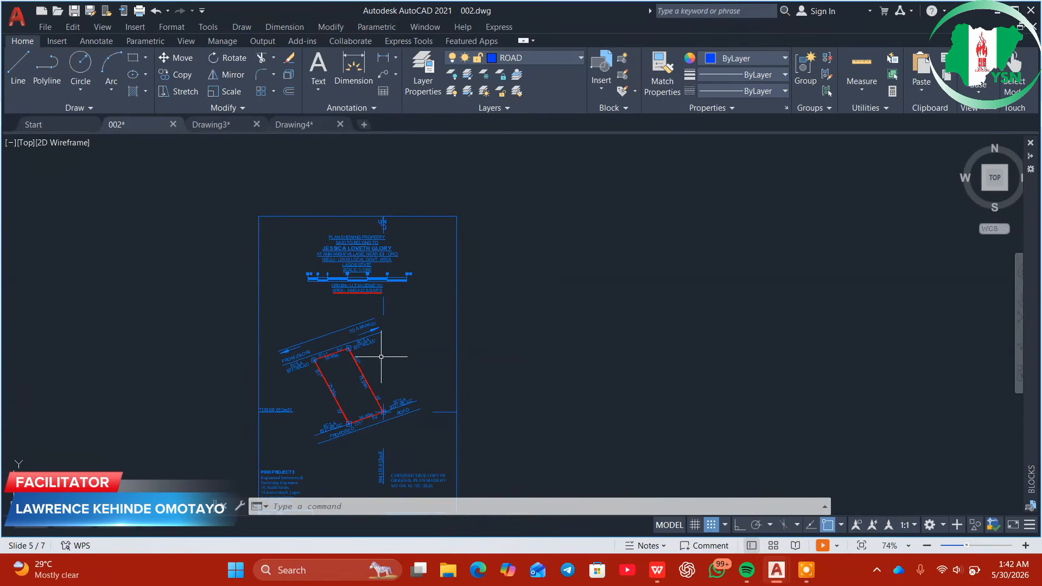
{"action": "middle_click_drag", "start_coordinate": [402, 376], "coordinate": [403, 335]}
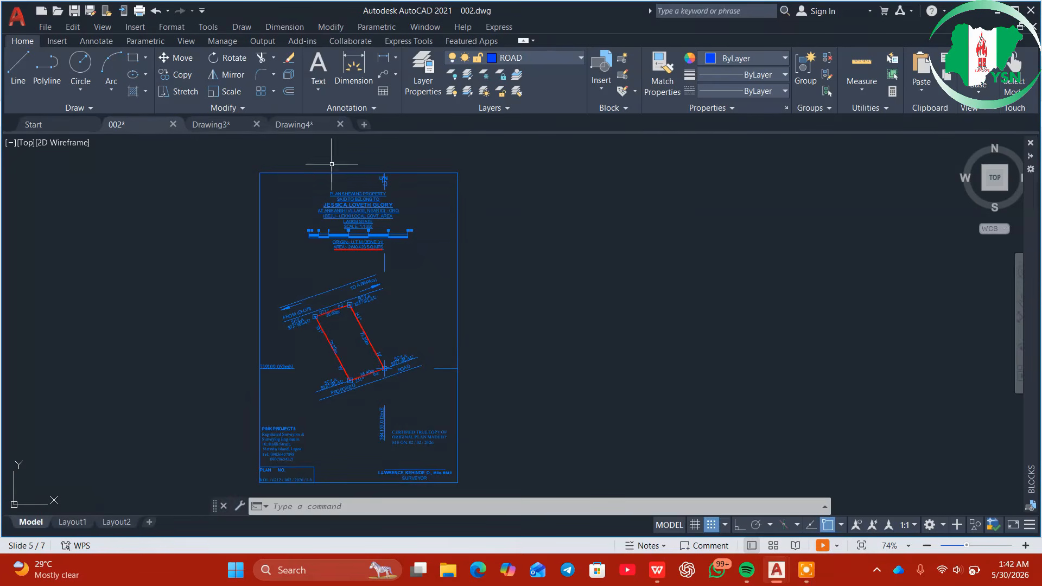
{"action": "left_click", "coordinate": [319, 131]}
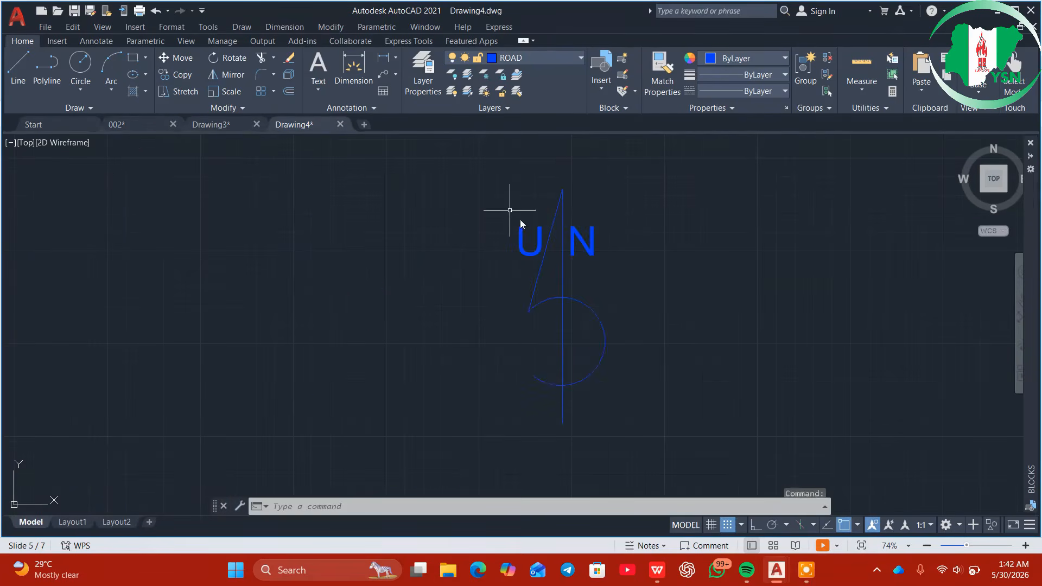
{"action": "left_click", "coordinate": [135, 122]}
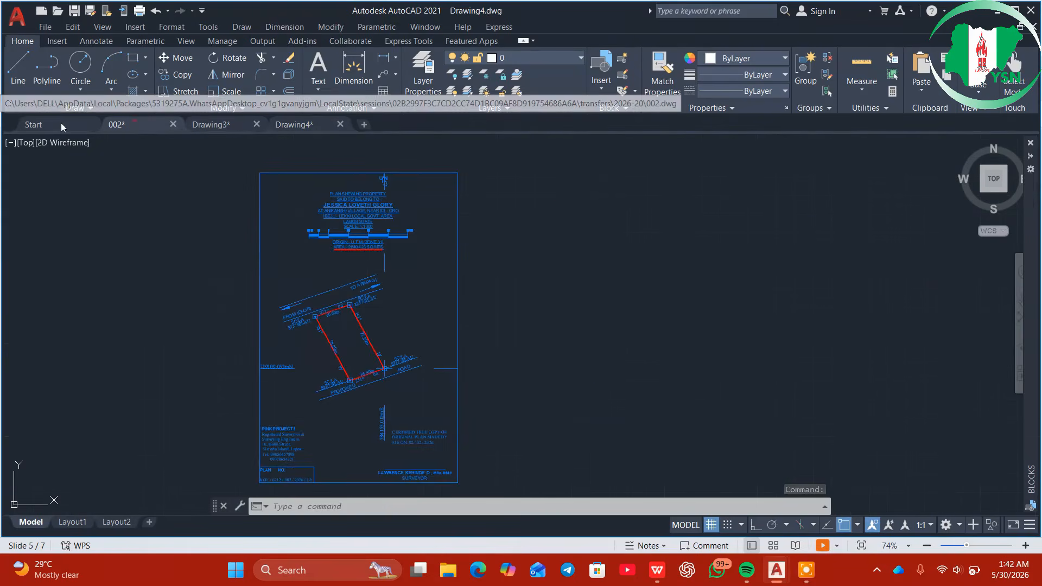
Inspect the blue hatched node at the plot's top-left corner in 002, then return to Drawing4
{"action": "scroll", "coordinate": [298, 325], "scroll_direction": "up", "scroll_amount": 8}
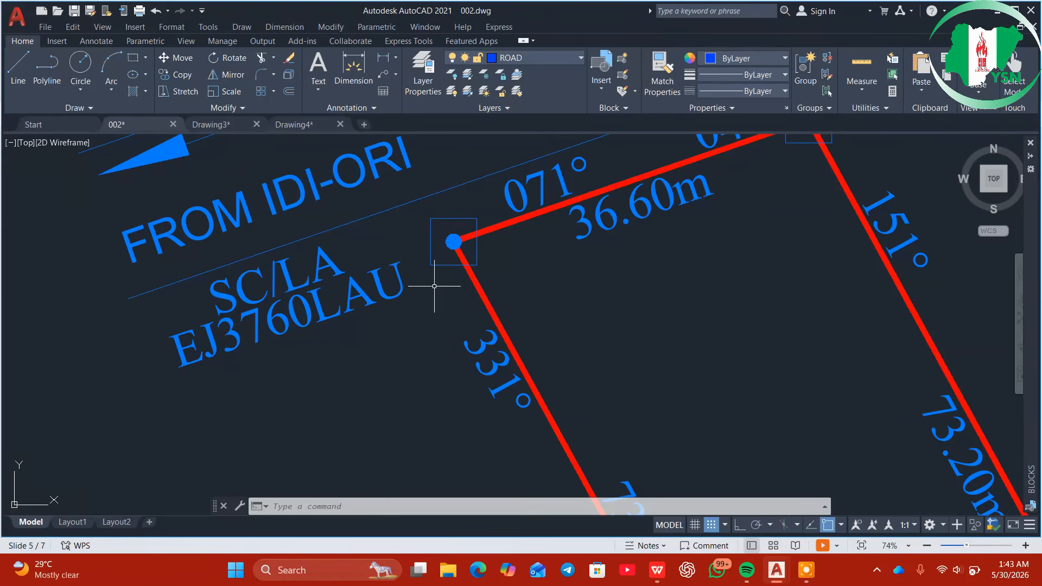
{"action": "scroll", "coordinate": [445, 283], "scroll_direction": "down", "scroll_amount": 5}
{"action": "middle_click_drag", "start_coordinate": [533, 326], "coordinate": [492, 209]}
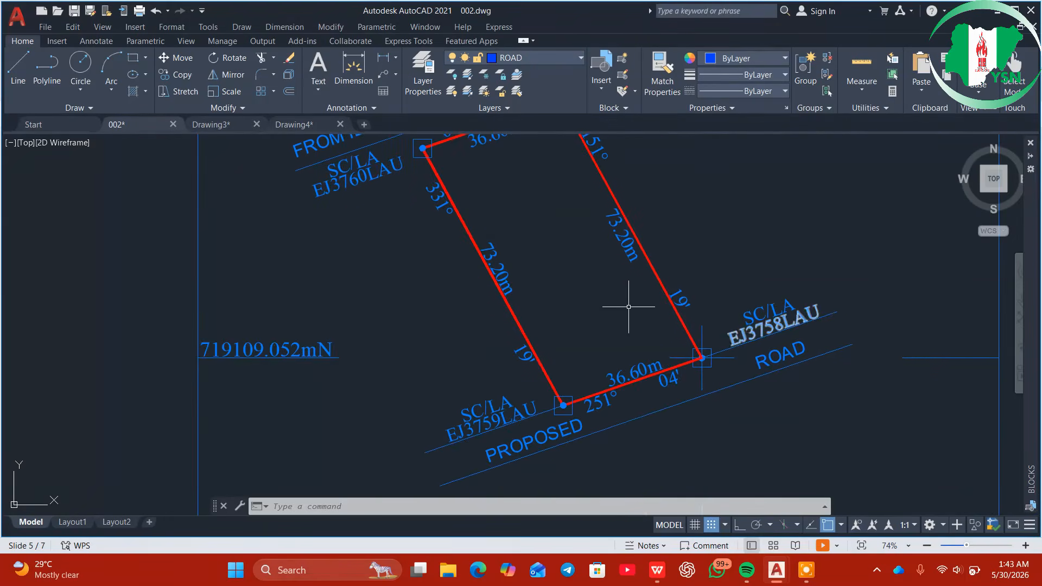
{"action": "middle_click_drag", "start_coordinate": [542, 298], "coordinate": [565, 407]}
{"action": "scroll", "coordinate": [476, 315], "scroll_direction": "up", "scroll_amount": 6}
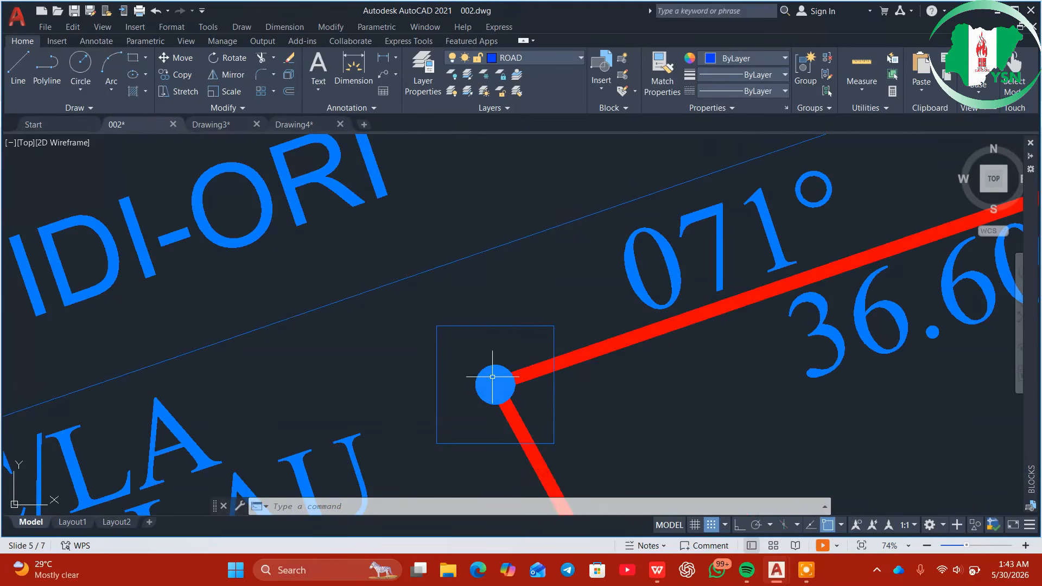
{"action": "scroll", "coordinate": [492, 376], "scroll_direction": "down", "scroll_amount": 4}
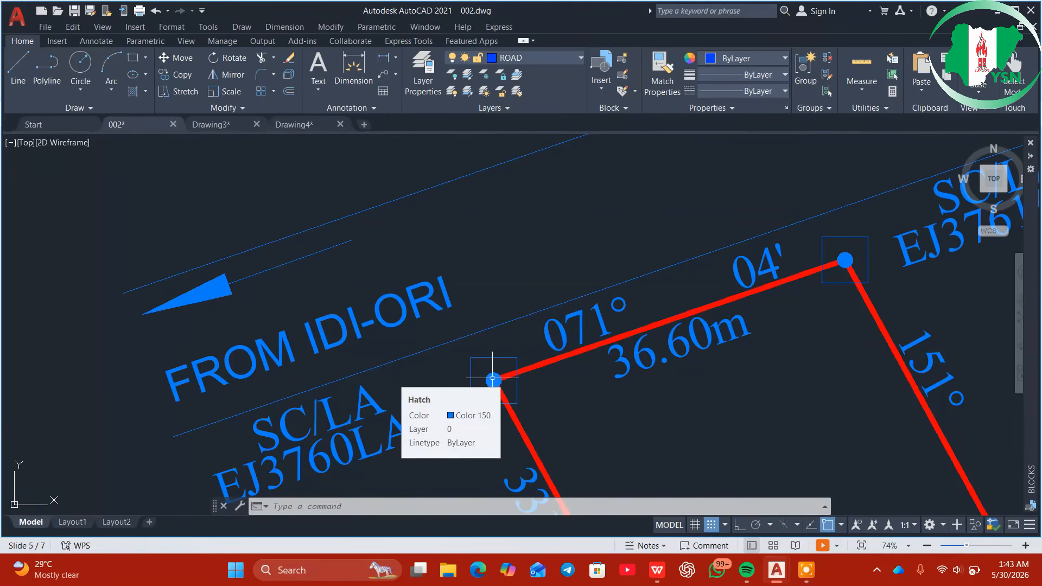
{"action": "left_click", "coordinate": [303, 125]}
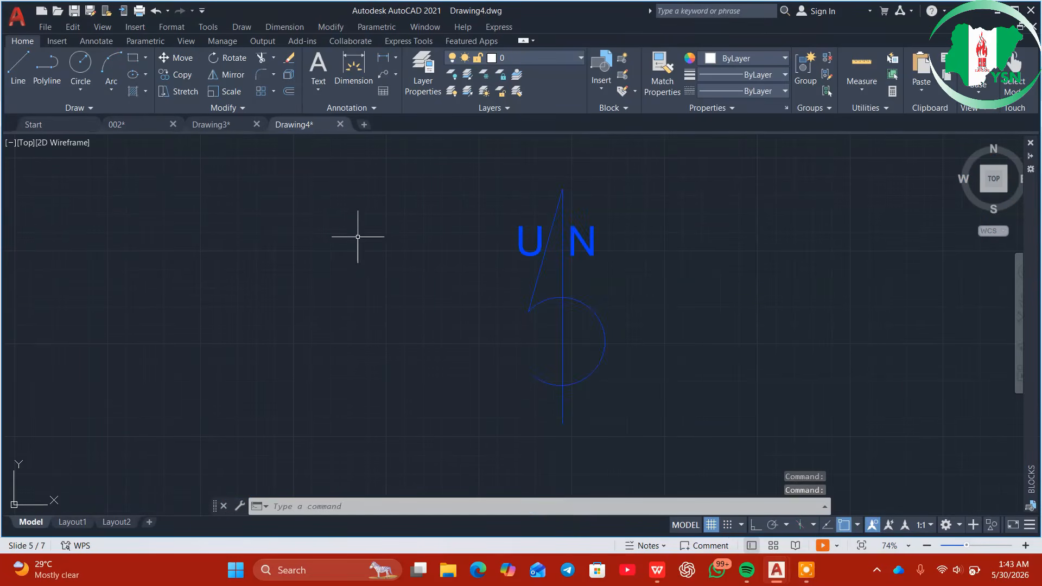
Draw a small center-radius circle to the left of the north arrow
{"action": "middle_click_drag", "start_coordinate": [356, 288], "coordinate": [402, 230]}
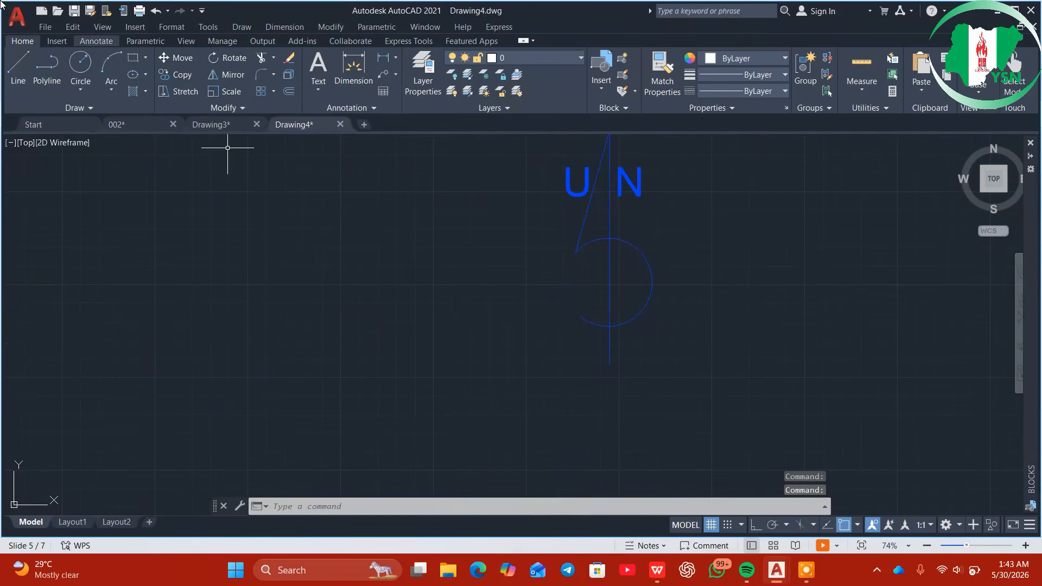
{"action": "left_click", "coordinate": [82, 81]}
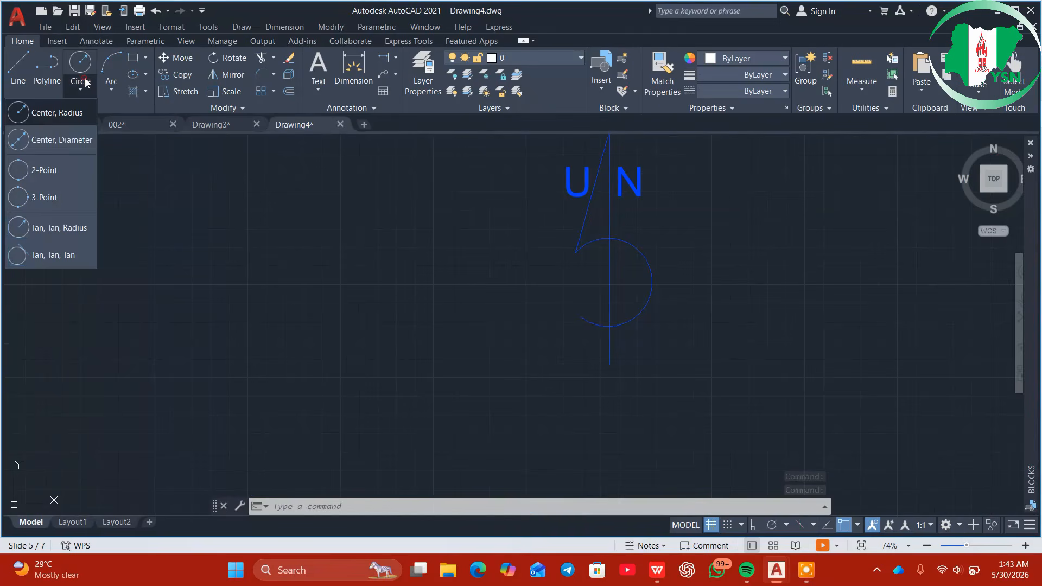
{"action": "left_click", "coordinate": [66, 113]}
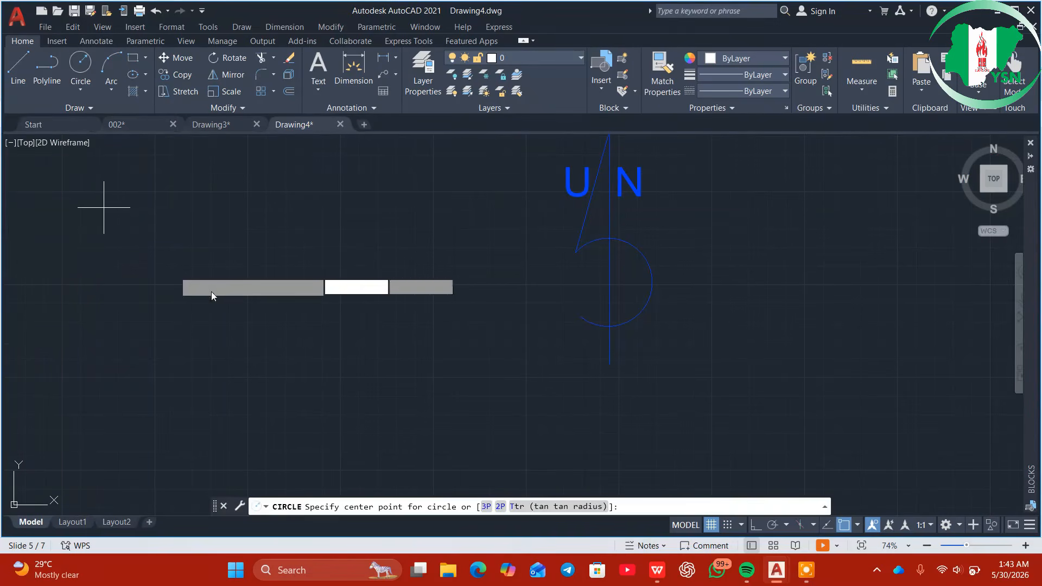
{"action": "left_click", "coordinate": [221, 265]}
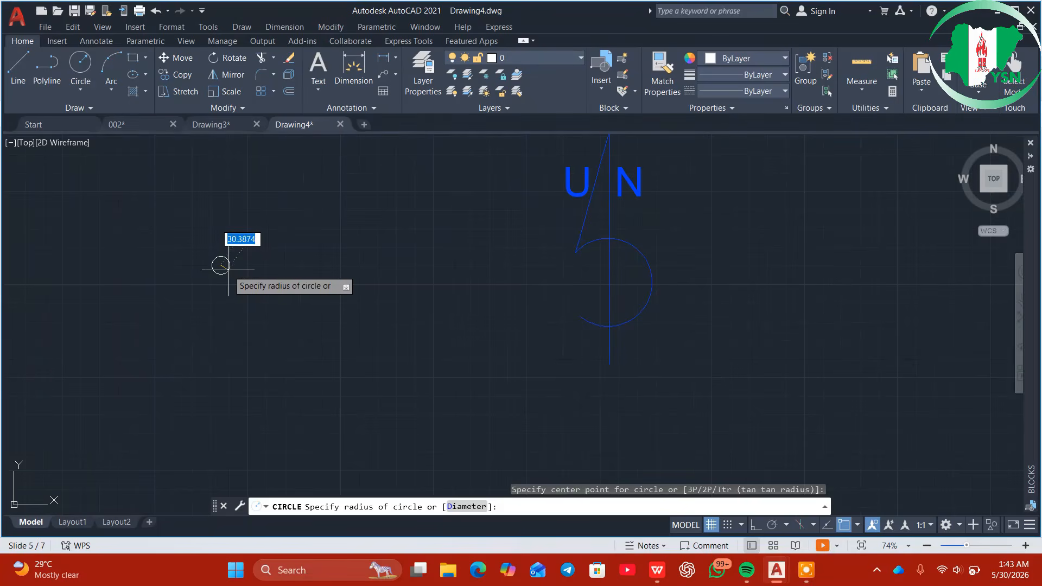
{"action": "left_click", "coordinate": [228, 269]}
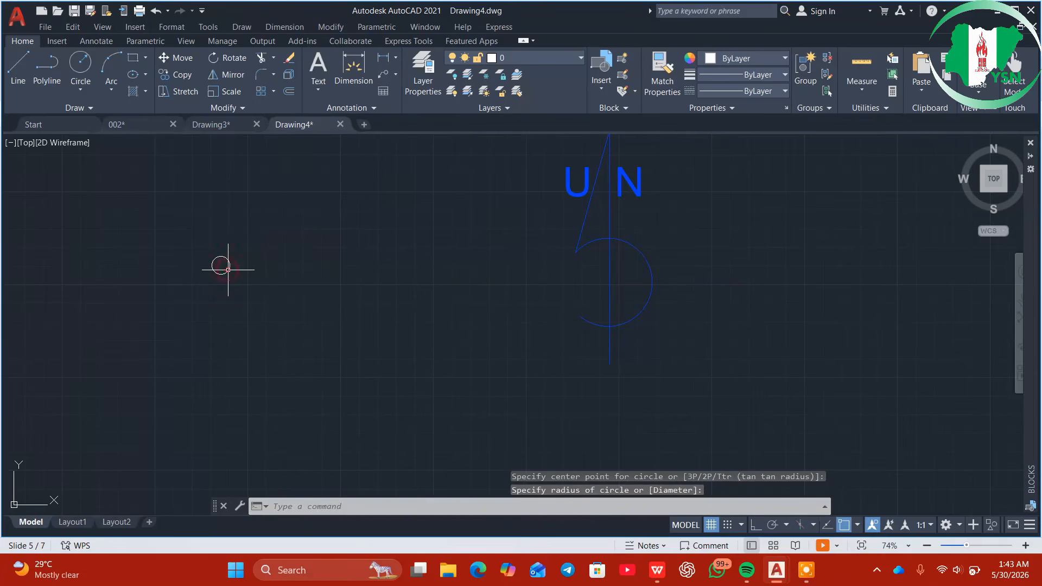
Draw a rectangle that encloses the small circle
{"action": "left_click", "coordinate": [131, 60]}
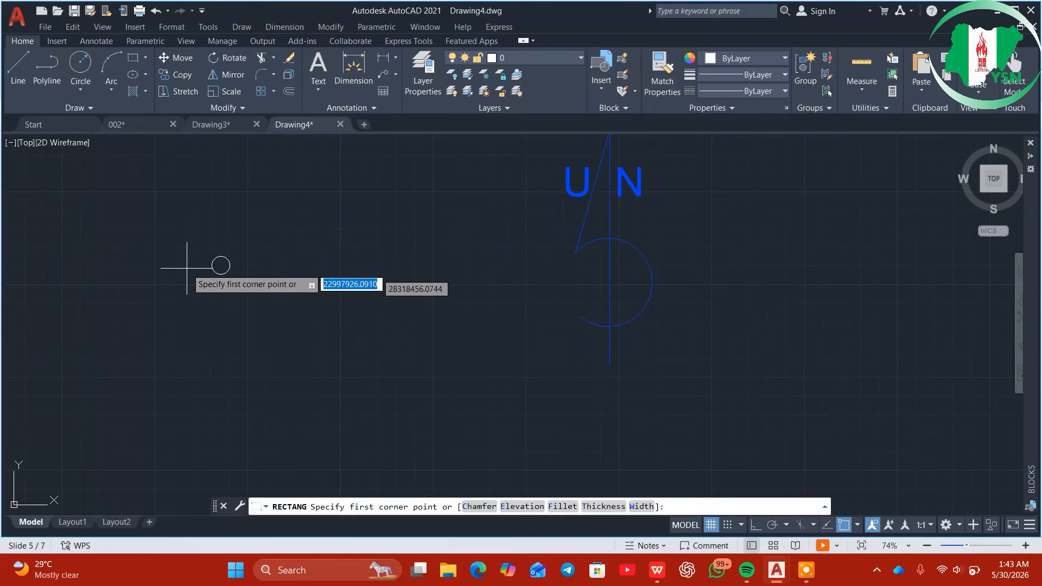
{"action": "left_click", "coordinate": [189, 245]}
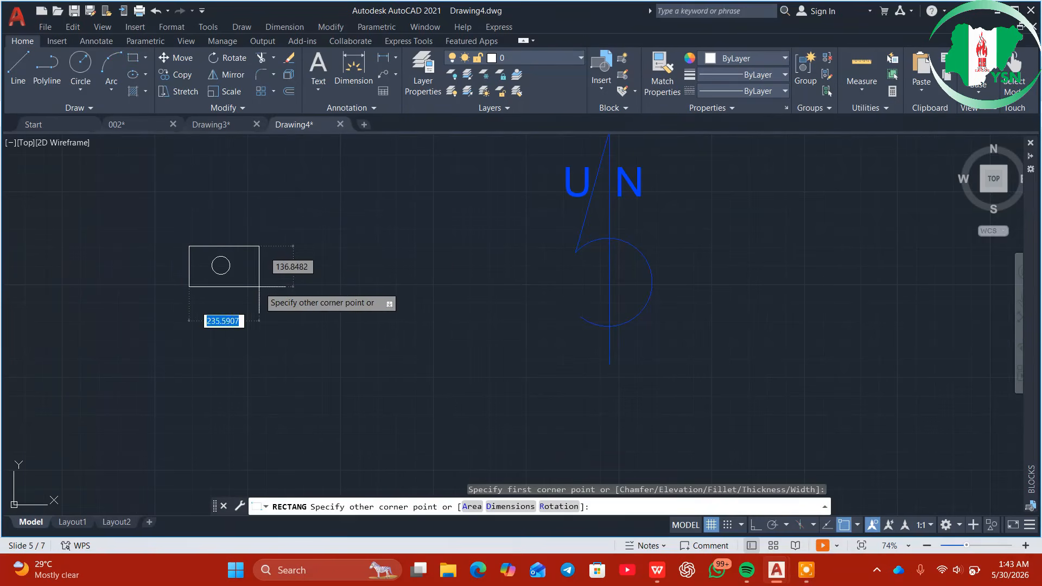
{"action": "left_click", "coordinate": [251, 287]}
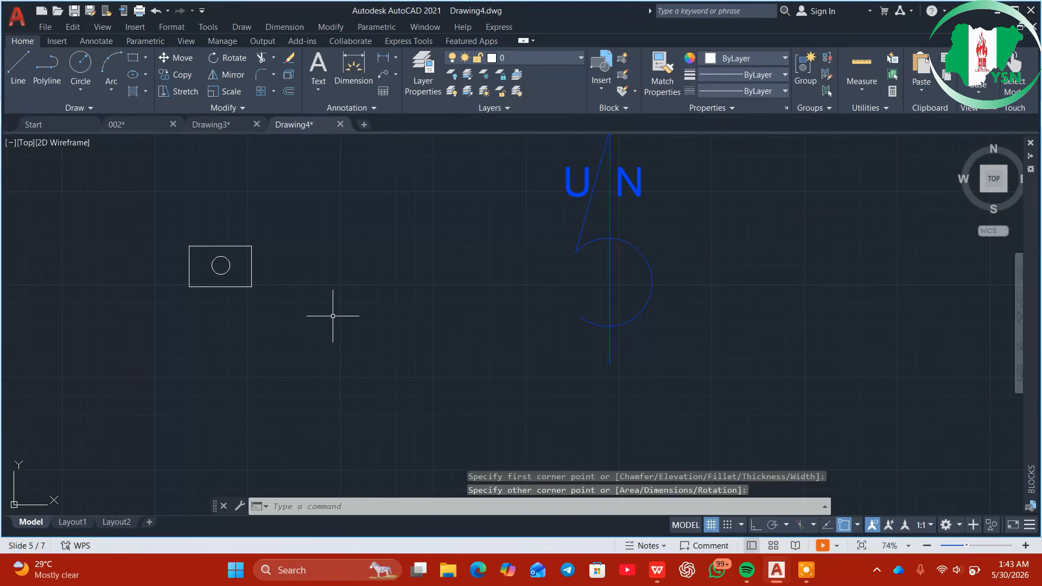
{"action": "left_click", "coordinate": [227, 272]}
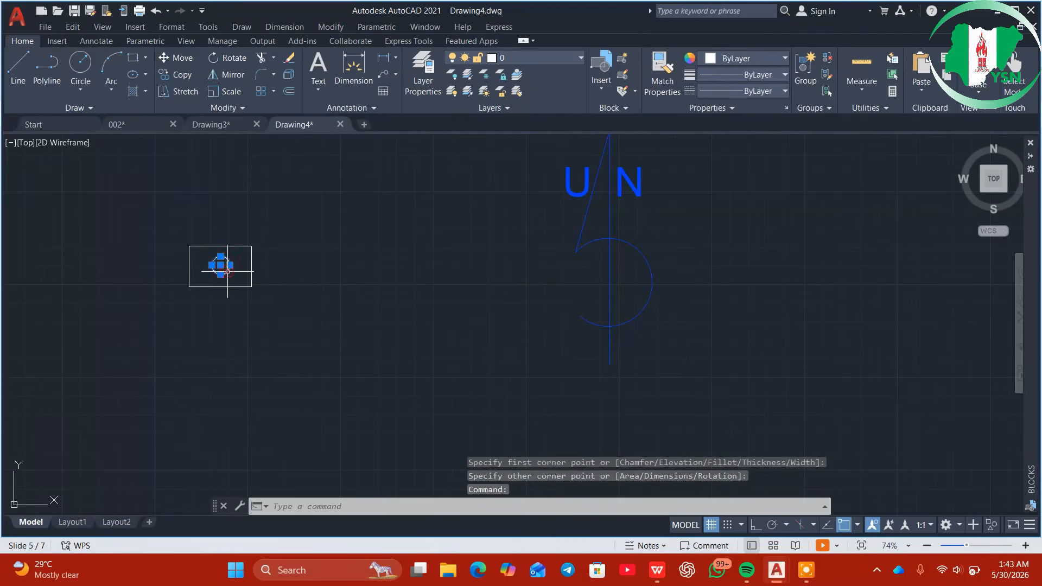
Fill the inside of the small circle with a SOLID hatch in Blue
{"action": "left_click", "coordinate": [139, 90]}
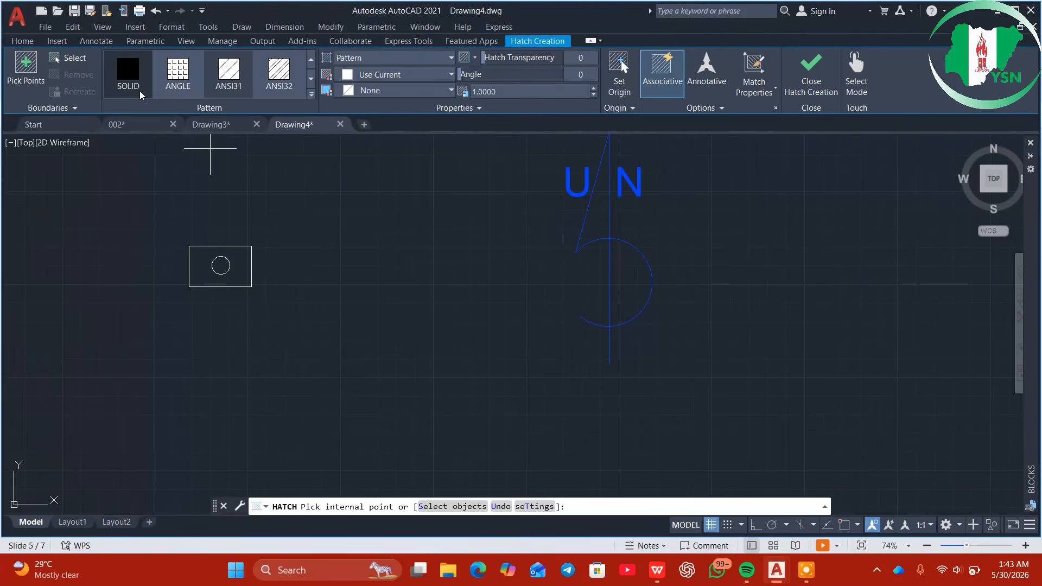
{"action": "left_click", "coordinate": [129, 75]}
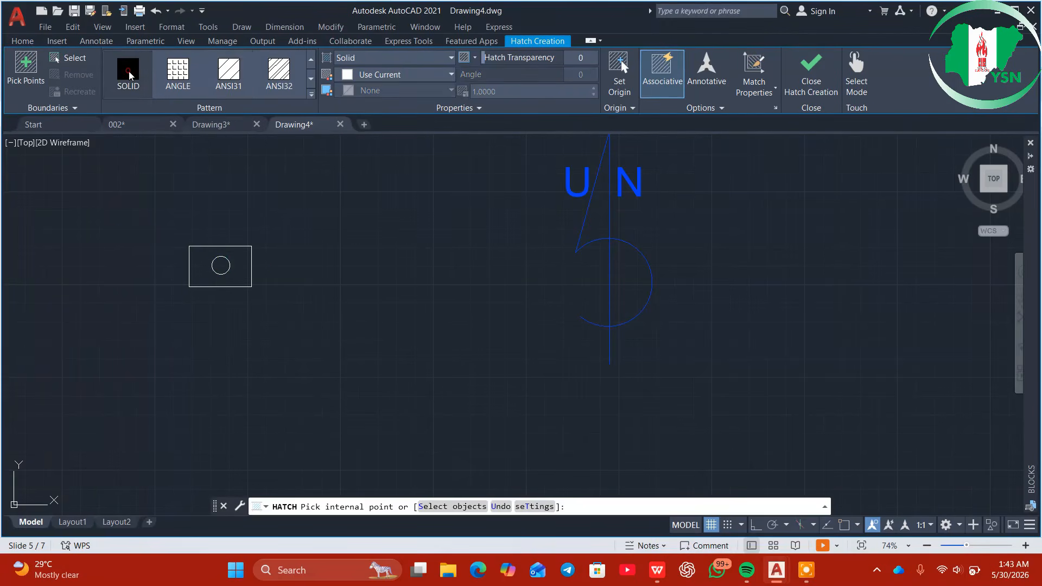
{"action": "left_click", "coordinate": [385, 76]}
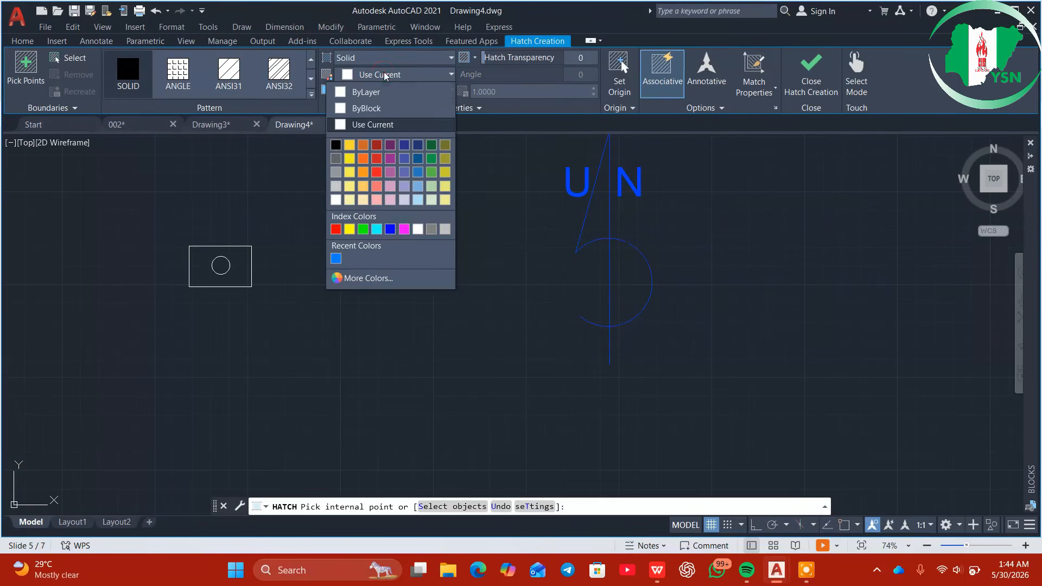
{"action": "left_click", "coordinate": [390, 229]}
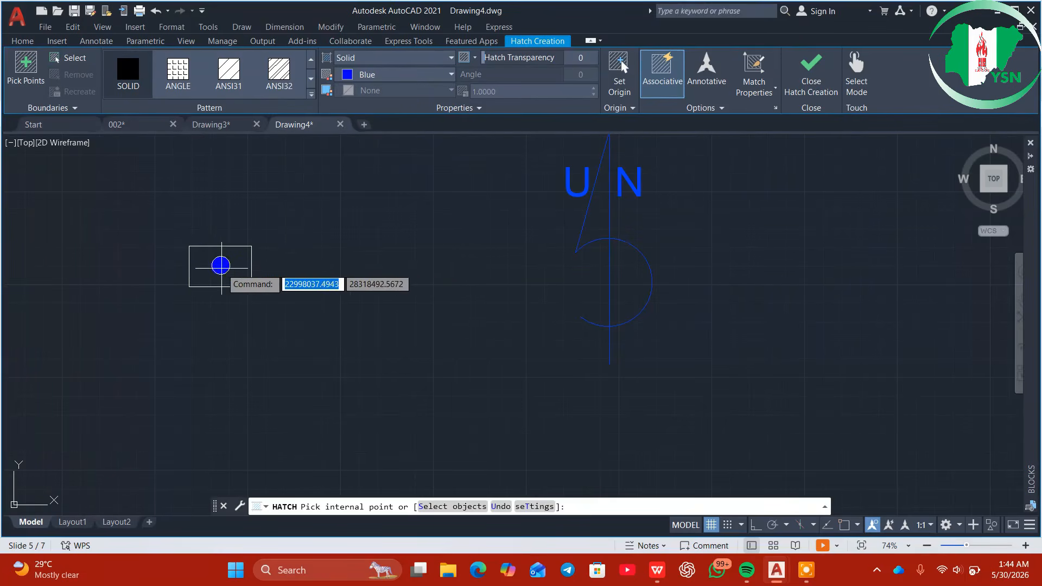
{"action": "left_click", "coordinate": [221, 265]}
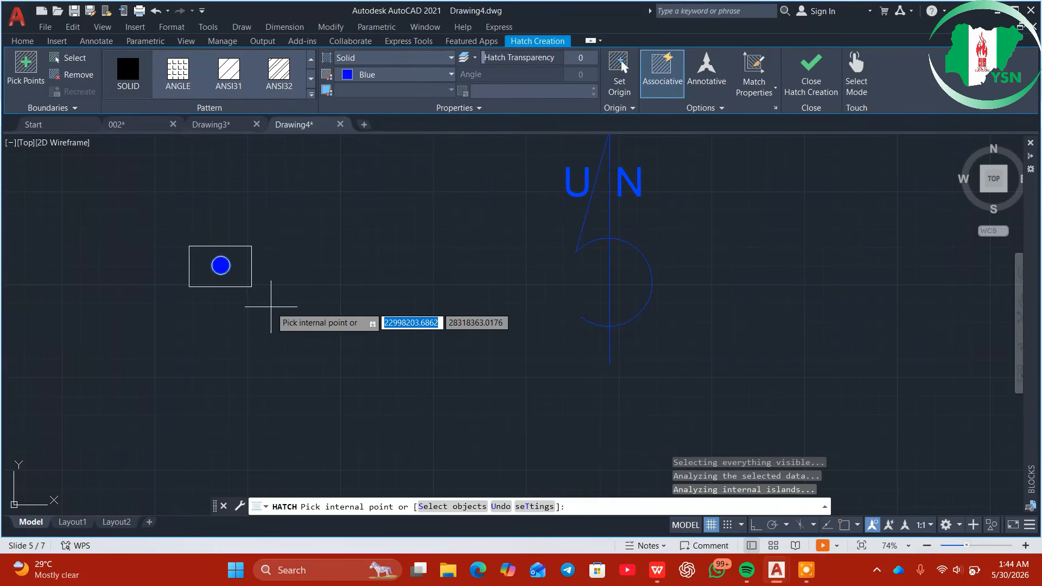
{"action": "key", "text": "Escape"}
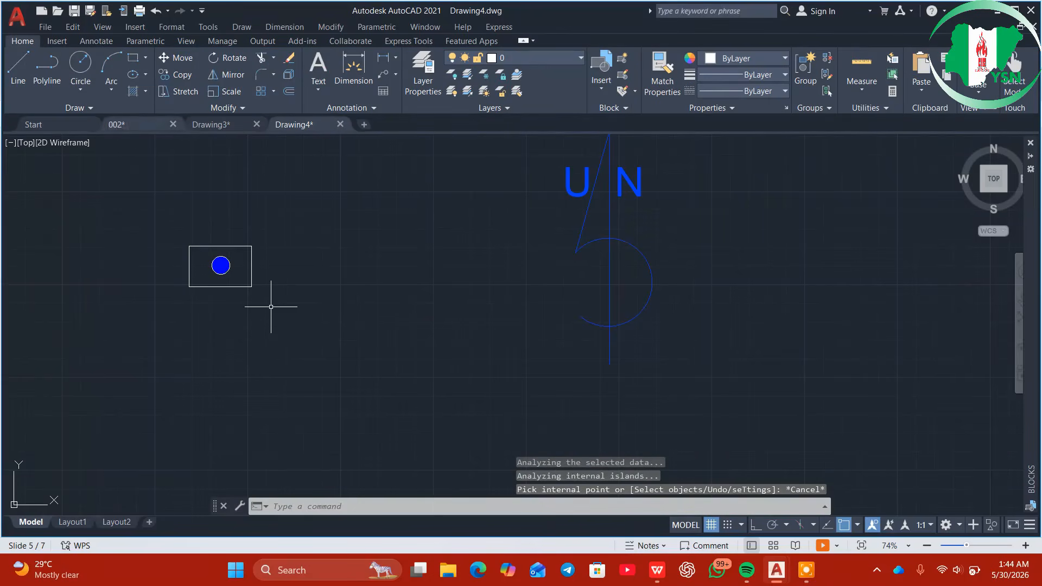
Window-select the rectangle and blue-filled circle and convert them into a block named BEACON
{"action": "left_click", "coordinate": [136, 128]}
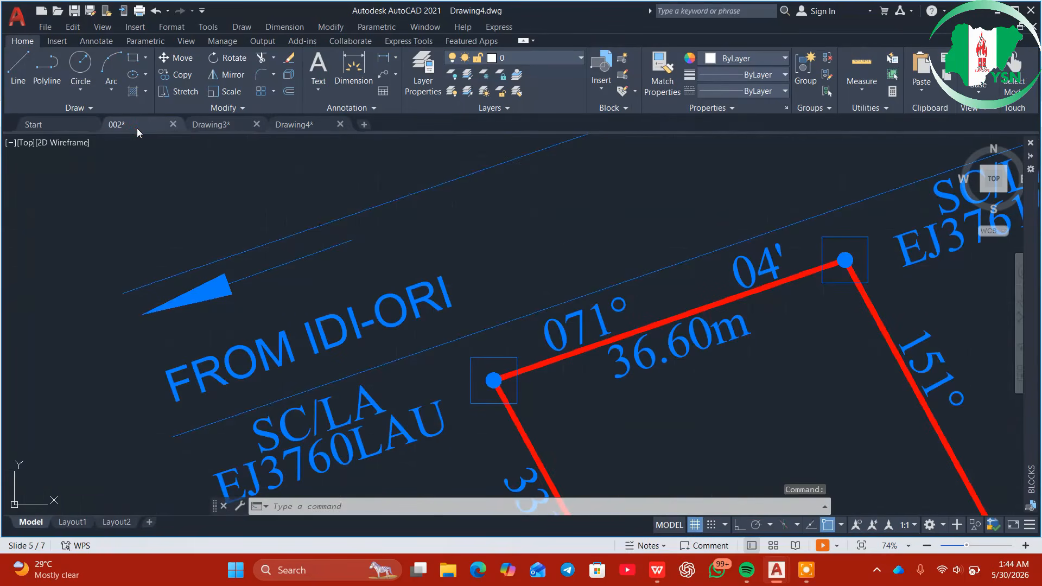
{"action": "left_click", "coordinate": [309, 128]}
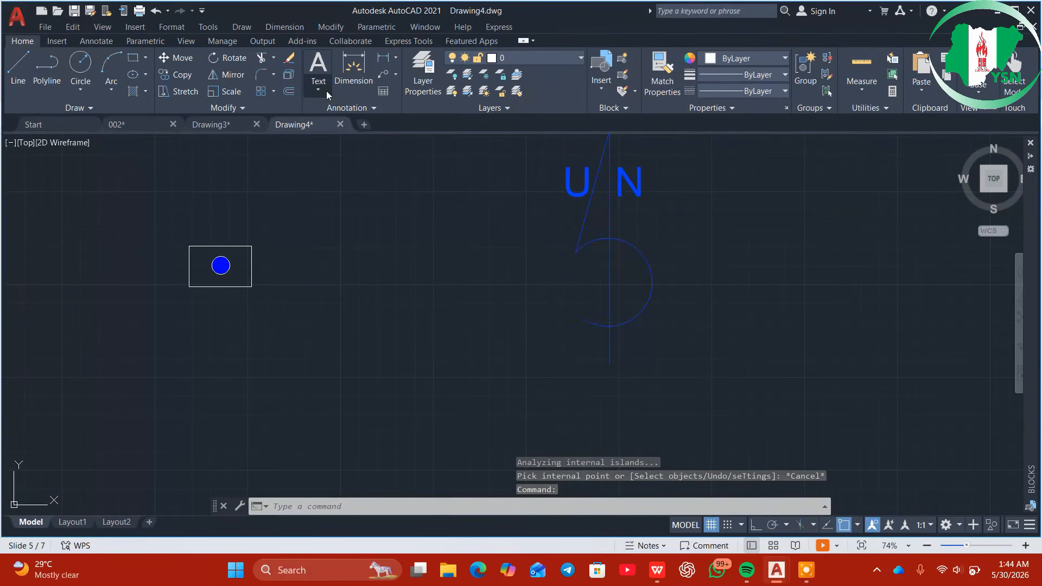
{"action": "left_click", "coordinate": [149, 199]}
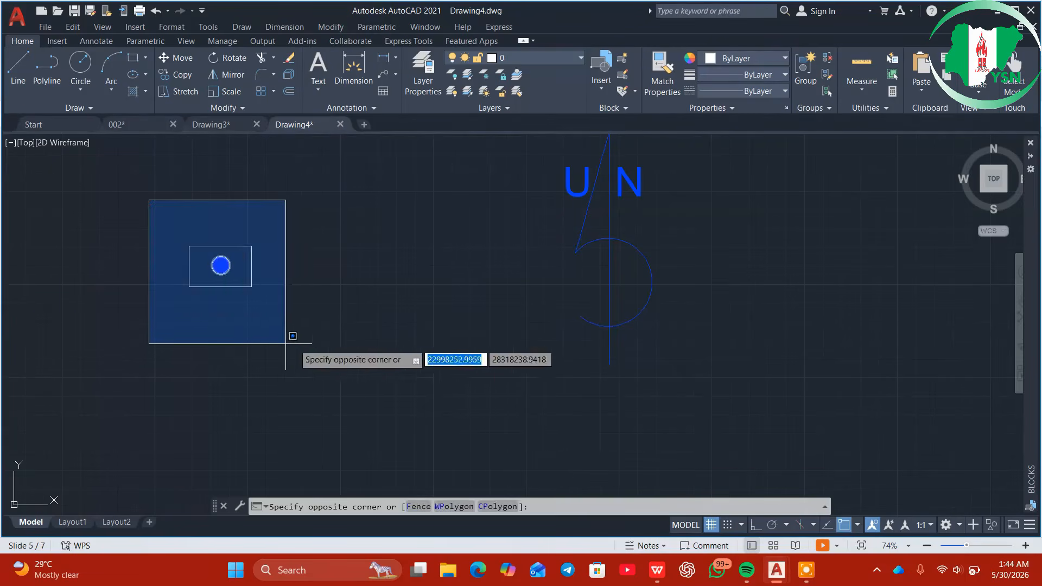
{"action": "left_click", "coordinate": [286, 344]}
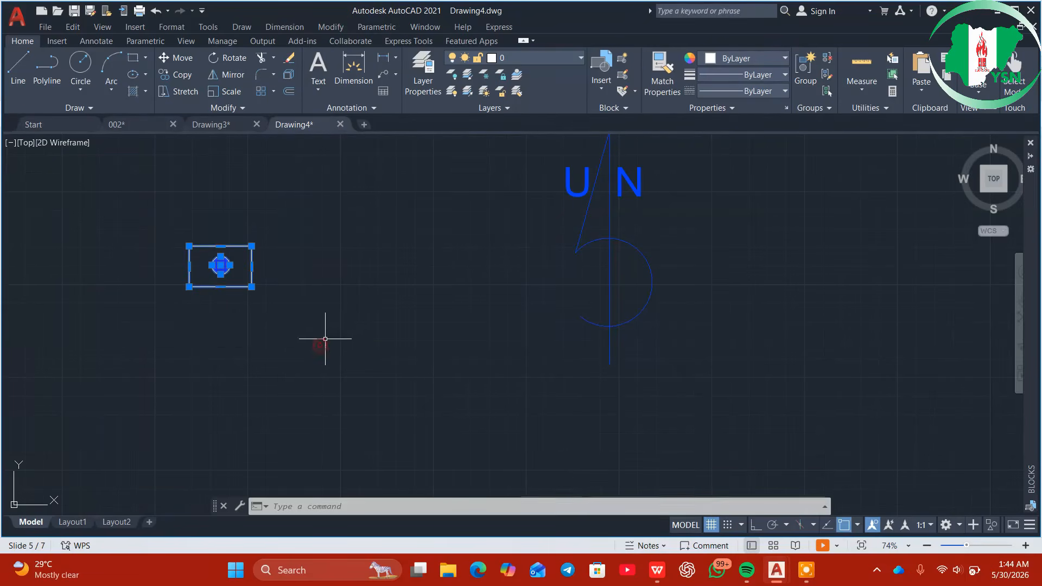
{"action": "left_click", "coordinate": [627, 108]}
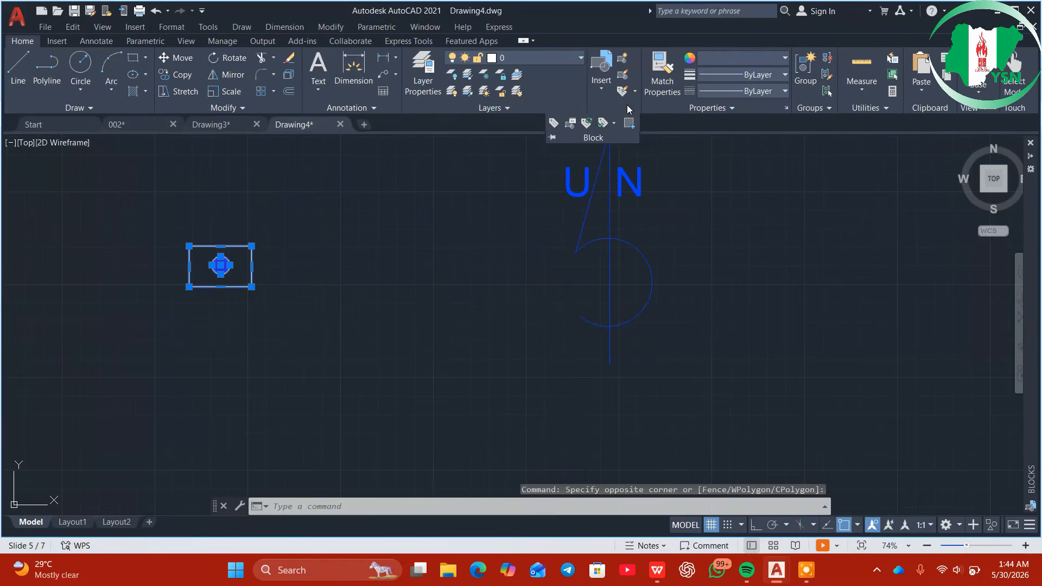
{"action": "left_click", "coordinate": [624, 57]}
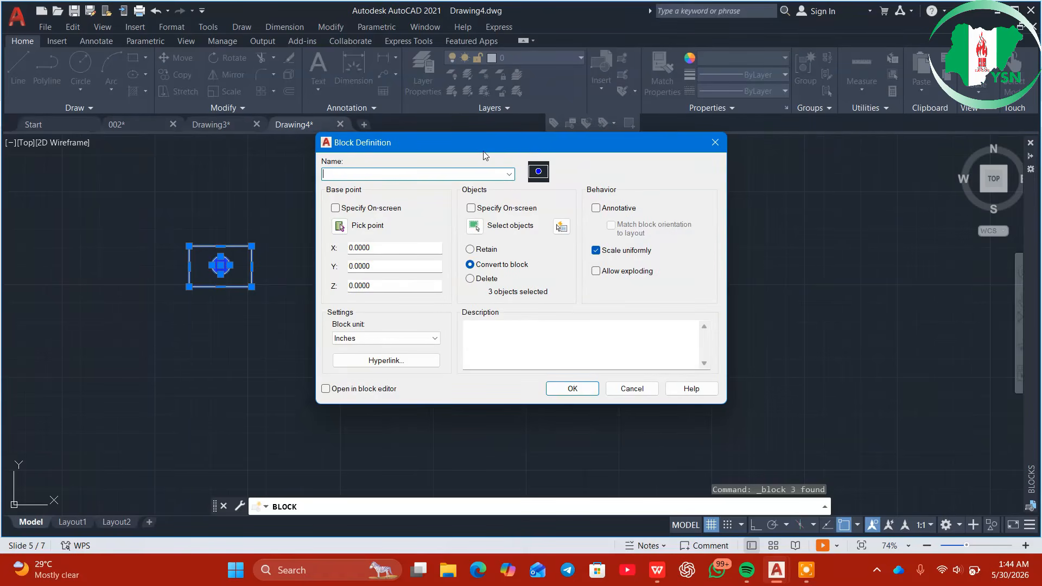
{"action": "type", "text": "BEACON"}
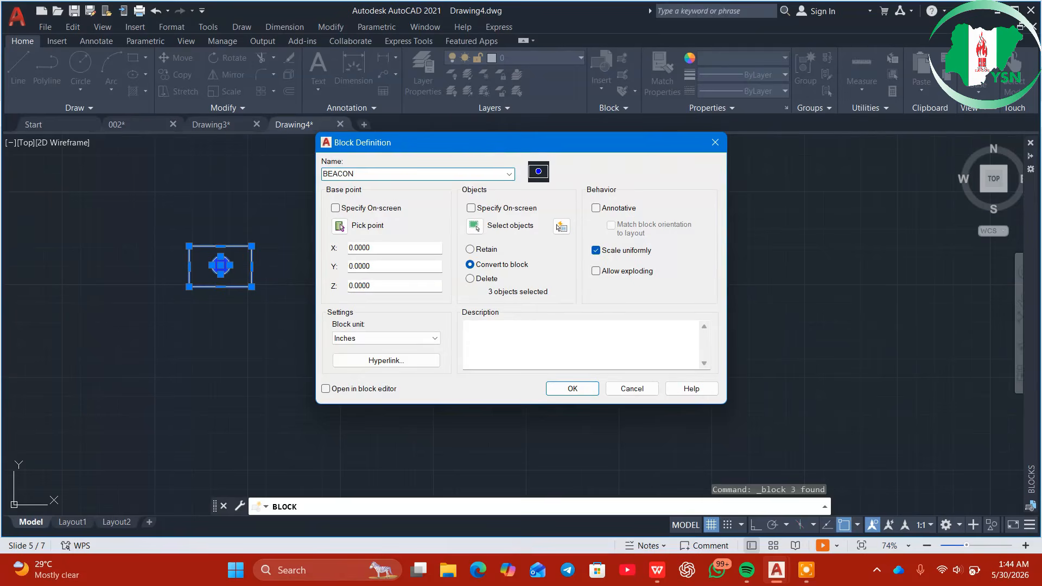
{"action": "left_click", "coordinate": [571, 388]}
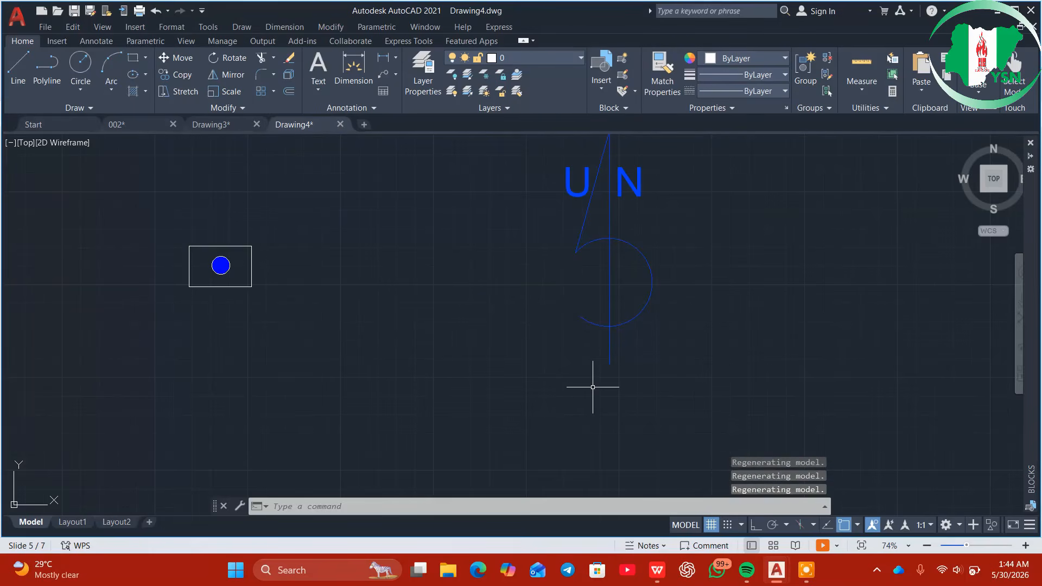
Open a new blank drawing and look through the recently used blocks list
{"action": "left_click", "coordinate": [363, 126]}
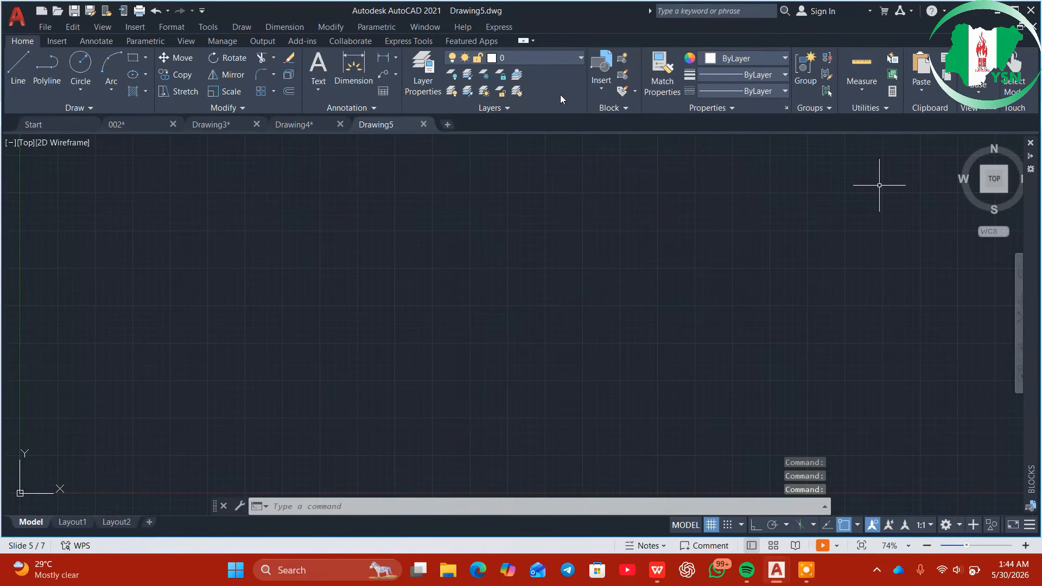
{"action": "left_click", "coordinate": [606, 88]}
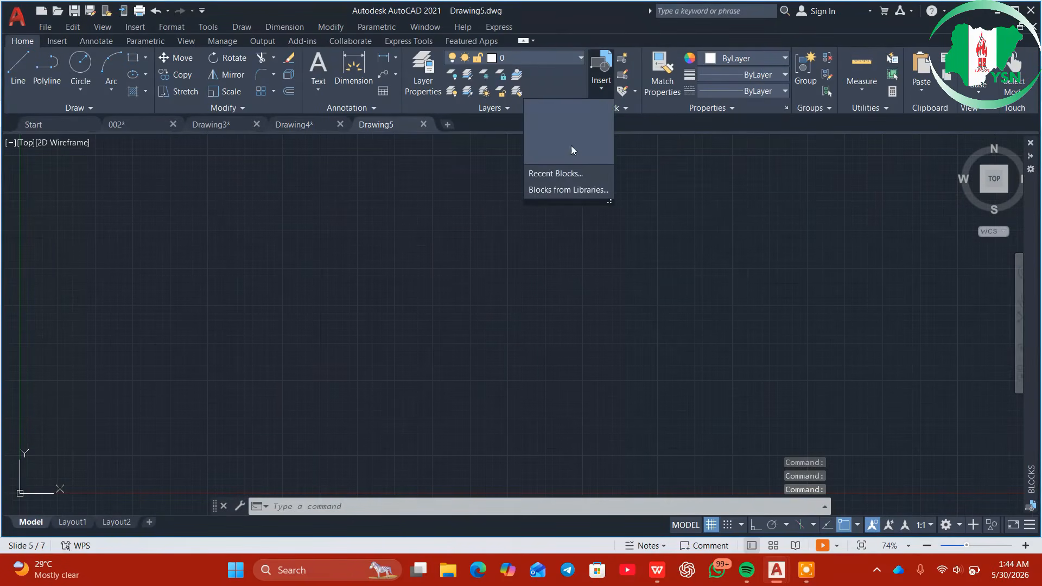
{"action": "left_click", "coordinate": [563, 176]}
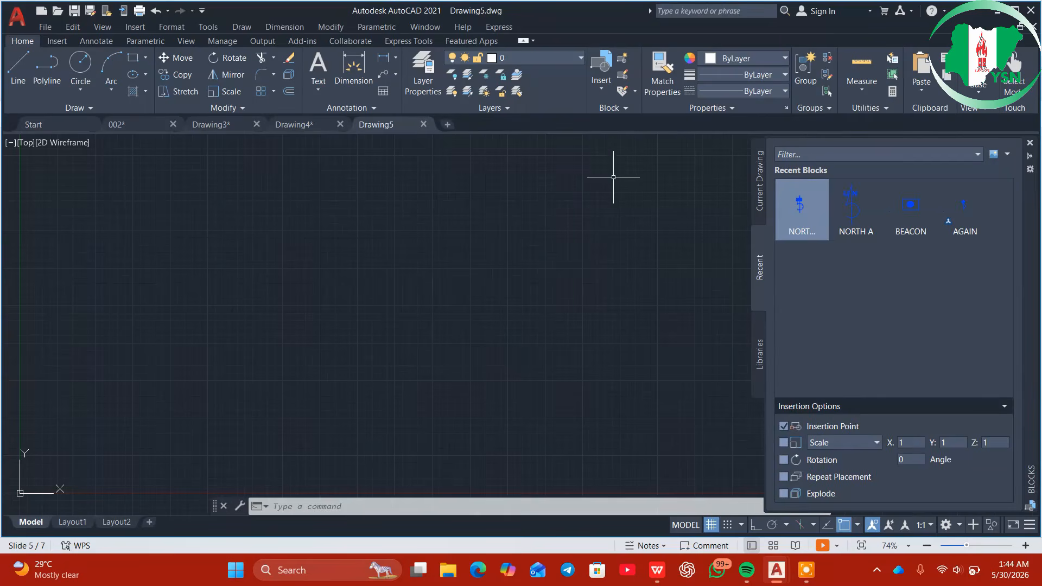
{"action": "left_click", "coordinate": [1030, 143]}
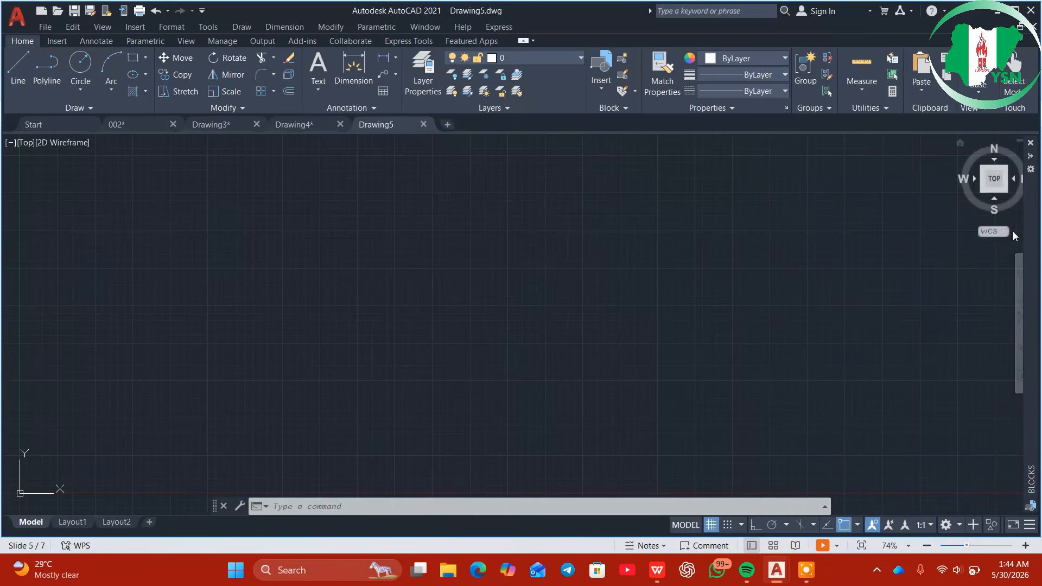
Load Drawing1 as a block library, then start inserting BEACON from the Recent blocks
{"action": "left_click", "coordinate": [600, 87]}
{"action": "left_click", "coordinate": [564, 190]}
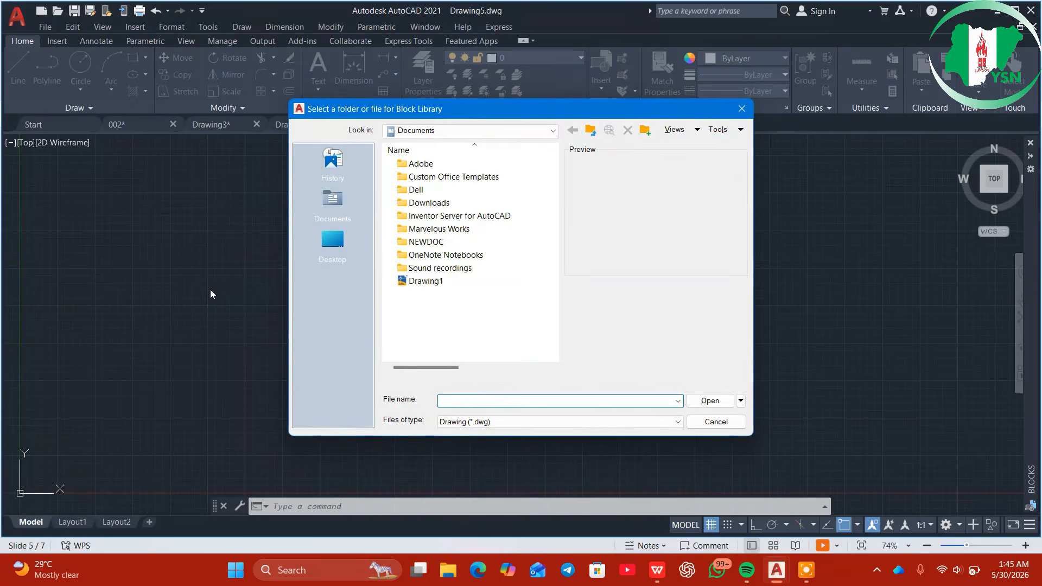
{"action": "left_click", "coordinate": [445, 279]}
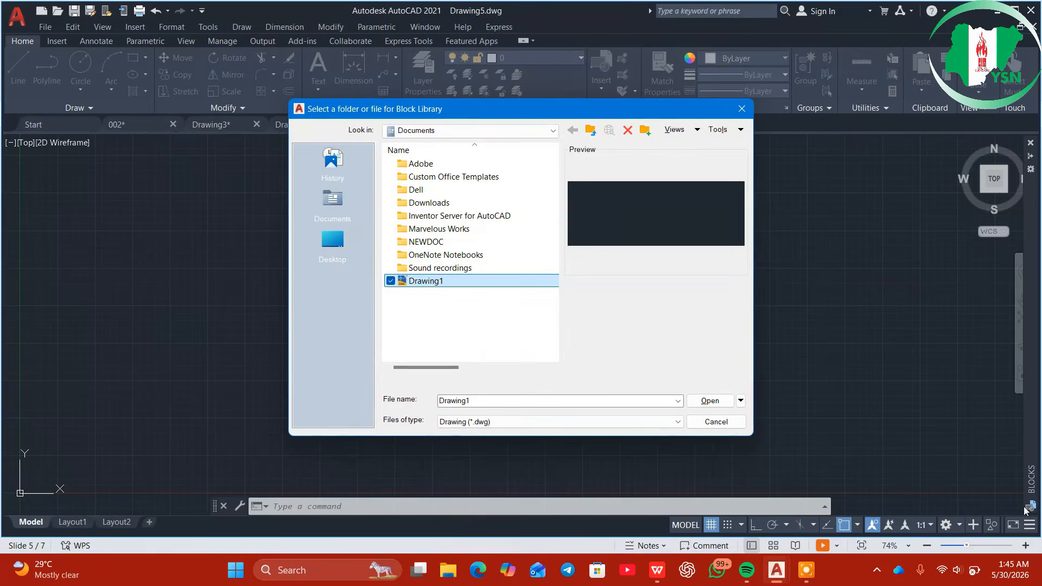
{"action": "left_click", "coordinate": [702, 402]}
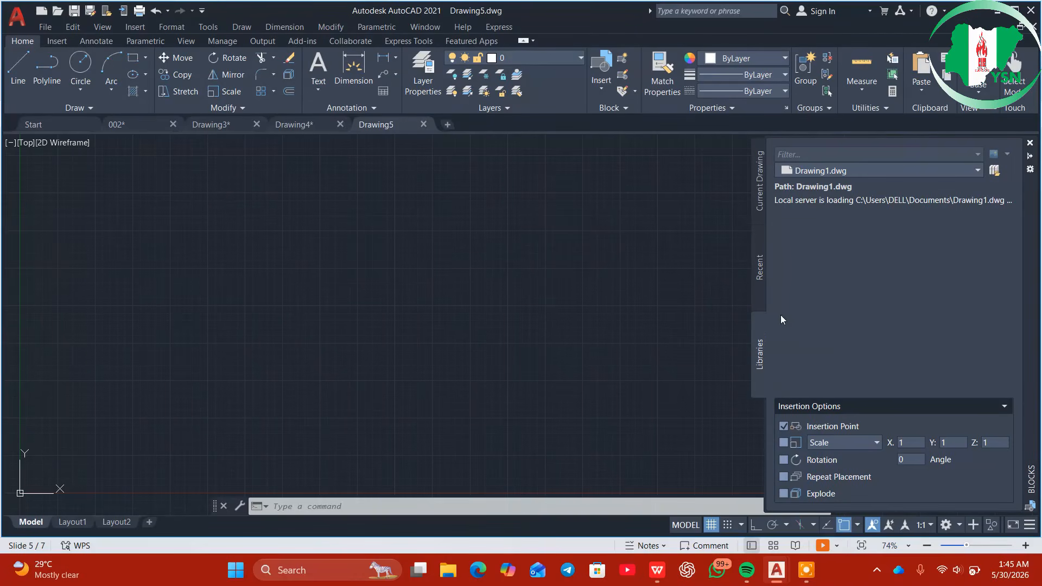
{"action": "left_click", "coordinate": [761, 260]}
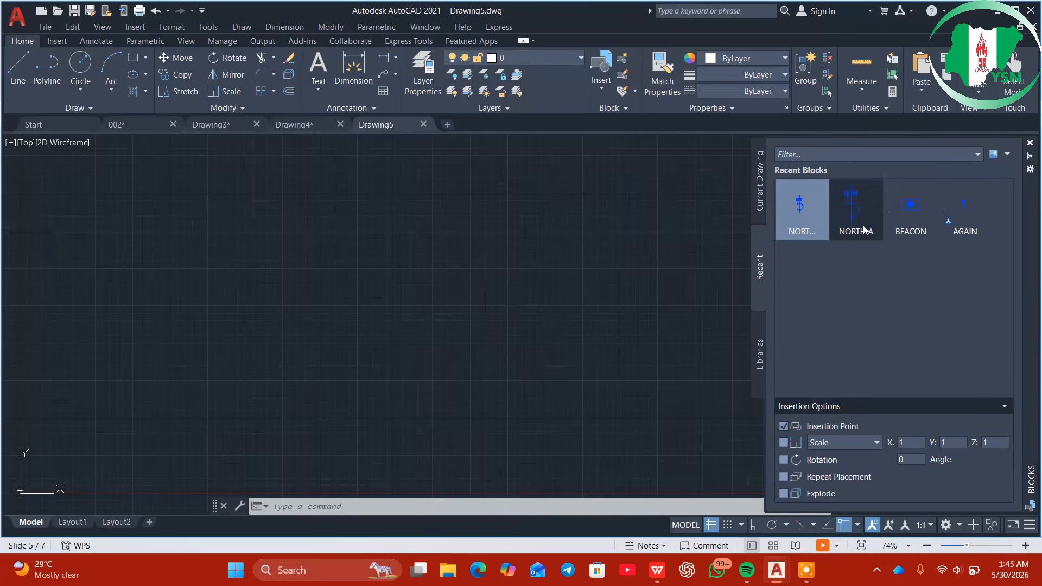
{"action": "left_click", "coordinate": [923, 223]}
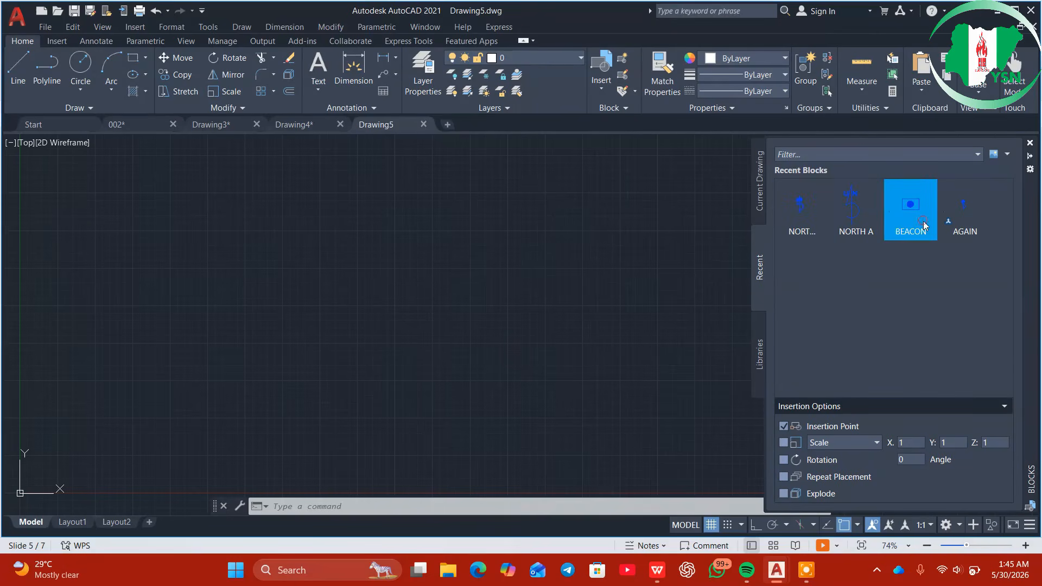
{"action": "left_click", "coordinate": [898, 208]}
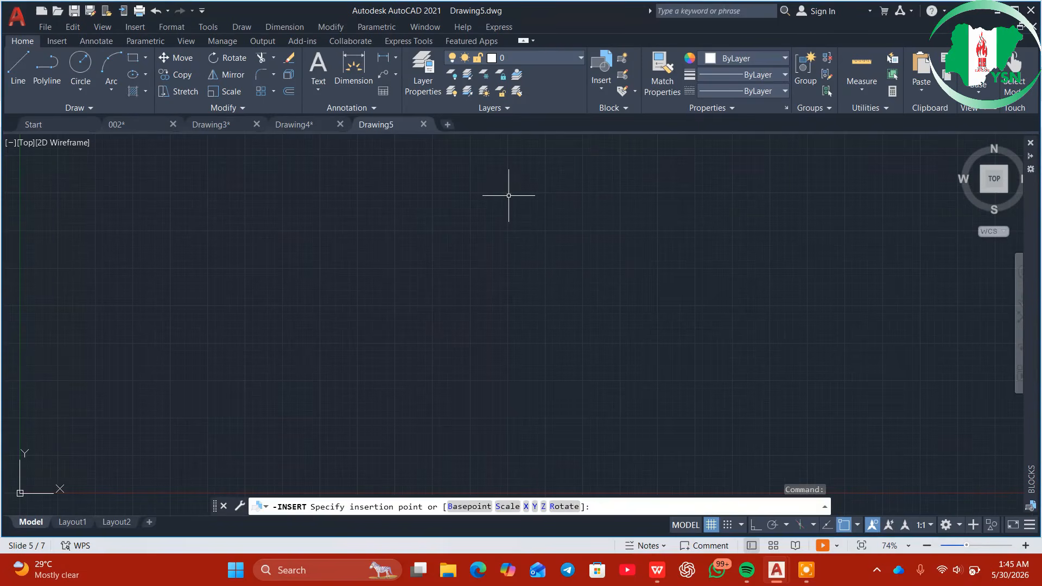
Place the BEACON block in Drawing5 and zoom to extents (Z, E) to show it fully
{"action": "left_click", "coordinate": [508, 195]}
{"action": "left_click", "coordinate": [580, 244]}
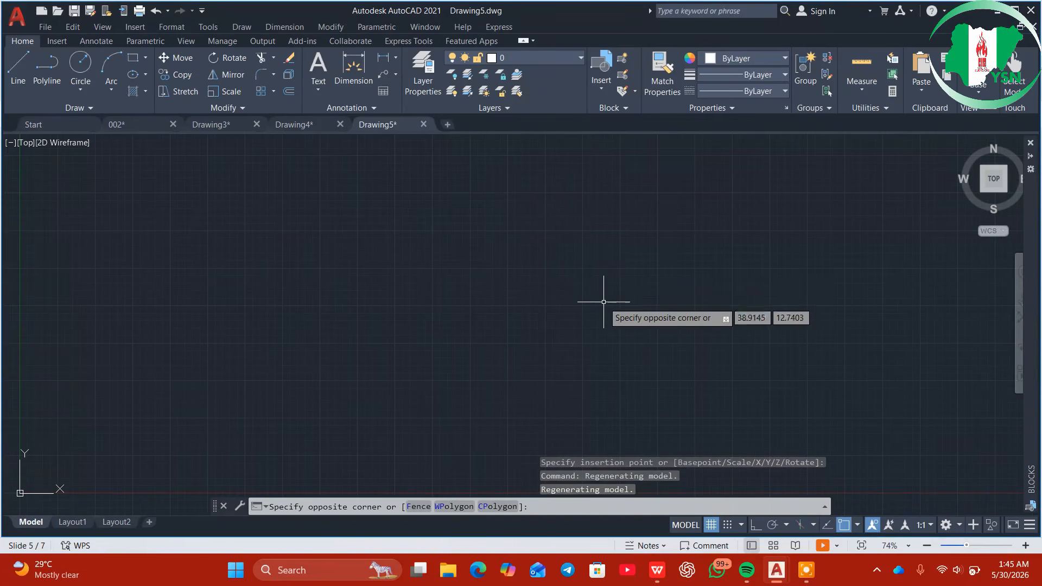
{"action": "key", "text": "Escape"}
{"action": "type", "text": "z"}
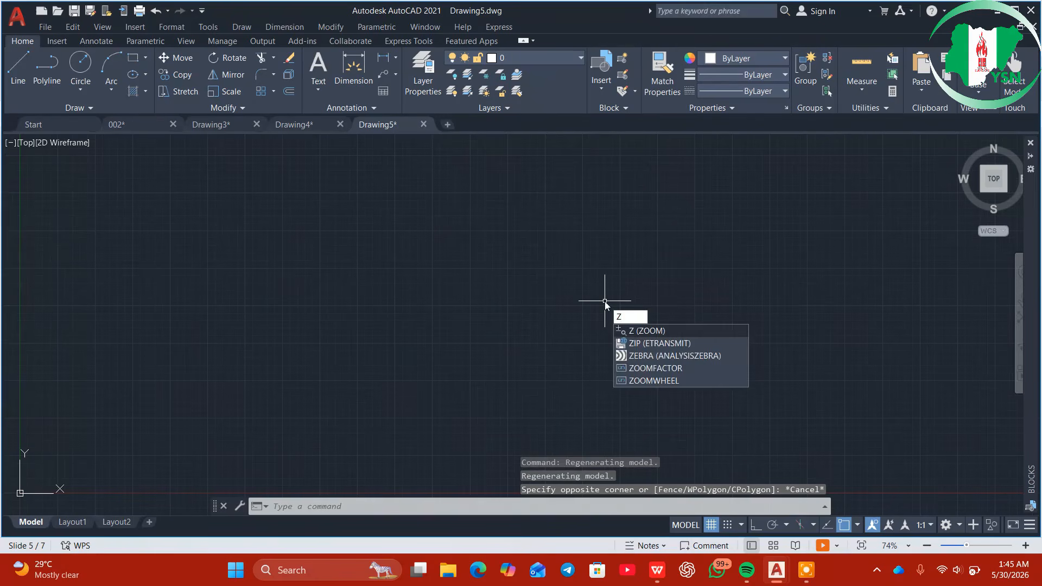
{"action": "key", "text": "Return"}
{"action": "type", "text": "e"}
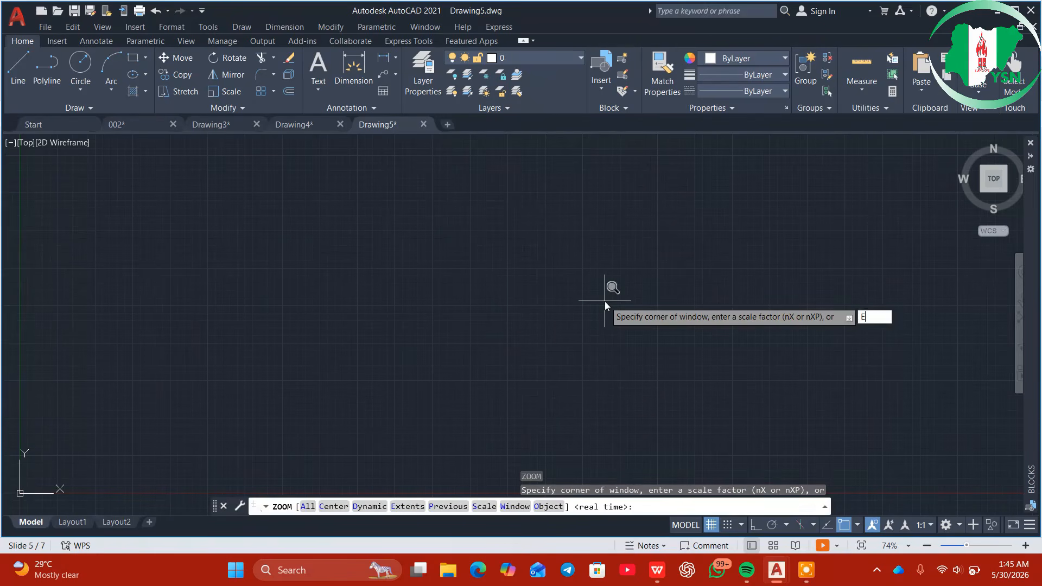
{"action": "key", "text": "Return"}
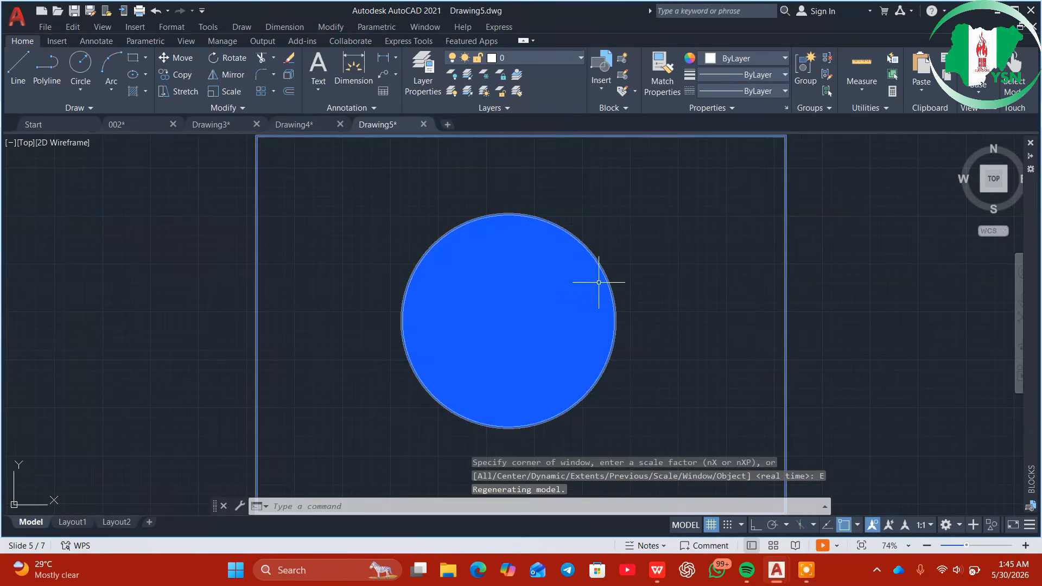
{"action": "scroll", "coordinate": [604, 297], "scroll_direction": "down", "scroll_amount": 6}
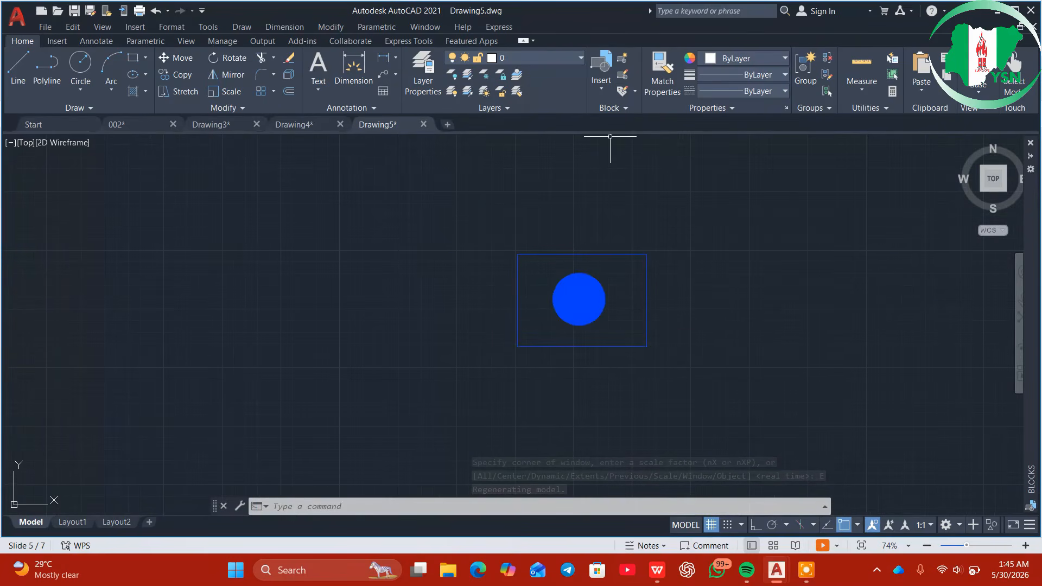
{"action": "mouse_move", "coordinate": [673, 553]}
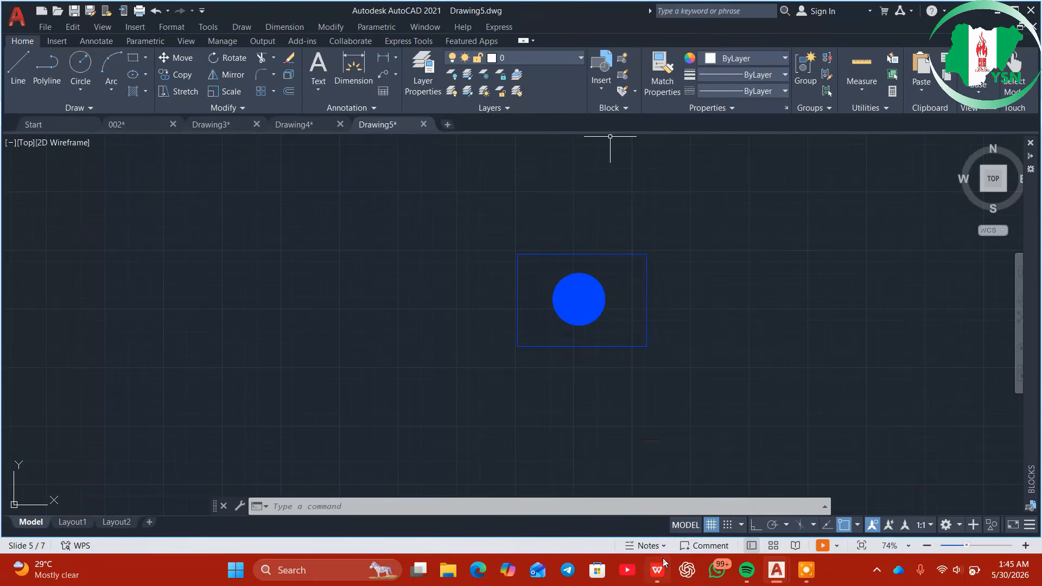
In stage 3.pptx, go to the NOTES slide and change the bullet's 'AD' to 'AND'
{"action": "left_click", "coordinate": [665, 567]}
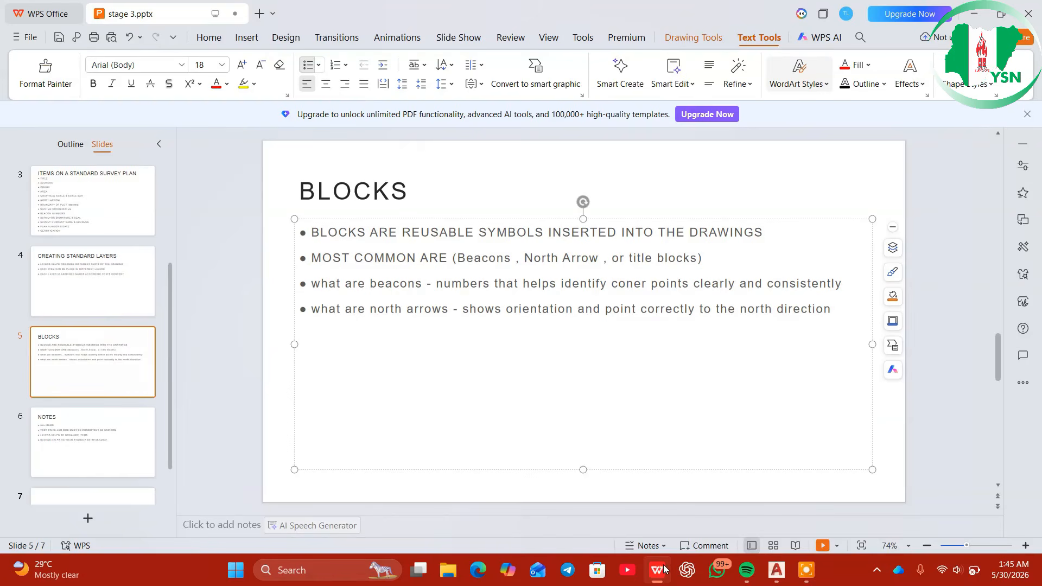
{"action": "left_click", "coordinate": [691, 208]}
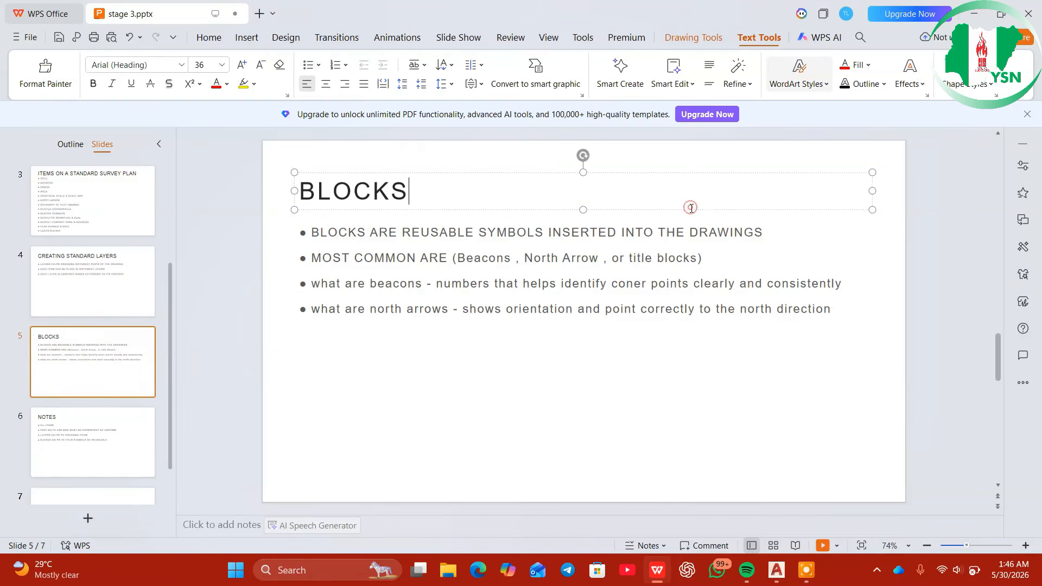
{"action": "scroll", "coordinate": [690, 210], "scroll_direction": "down", "scroll_amount": 3}
{"action": "scroll", "coordinate": [700, 288], "scroll_direction": "up", "scroll_amount": 2}
{"action": "scroll", "coordinate": [701, 285], "scroll_direction": "down", "scroll_amount": 1}
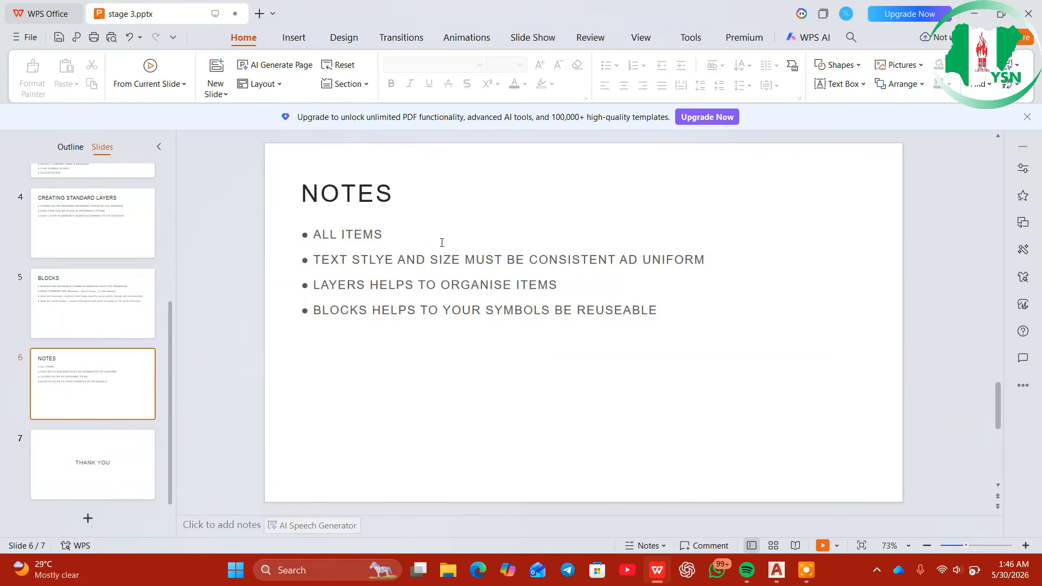
{"action": "scroll", "coordinate": [408, 242], "scroll_direction": "up", "scroll_amount": 4}
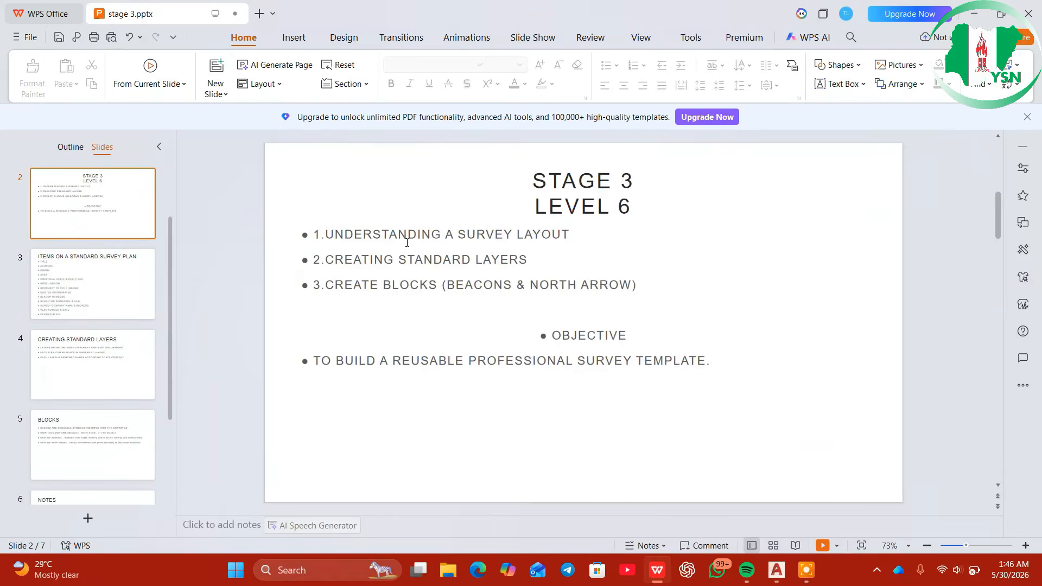
{"action": "scroll", "coordinate": [416, 246], "scroll_direction": "down", "scroll_amount": 1}
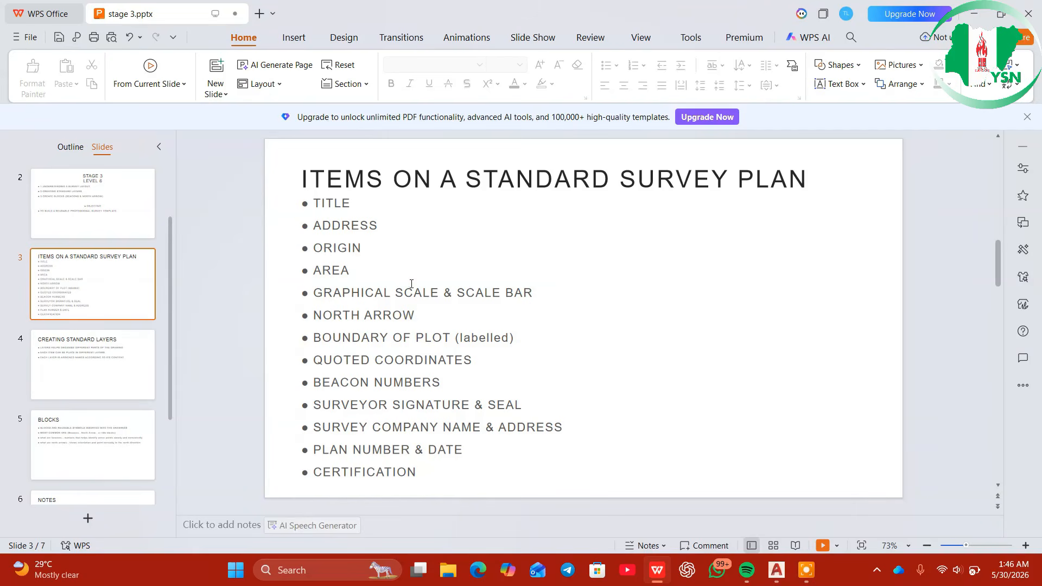
{"action": "scroll", "coordinate": [412, 306], "scroll_direction": "down", "scroll_amount": 2}
{"action": "scroll", "coordinate": [410, 306], "scroll_direction": "down", "scroll_amount": 2}
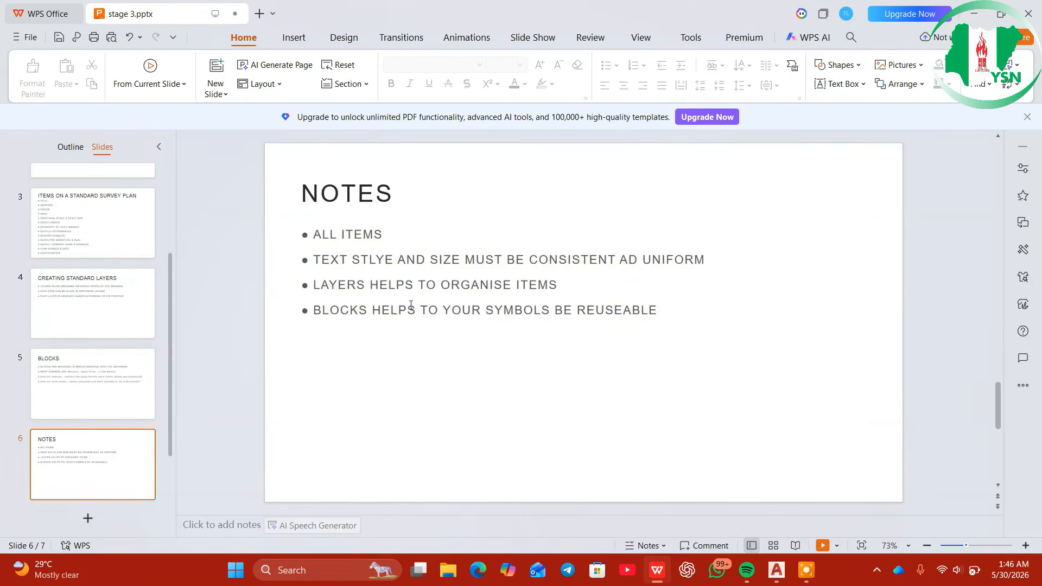
{"action": "scroll", "coordinate": [411, 301], "scroll_direction": "up", "scroll_amount": 1}
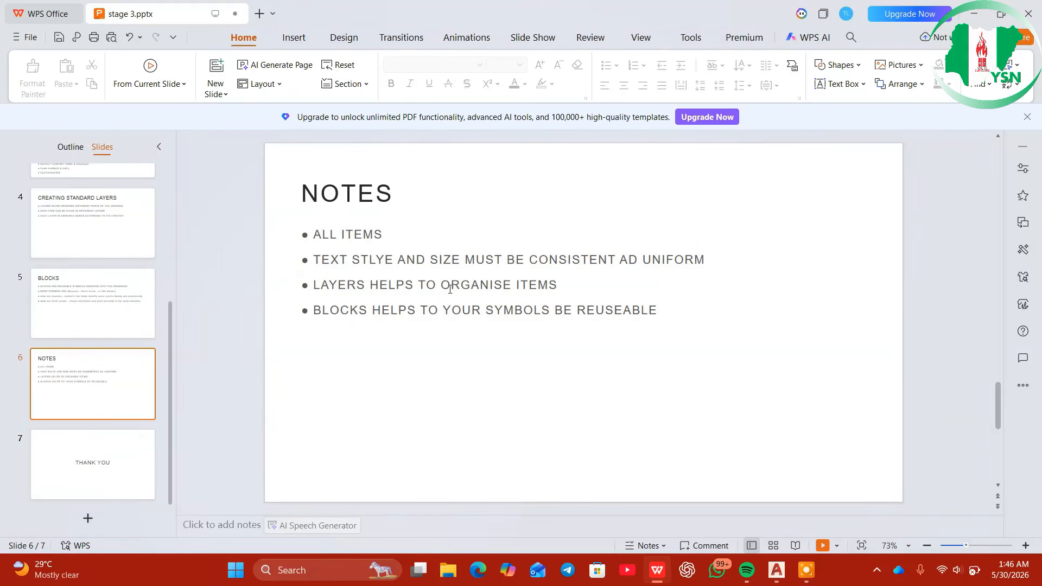
{"action": "left_click", "coordinate": [628, 257]}
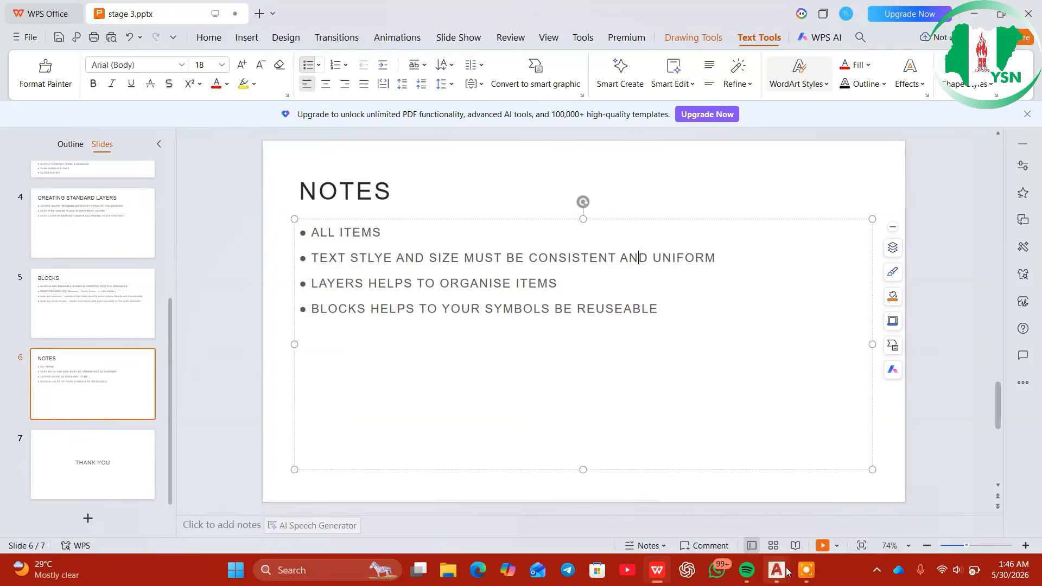
{"action": "mouse_move", "coordinate": [782, 570]}
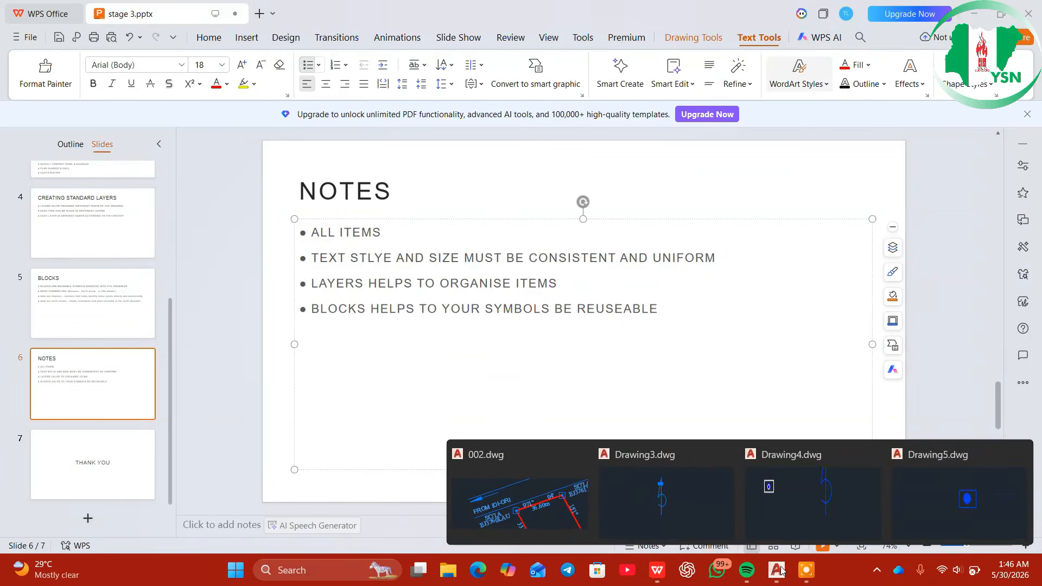